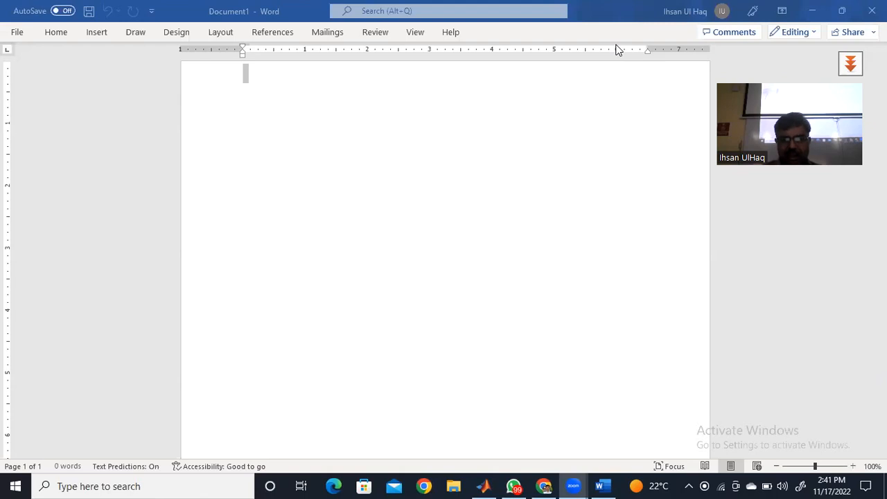
{"action": "left_click_drag", "start_coordinate": [291, 96], "coordinate": [297, 104]}
{"action": "mouse_move", "coordinate": [300, 93]}
{"action": "left_mouse_down"}
{"action": "mouse_move", "coordinate": [295, 113]}
{"action": "mouse_move", "coordinate": [323, 110]}
{"action": "left_mouse_up"}
{"action": "left_click_drag", "start_coordinate": [319, 103], "coordinate": [335, 99]}
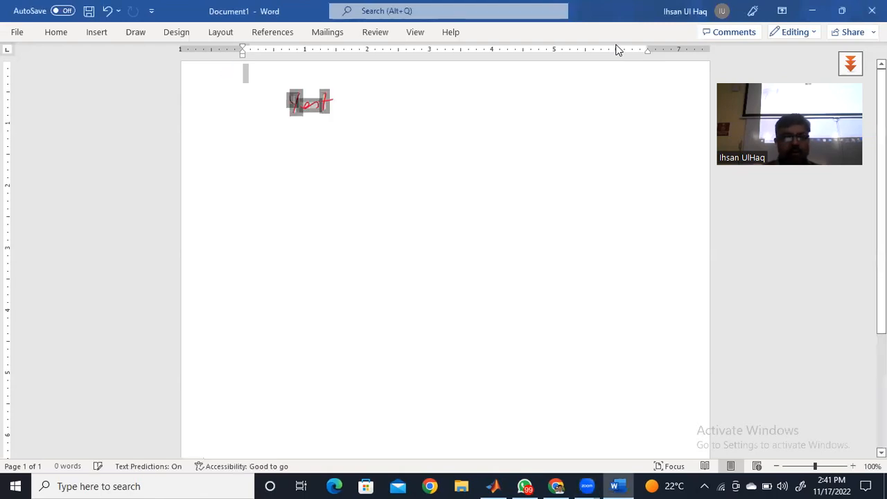
{"action": "left_click", "coordinate": [218, 131]}
{"action": "left_click", "coordinate": [96, 32]}
{"action": "left_click", "coordinate": [135, 33]}
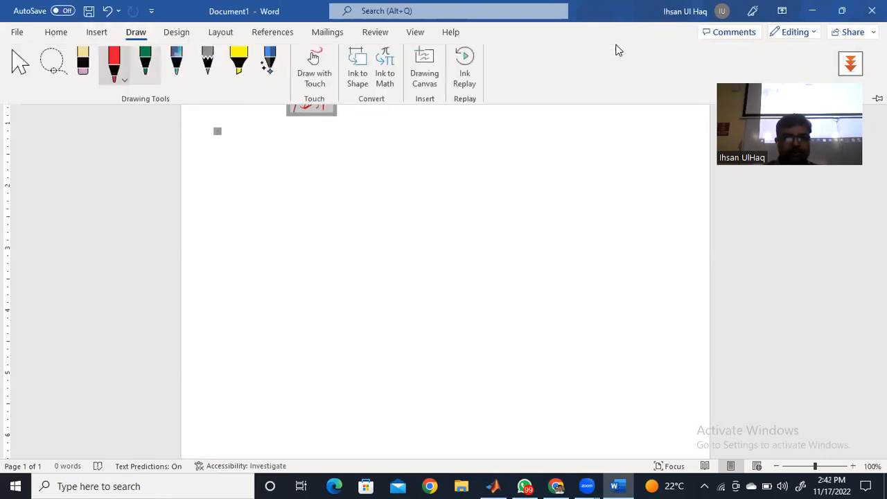
{"action": "left_click", "coordinate": [146, 66]}
{"action": "mouse_move", "coordinate": [274, 126]}
{"action": "left_mouse_down"}
{"action": "mouse_move", "coordinate": [279, 143]}
{"action": "mouse_move", "coordinate": [296, 133]}
{"action": "mouse_move", "coordinate": [298, 140]}
{"action": "left_mouse_up"}
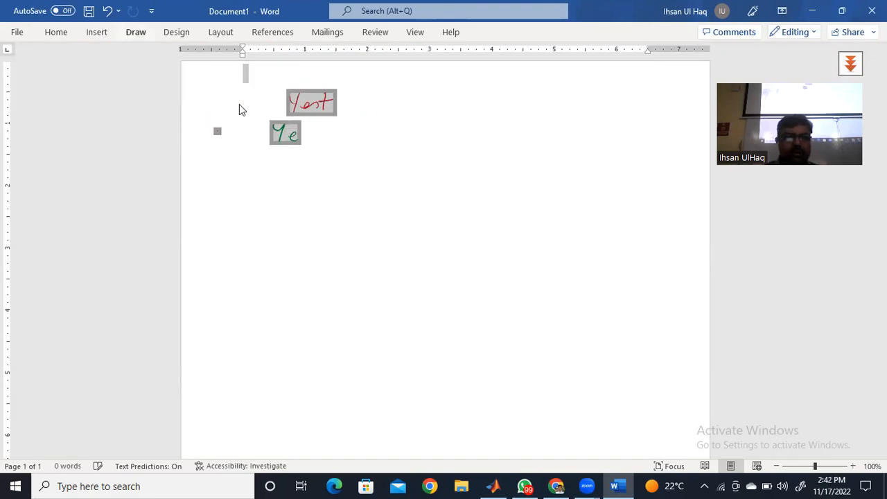
{"action": "left_click", "coordinate": [136, 32]}
{"action": "left_click", "coordinate": [52, 64]}
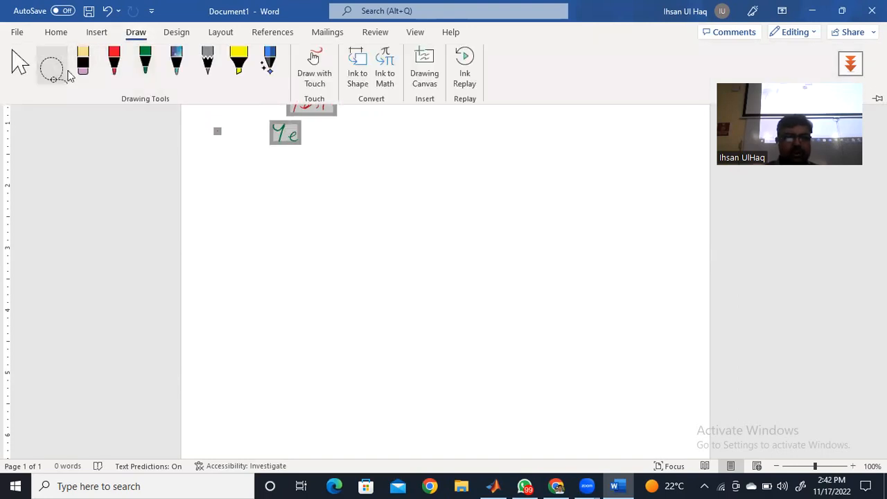
{"action": "left_click", "coordinate": [196, 105]}
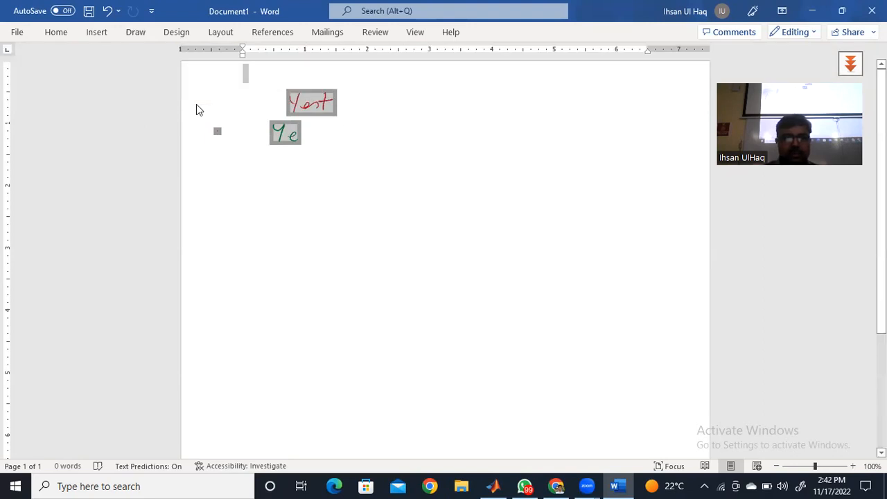
{"action": "left_click", "coordinate": [136, 32]}
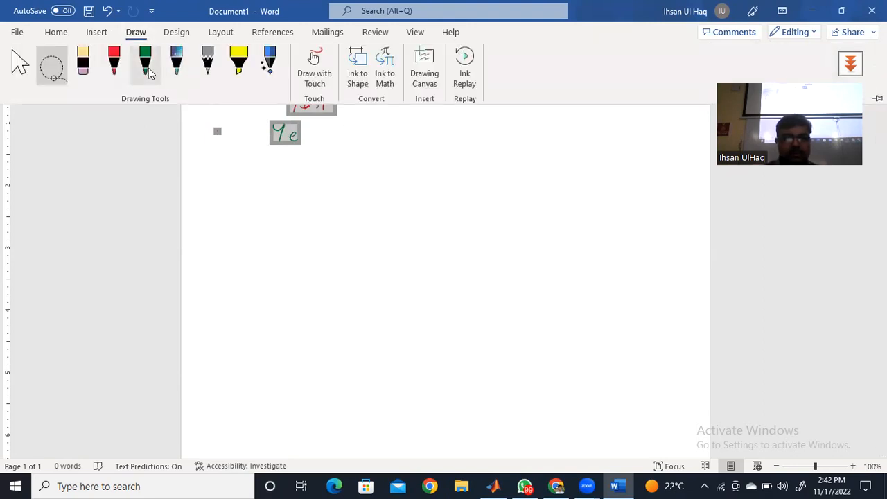
{"action": "left_click", "coordinate": [114, 62]}
{"action": "mouse_move", "coordinate": [350, 120]}
{"action": "left_mouse_down"}
{"action": "mouse_move", "coordinate": [363, 121]}
{"action": "mouse_move", "coordinate": [357, 139]}
{"action": "left_mouse_up"}
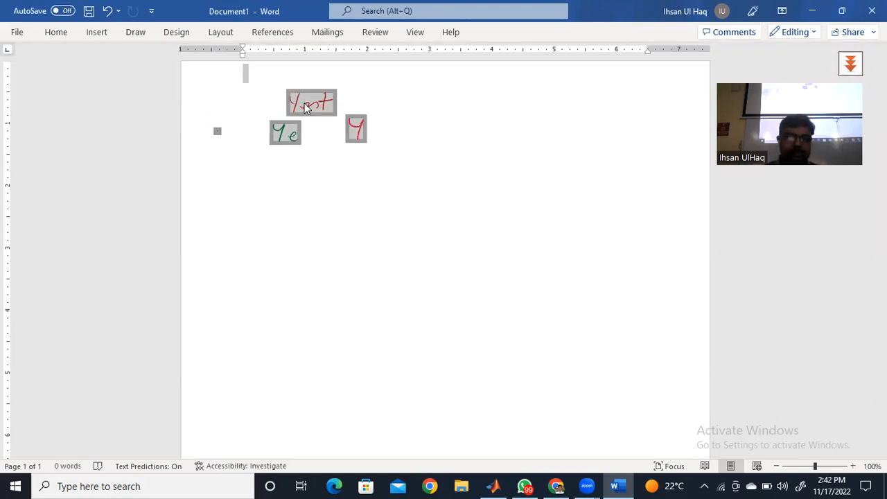
{"action": "left_click", "coordinate": [136, 32]}
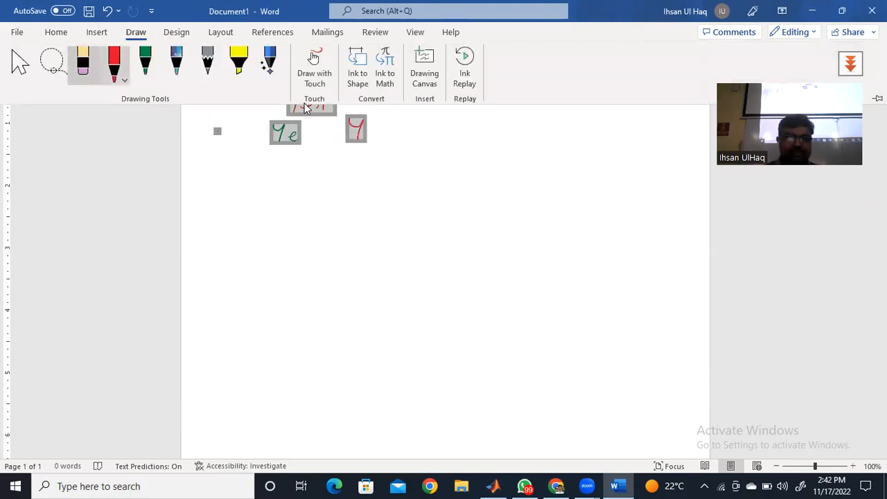
{"action": "left_click", "coordinate": [83, 64]}
{"action": "left_click_drag", "start_coordinate": [276, 129], "coordinate": [295, 135]}
{"action": "mouse_move", "coordinate": [294, 101]}
{"action": "left_mouse_down"}
{"action": "mouse_move", "coordinate": [330, 105]}
{"action": "mouse_move", "coordinate": [363, 130]}
{"action": "left_mouse_up"}
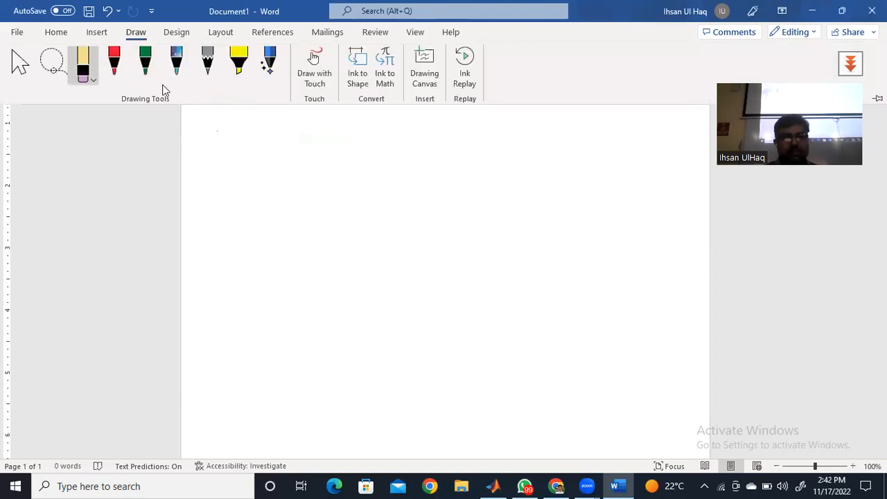
- Handwrite the heading "Yesterday →" in green ink near the top of the page, with "Configuration" below it
{"action": "left_click", "coordinate": [145, 64]}
{"action": "left_click_drag", "start_coordinate": [259, 120], "coordinate": [268, 140]}
{"action": "left_click_drag", "start_coordinate": [277, 133], "coordinate": [300, 135]}
{"action": "mouse_move", "coordinate": [295, 128]}
{"action": "left_mouse_down"}
{"action": "mouse_move", "coordinate": [343, 118]}
{"action": "mouse_move", "coordinate": [358, 126]}
{"action": "mouse_move", "coordinate": [359, 144]}
{"action": "mouse_move", "coordinate": [399, 127]}
{"action": "left_mouse_up"}
{"action": "left_click_drag", "start_coordinate": [392, 123], "coordinate": [393, 131]}
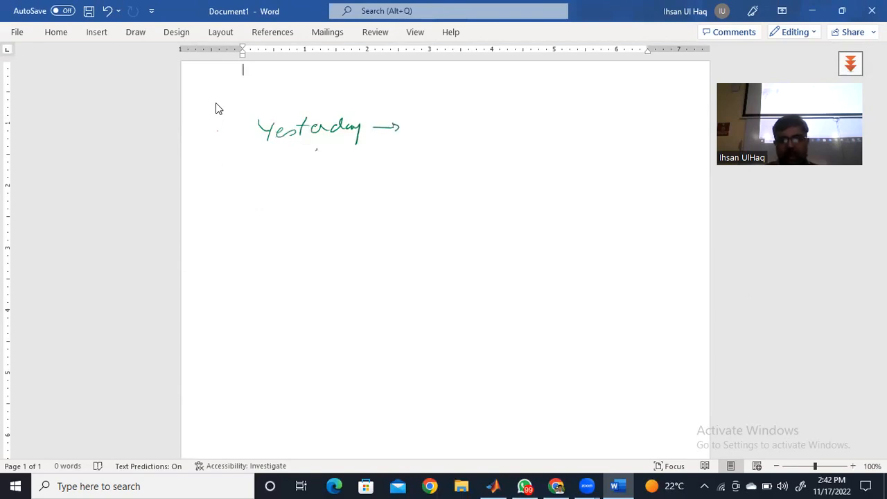
{"action": "mouse_move", "coordinate": [314, 152]}
{"action": "left_mouse_down"}
{"action": "mouse_move", "coordinate": [312, 166]}
{"action": "mouse_move", "coordinate": [345, 156]}
{"action": "mouse_move", "coordinate": [357, 171]}
{"action": "mouse_move", "coordinate": [407, 155]}
{"action": "mouse_move", "coordinate": [394, 146]}
{"action": "left_mouse_up"}
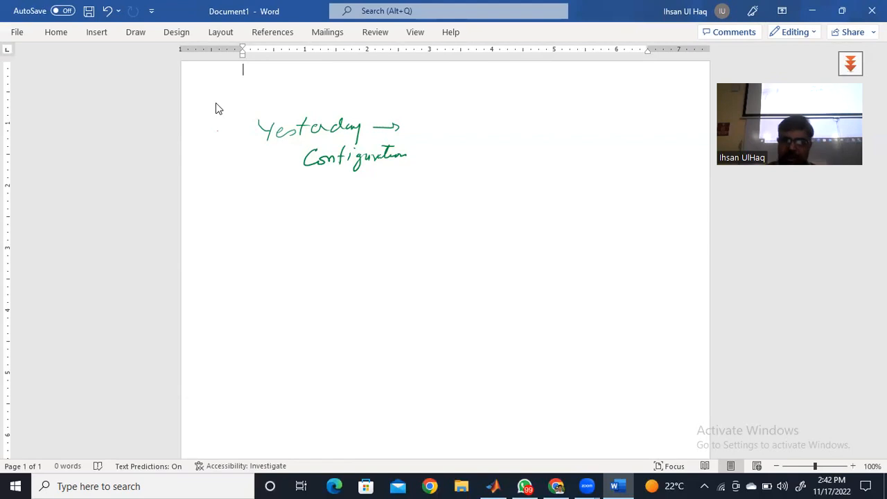
- Handwrite item 1 as "Physical (Console Cable)" under "Configuration"
{"action": "left_click_drag", "start_coordinate": [284, 185], "coordinate": [282, 194]}
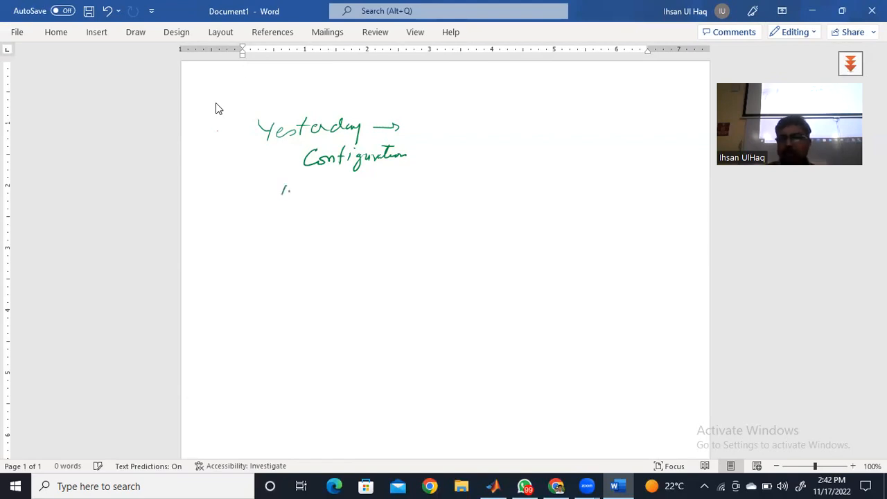
{"action": "mouse_move", "coordinate": [309, 177]}
{"action": "left_mouse_down"}
{"action": "mouse_move", "coordinate": [310, 192]}
{"action": "mouse_move", "coordinate": [365, 190]}
{"action": "left_mouse_up"}
{"action": "mouse_move", "coordinate": [372, 176]}
{"action": "left_mouse_down"}
{"action": "mouse_move", "coordinate": [372, 190]}
{"action": "mouse_move", "coordinate": [410, 185]}
{"action": "left_mouse_up"}
{"action": "left_click_drag", "start_coordinate": [418, 179], "coordinate": [453, 182]}
{"action": "left_click_drag", "start_coordinate": [457, 169], "coordinate": [456, 183]}
{"action": "left_click_drag", "start_coordinate": [460, 180], "coordinate": [516, 181]}
{"action": "left_click_drag", "start_coordinate": [517, 177], "coordinate": [528, 184]}
- Draw a line linking "Laptop" to "Switch" below the Physical item, with "Putty" written under the line
{"action": "left_click_drag", "start_coordinate": [319, 205], "coordinate": [337, 215]}
{"action": "mouse_move", "coordinate": [341, 212]}
{"action": "left_mouse_down"}
{"action": "mouse_move", "coordinate": [344, 228]}
{"action": "mouse_move", "coordinate": [358, 219]}
{"action": "left_mouse_up"}
{"action": "mouse_move", "coordinate": [351, 212]}
{"action": "left_mouse_down"}
{"action": "mouse_move", "coordinate": [368, 211]}
{"action": "mouse_move", "coordinate": [375, 225]}
{"action": "mouse_move", "coordinate": [527, 203]}
{"action": "mouse_move", "coordinate": [549, 210]}
{"action": "mouse_move", "coordinate": [541, 194]}
{"action": "left_mouse_up"}
{"action": "mouse_move", "coordinate": [414, 218]}
{"action": "left_mouse_down"}
{"action": "mouse_move", "coordinate": [414, 234]}
{"action": "mouse_move", "coordinate": [416, 226]}
{"action": "mouse_move", "coordinate": [443, 230]}
{"action": "left_mouse_up"}
{"action": "mouse_move", "coordinate": [446, 216]}
{"action": "left_mouse_down"}
{"action": "mouse_move", "coordinate": [455, 239]}
{"action": "mouse_move", "coordinate": [445, 221]}
{"action": "left_mouse_up"}
{"action": "left_click_drag", "start_coordinate": [446, 219], "coordinate": [458, 217]}
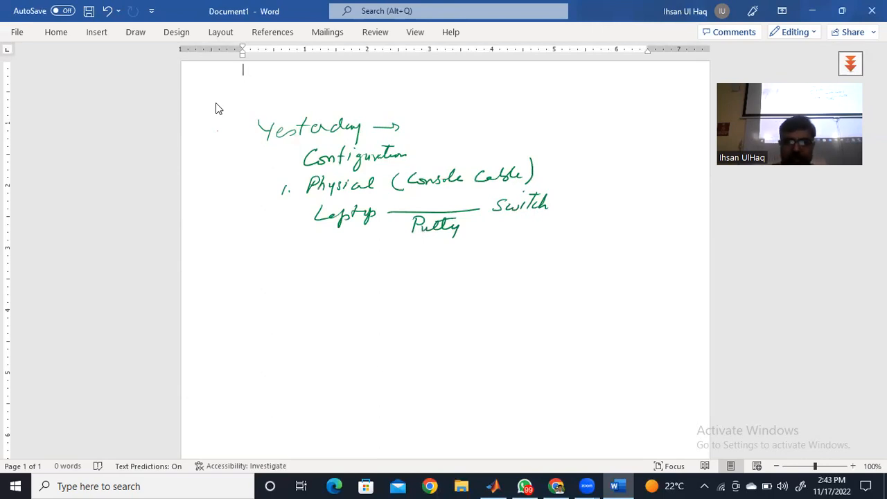
- Handwrite item i) "hostname" below the laptop-to-switch diagram and add "(500)" after "Switch"
{"action": "mouse_move", "coordinate": [276, 258]}
{"action": "left_mouse_down"}
{"action": "mouse_move", "coordinate": [278, 271]}
{"action": "mouse_move", "coordinate": [324, 260]}
{"action": "mouse_move", "coordinate": [331, 266]}
{"action": "left_mouse_up"}
{"action": "left_click_drag", "start_coordinate": [327, 255], "coordinate": [360, 264]}
{"action": "mouse_move", "coordinate": [359, 258]}
{"action": "left_mouse_down"}
{"action": "mouse_move", "coordinate": [377, 260]}
{"action": "mouse_move", "coordinate": [365, 263]}
{"action": "left_mouse_up"}
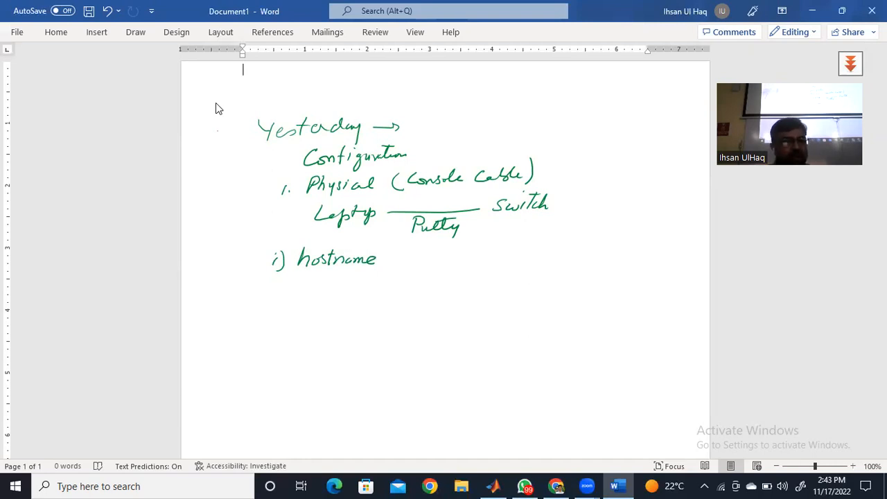
{"action": "mouse_move", "coordinate": [566, 195]}
{"action": "left_mouse_down"}
{"action": "mouse_move", "coordinate": [564, 209]}
{"action": "mouse_move", "coordinate": [590, 199]}
{"action": "left_mouse_up"}
{"action": "left_click_drag", "start_coordinate": [601, 188], "coordinate": [596, 211]}
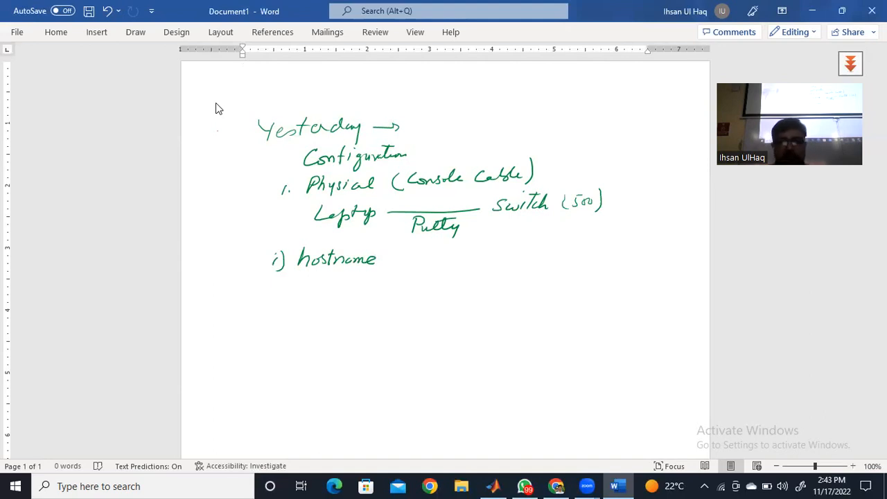
- Add "– (CSE_SW)" after "hostname" and the names "S1, S2, S3" further along the same line
{"action": "left_click_drag", "start_coordinate": [384, 260], "coordinate": [461, 262]}
{"action": "mouse_move", "coordinate": [467, 248]}
{"action": "left_mouse_down"}
{"action": "mouse_move", "coordinate": [461, 259]}
{"action": "mouse_move", "coordinate": [483, 251]}
{"action": "mouse_move", "coordinate": [487, 262]}
{"action": "left_mouse_up"}
{"action": "left_click_drag", "start_coordinate": [413, 246], "coordinate": [409, 267]}
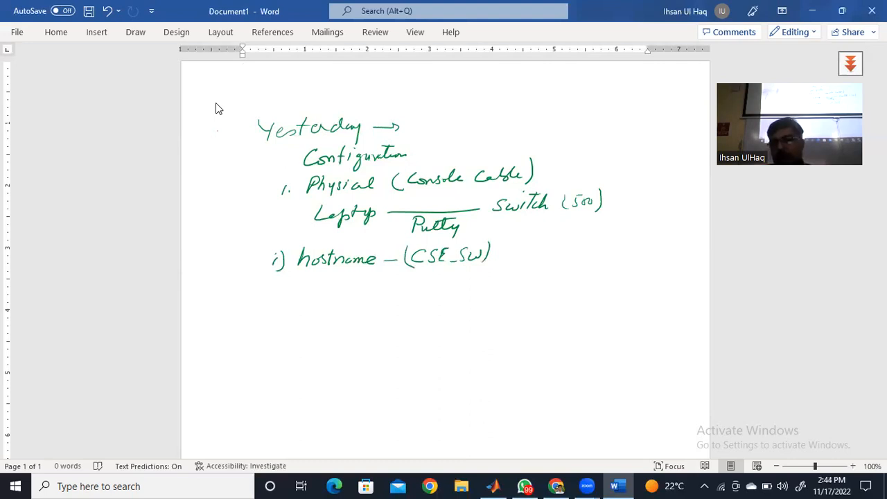
{"action": "mouse_move", "coordinate": [546, 241]}
{"action": "left_mouse_down"}
{"action": "mouse_move", "coordinate": [535, 255]}
{"action": "mouse_move", "coordinate": [559, 258]}
{"action": "left_mouse_up"}
{"action": "mouse_move", "coordinate": [584, 244]}
{"action": "left_mouse_down"}
{"action": "mouse_move", "coordinate": [576, 255]}
{"action": "mouse_move", "coordinate": [603, 257]}
{"action": "left_mouse_up"}
{"action": "mouse_move", "coordinate": [621, 244]}
{"action": "left_mouse_down"}
{"action": "mouse_move", "coordinate": [614, 255]}
{"action": "mouse_move", "coordinate": [631, 247]}
{"action": "mouse_move", "coordinate": [626, 255]}
{"action": "left_mouse_up"}
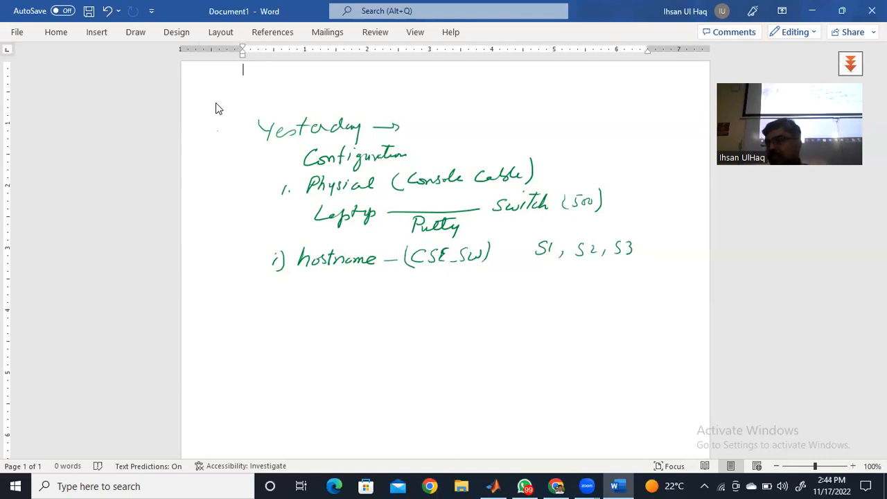
- Handwrite item ii) as "Console → password → Login" under the hostname line
{"action": "mouse_move", "coordinate": [270, 290]}
{"action": "left_mouse_down"}
{"action": "mouse_move", "coordinate": [264, 298]}
{"action": "mouse_move", "coordinate": [280, 304]}
{"action": "left_mouse_up"}
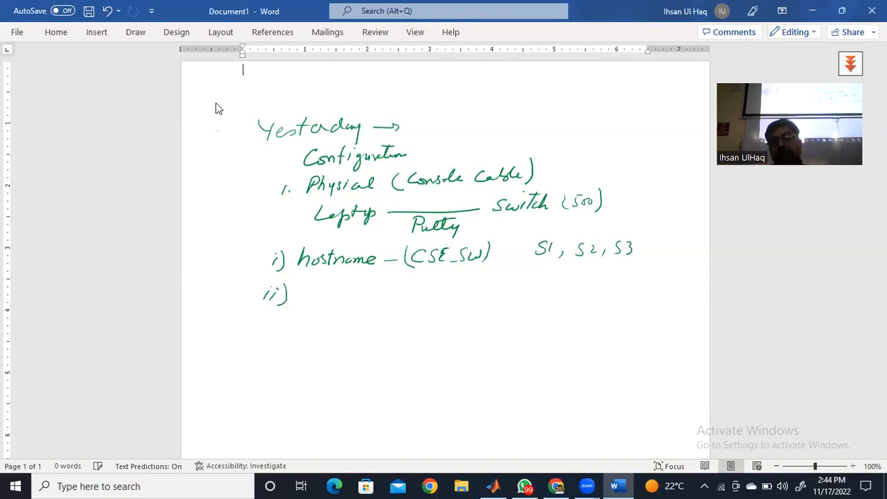
{"action": "mouse_move", "coordinate": [326, 284]}
{"action": "left_mouse_down"}
{"action": "mouse_move", "coordinate": [323, 296]}
{"action": "mouse_move", "coordinate": [399, 294]}
{"action": "mouse_move", "coordinate": [434, 303]}
{"action": "mouse_move", "coordinate": [453, 294]}
{"action": "left_mouse_up"}
{"action": "mouse_move", "coordinate": [463, 287]}
{"action": "left_mouse_down"}
{"action": "mouse_move", "coordinate": [460, 294]}
{"action": "mouse_move", "coordinate": [518, 291]}
{"action": "left_mouse_up"}
{"action": "mouse_move", "coordinate": [545, 276]}
{"action": "left_mouse_down"}
{"action": "mouse_move", "coordinate": [536, 292]}
{"action": "mouse_move", "coordinate": [551, 289]}
{"action": "left_mouse_up"}
{"action": "mouse_move", "coordinate": [557, 281]}
{"action": "left_mouse_down"}
{"action": "mouse_move", "coordinate": [549, 298]}
{"action": "mouse_move", "coordinate": [563, 290]}
{"action": "left_mouse_up"}
{"action": "left_click_drag", "start_coordinate": [567, 290], "coordinate": [577, 289]}
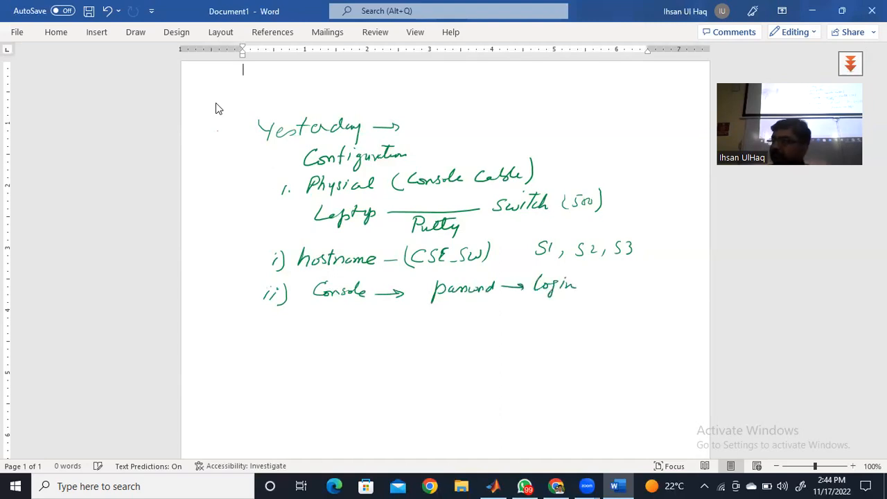
- Handwrite item iii) as "enable → password" and put the number iv) on the line below
{"action": "left_click_drag", "start_coordinate": [265, 323], "coordinate": [264, 330]}
{"action": "mouse_move", "coordinate": [273, 323]}
{"action": "left_mouse_down"}
{"action": "mouse_move", "coordinate": [272, 331]}
{"action": "mouse_move", "coordinate": [287, 333]}
{"action": "mouse_move", "coordinate": [345, 328]}
{"action": "mouse_move", "coordinate": [381, 312]}
{"action": "mouse_move", "coordinate": [384, 327]}
{"action": "mouse_move", "coordinate": [410, 324]}
{"action": "mouse_move", "coordinate": [432, 337]}
{"action": "left_mouse_up"}
{"action": "left_click_drag", "start_coordinate": [432, 320], "coordinate": [503, 319]}
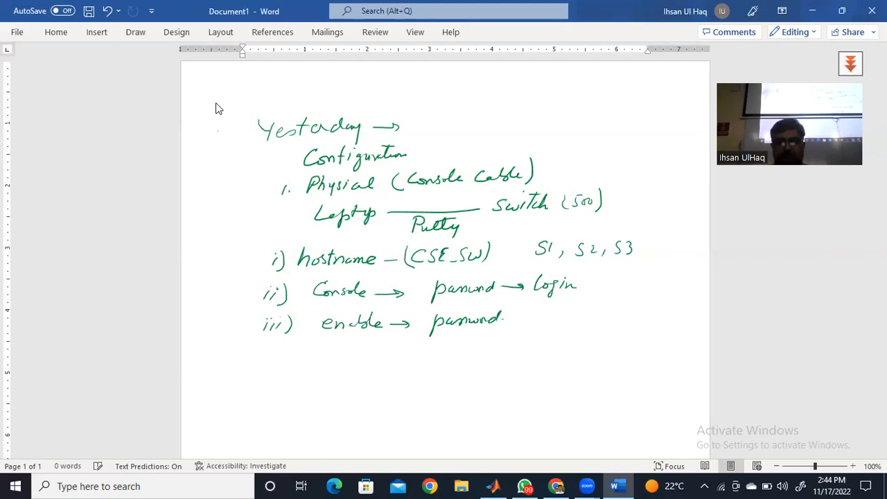
{"action": "left_click_drag", "start_coordinate": [261, 355], "coordinate": [262, 365]}
{"action": "left_click_drag", "start_coordinate": [268, 355], "coordinate": [281, 364]}
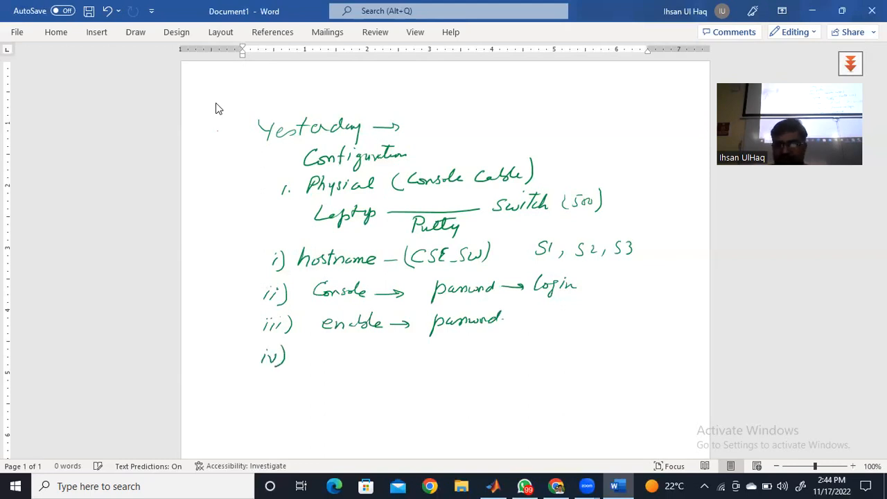
- Draw a closing curly brace spanning items ii) and iii) and label it "plain text"
{"action": "mouse_move", "coordinate": [579, 272]}
{"action": "left_mouse_down"}
{"action": "mouse_move", "coordinate": [589, 302]}
{"action": "mouse_move", "coordinate": [567, 332]}
{"action": "left_mouse_up"}
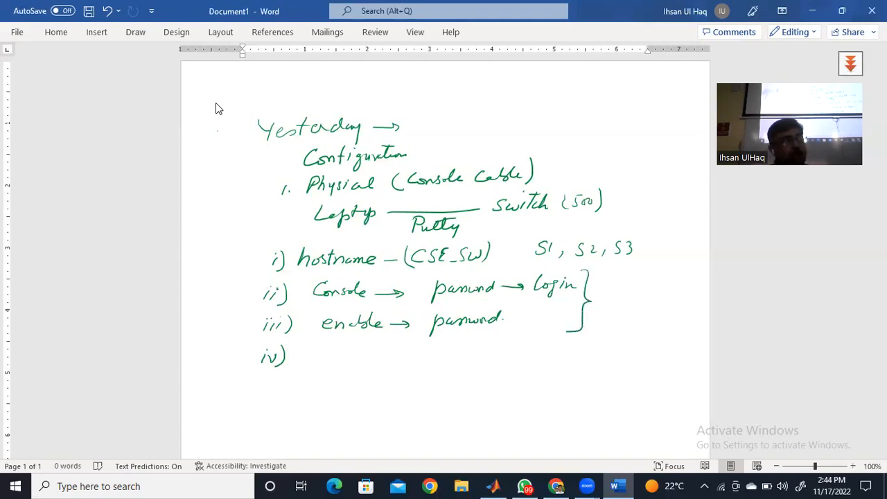
{"action": "left_click_drag", "start_coordinate": [611, 278], "coordinate": [604, 302]}
{"action": "left_click_drag", "start_coordinate": [606, 280], "coordinate": [621, 294]}
{"action": "left_click_drag", "start_coordinate": [624, 289], "coordinate": [633, 294]}
{"action": "left_click_drag", "start_coordinate": [635, 290], "coordinate": [655, 296]}
{"action": "left_click_drag", "start_coordinate": [660, 291], "coordinate": [669, 295]}
{"action": "left_click_drag", "start_coordinate": [669, 288], "coordinate": [669, 297]}
{"action": "left_click_drag", "start_coordinate": [682, 279], "coordinate": [683, 295]}
{"action": "mouse_move", "coordinate": [677, 286]}
{"action": "left_mouse_down"}
{"action": "mouse_move", "coordinate": [690, 286]}
{"action": "mouse_move", "coordinate": [667, 280]}
{"action": "left_mouse_up"}
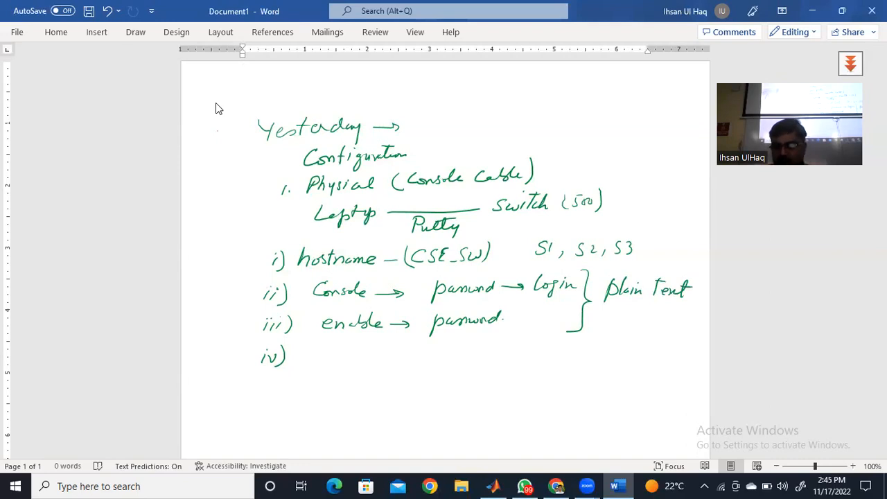
- Handwrite "running-conf" as the text of item iv)
{"action": "mouse_move", "coordinate": [316, 351]}
{"action": "left_mouse_down"}
{"action": "mouse_move", "coordinate": [367, 361]}
{"action": "mouse_move", "coordinate": [368, 369]}
{"action": "left_mouse_up"}
{"action": "left_click_drag", "start_coordinate": [377, 362], "coordinate": [413, 361]}
{"action": "mouse_move", "coordinate": [416, 348]}
{"action": "left_mouse_down"}
{"action": "mouse_move", "coordinate": [410, 370]}
{"action": "mouse_move", "coordinate": [420, 357]}
{"action": "left_mouse_up"}
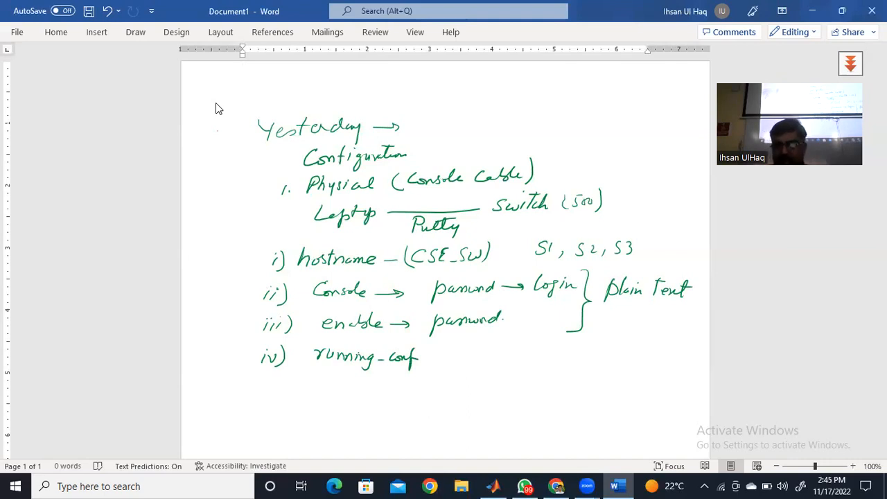
- Handwrite item v) as "encrypt password (Service password-encryption" and add a small hash-like mark above "encryption"
{"action": "mouse_move", "coordinate": [265, 389]}
{"action": "left_mouse_down"}
{"action": "mouse_move", "coordinate": [267, 402]}
{"action": "mouse_move", "coordinate": [273, 388]}
{"action": "left_mouse_up"}
{"action": "mouse_move", "coordinate": [277, 384]}
{"action": "left_mouse_down"}
{"action": "mouse_move", "coordinate": [277, 403]}
{"action": "mouse_move", "coordinate": [309, 387]}
{"action": "mouse_move", "coordinate": [317, 396]}
{"action": "left_mouse_up"}
{"action": "mouse_move", "coordinate": [321, 388]}
{"action": "left_mouse_down"}
{"action": "mouse_move", "coordinate": [342, 398]}
{"action": "mouse_move", "coordinate": [355, 391]}
{"action": "mouse_move", "coordinate": [357, 405]}
{"action": "mouse_move", "coordinate": [368, 397]}
{"action": "left_mouse_up"}
{"action": "mouse_move", "coordinate": [372, 380]}
{"action": "left_mouse_down"}
{"action": "mouse_move", "coordinate": [372, 396]}
{"action": "mouse_move", "coordinate": [375, 384]}
{"action": "mouse_move", "coordinate": [423, 392]}
{"action": "mouse_move", "coordinate": [462, 388]}
{"action": "mouse_move", "coordinate": [466, 375]}
{"action": "mouse_move", "coordinate": [486, 391]}
{"action": "mouse_move", "coordinate": [515, 376]}
{"action": "mouse_move", "coordinate": [545, 377]}
{"action": "mouse_move", "coordinate": [561, 391]}
{"action": "mouse_move", "coordinate": [624, 366]}
{"action": "left_mouse_up"}
{"action": "left_click_drag", "start_coordinate": [633, 370], "coordinate": [641, 371]}
{"action": "mouse_move", "coordinate": [642, 375]}
{"action": "left_mouse_down"}
{"action": "mouse_move", "coordinate": [671, 369]}
{"action": "mouse_move", "coordinate": [677, 382]}
{"action": "mouse_move", "coordinate": [692, 368]}
{"action": "mouse_move", "coordinate": [700, 371]}
{"action": "left_mouse_up"}
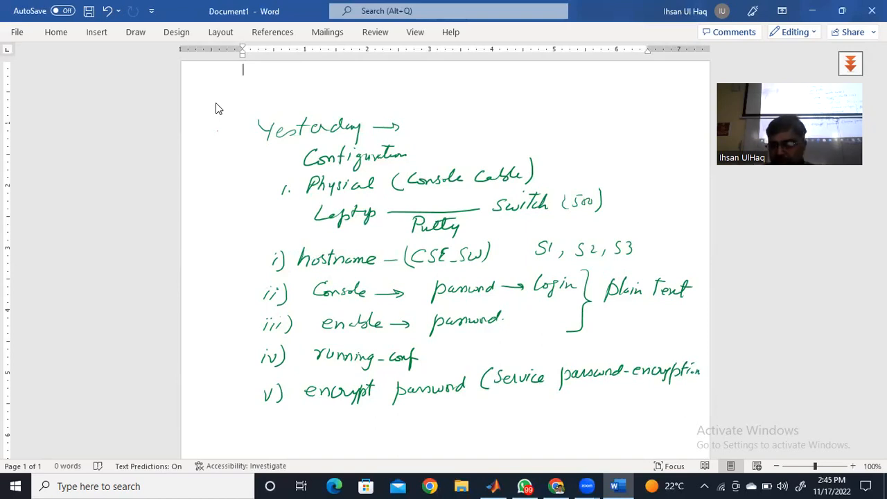
{"action": "mouse_move", "coordinate": [668, 349]}
{"action": "left_mouse_down"}
{"action": "mouse_move", "coordinate": [682, 336]}
{"action": "mouse_move", "coordinate": [667, 353]}
{"action": "left_mouse_up"}
{"action": "mouse_move", "coordinate": [672, 337]}
{"action": "left_mouse_down"}
{"action": "mouse_move", "coordinate": [678, 351]}
{"action": "mouse_move", "coordinate": [679, 342]}
{"action": "left_mouse_up"}
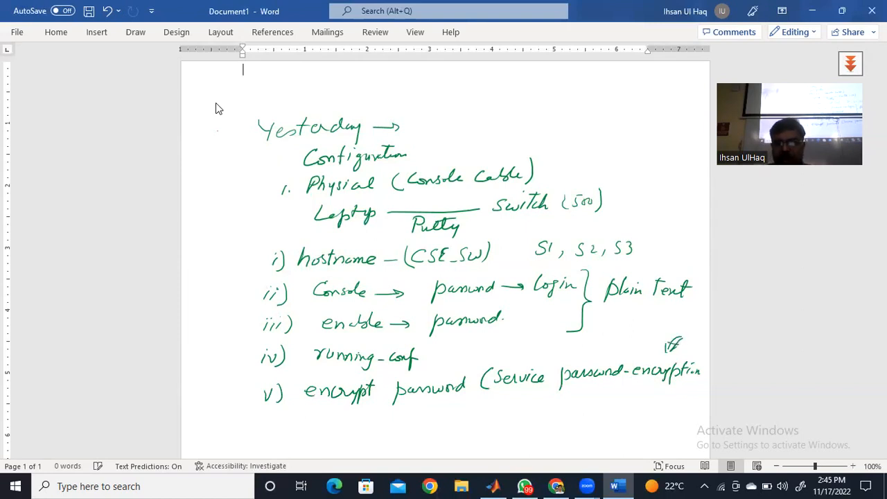
- Below item v), handwrite a sample password with an arrow labelled "key" leading to its scrambled form
{"action": "mouse_move", "coordinate": [341, 423]}
{"action": "left_mouse_down"}
{"action": "mouse_move", "coordinate": [338, 434]}
{"action": "mouse_move", "coordinate": [353, 434]}
{"action": "left_mouse_up"}
{"action": "left_click_drag", "start_coordinate": [359, 426], "coordinate": [383, 432]}
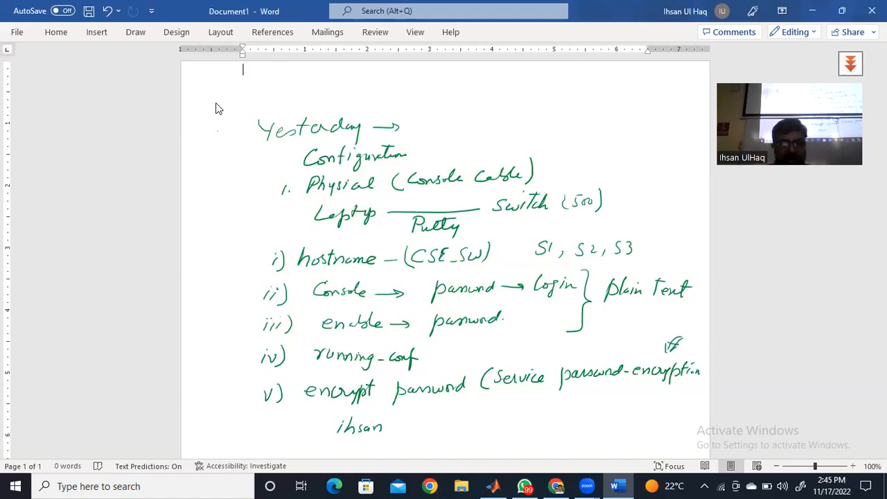
{"action": "left_click_drag", "start_coordinate": [389, 430], "coordinate": [478, 428]}
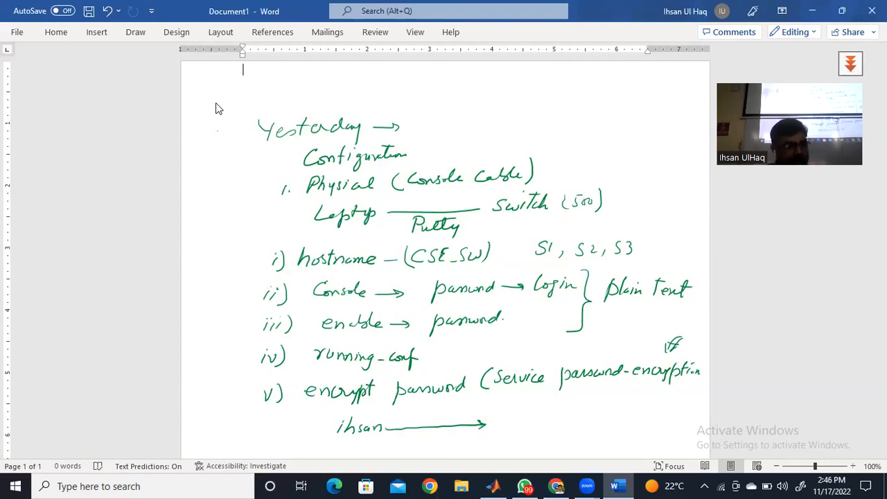
{"action": "mouse_move", "coordinate": [423, 405]}
{"action": "left_mouse_down"}
{"action": "mouse_move", "coordinate": [421, 417]}
{"action": "mouse_move", "coordinate": [435, 424]}
{"action": "mouse_move", "coordinate": [443, 418]}
{"action": "left_mouse_up"}
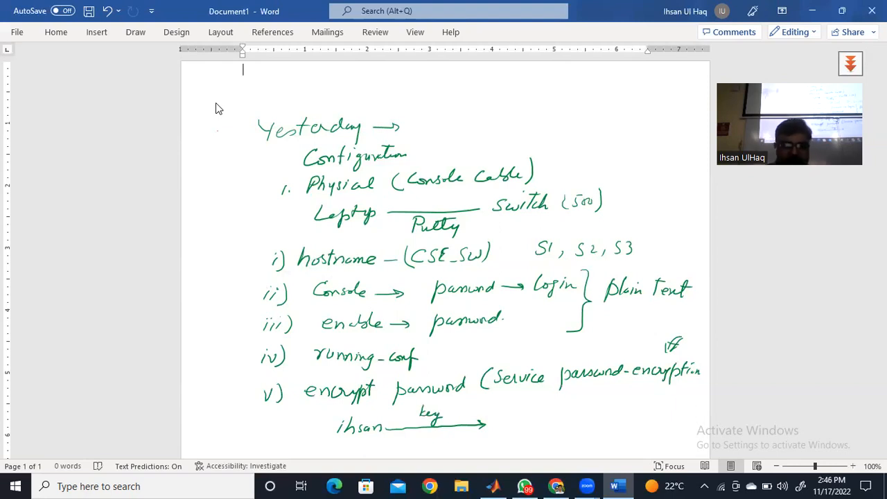
{"action": "mouse_move", "coordinate": [508, 417]}
{"action": "left_mouse_down"}
{"action": "mouse_move", "coordinate": [517, 425]}
{"action": "mouse_move", "coordinate": [585, 421]}
{"action": "mouse_move", "coordinate": [573, 425]}
{"action": "mouse_move", "coordinate": [602, 411]}
{"action": "mouse_move", "coordinate": [599, 424]}
{"action": "left_mouse_up"}
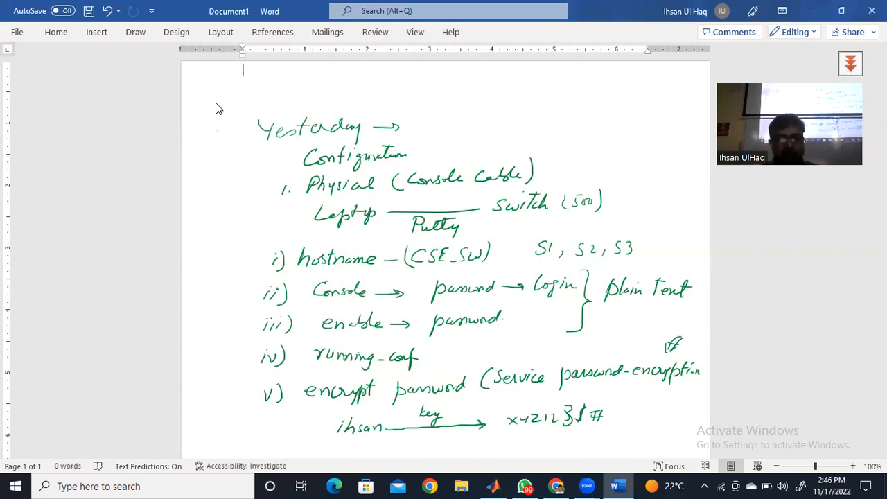
- Label the sample password "plain" and its scrambled form "cipher/encryption text", and underline "plain text" beside the brace
{"action": "left_click_drag", "start_coordinate": [335, 442], "coordinate": [364, 450]}
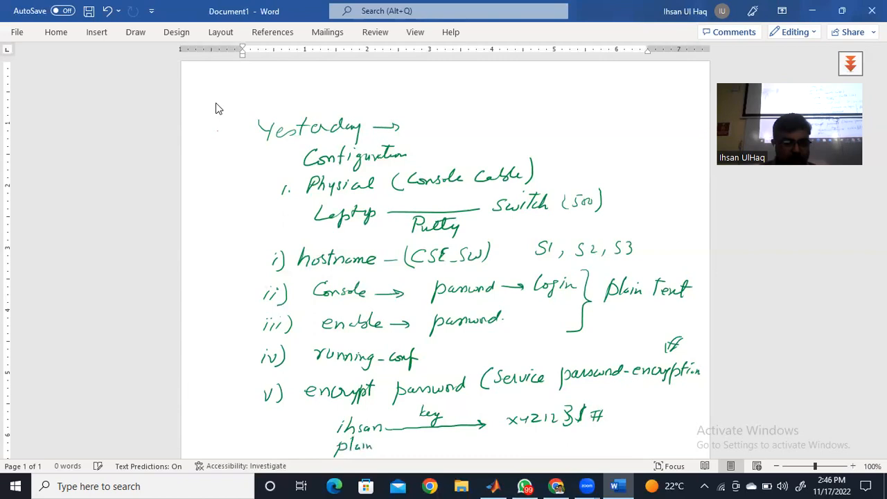
{"action": "left_click_drag", "start_coordinate": [607, 304], "coordinate": [692, 303]}
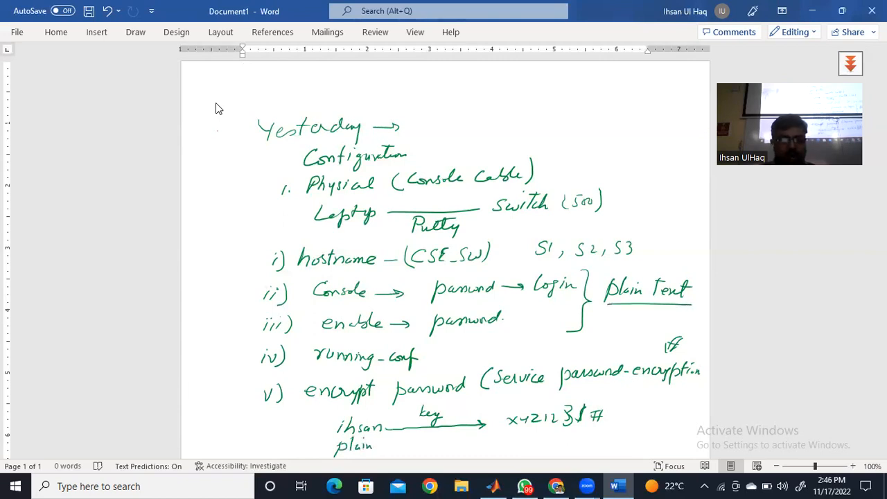
{"action": "mouse_move", "coordinate": [534, 440]}
{"action": "left_mouse_down"}
{"action": "mouse_move", "coordinate": [525, 447]}
{"action": "mouse_move", "coordinate": [578, 442]}
{"action": "left_mouse_up"}
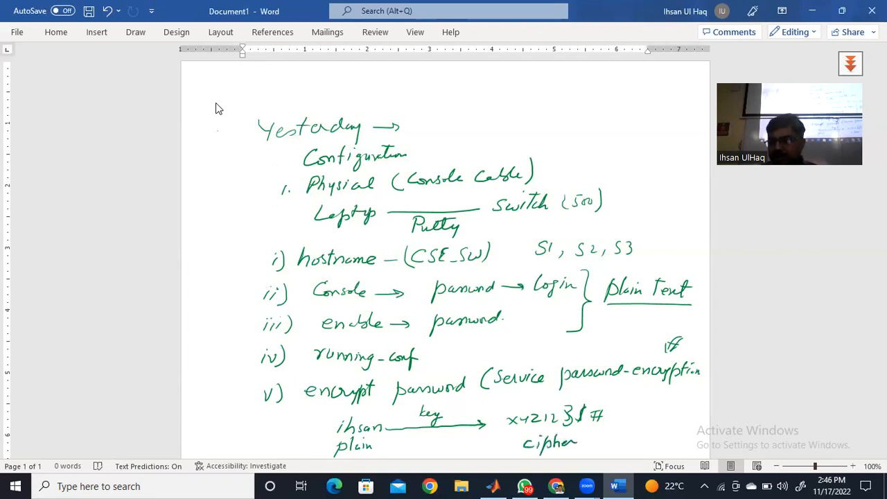
{"action": "mouse_move", "coordinate": [583, 432]}
{"action": "left_mouse_down"}
{"action": "mouse_move", "coordinate": [578, 448]}
{"action": "mouse_move", "coordinate": [600, 438]}
{"action": "mouse_move", "coordinate": [603, 445]}
{"action": "left_mouse_up"}
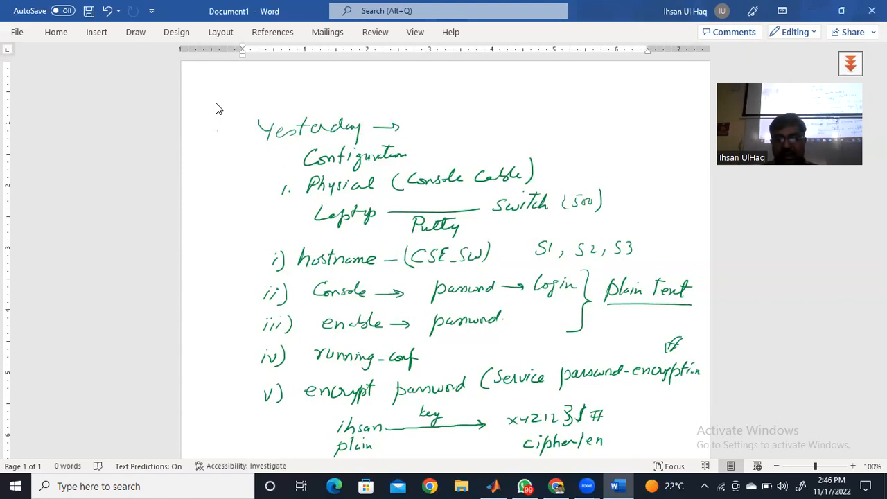
{"action": "mouse_move", "coordinate": [603, 444]}
{"action": "left_mouse_down"}
{"action": "mouse_move", "coordinate": [692, 441]}
{"action": "mouse_move", "coordinate": [674, 437]}
{"action": "left_mouse_up"}
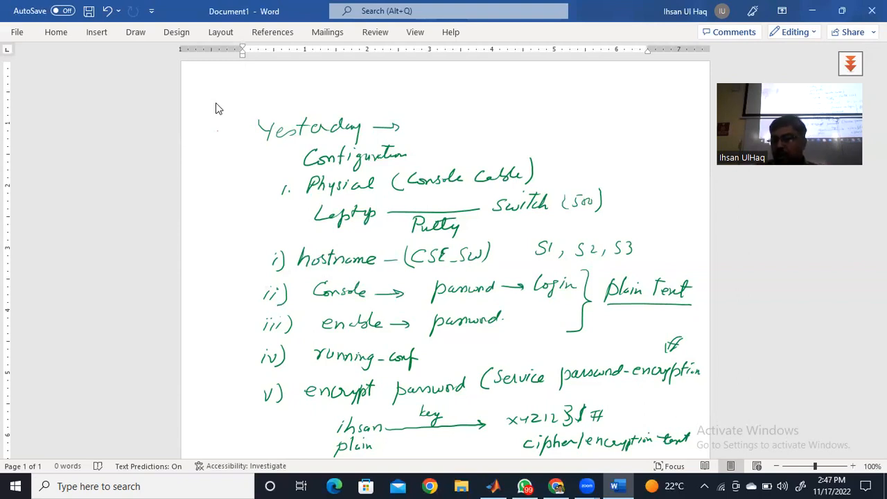
- With the red pen, add a small hash-like mark above the scrambled form of the sample password
{"action": "left_click", "coordinate": [136, 33]}
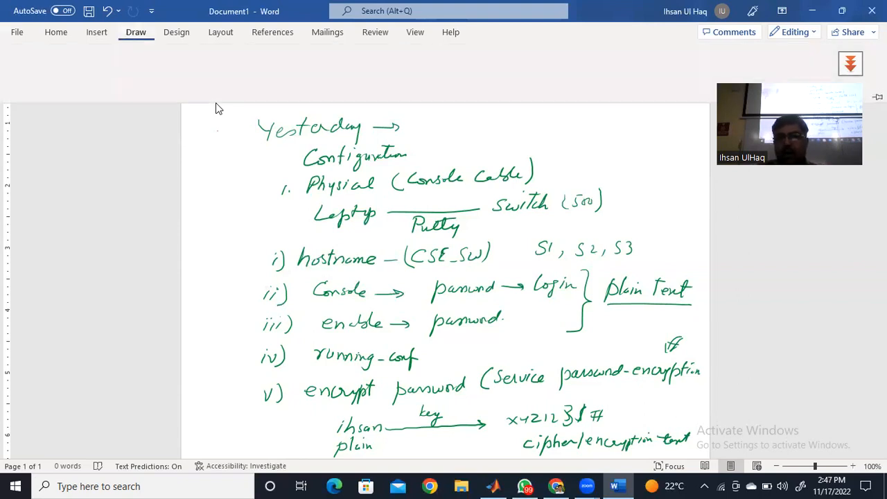
{"action": "left_click", "coordinate": [121, 74]}
{"action": "left_click_drag", "start_coordinate": [570, 393], "coordinate": [582, 398]}
{"action": "left_click_drag", "start_coordinate": [570, 392], "coordinate": [584, 396]}
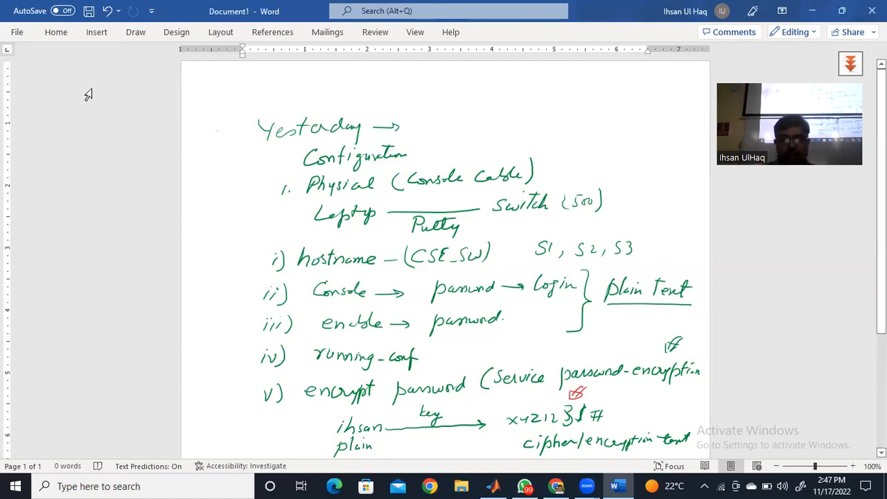
- Enter "1" as text on the first line and add blank paragraphs until the document extends onto a second page
{"action": "type", "text": "1"}
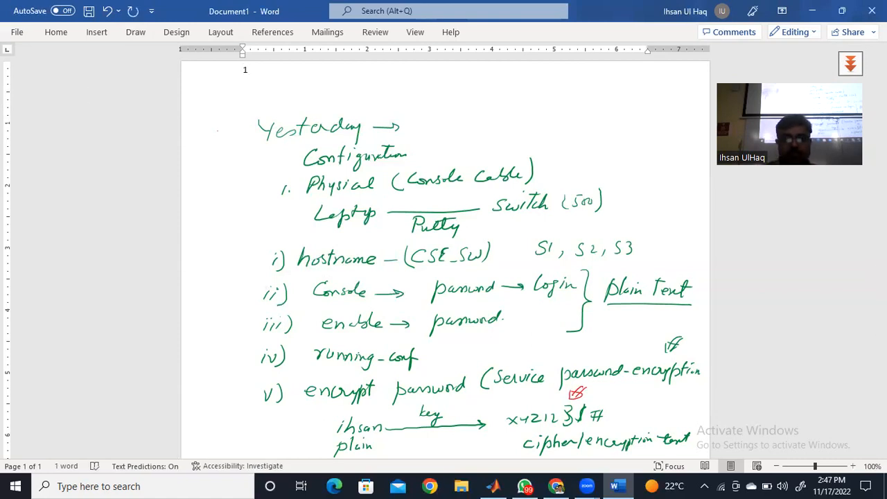
{"action": "key", "text": "Return"}
{"action": "key", "text": "Return"}
{"action": "key", "text": "Return"}
{"action": "key", "text": "Return"}
{"action": "key", "text": "Return"}
{"action": "key", "text": "Return"}
{"action": "key", "text": "Return"}
{"action": "key", "text": "Return"}
{"action": "key", "text": "Return"}
{"action": "key", "text": "Return"}
{"action": "key", "text": "Return"}
{"action": "key", "text": "Return"}
{"action": "key", "text": "Return"}
{"action": "key", "text": "Return"}
{"action": "key", "text": "Return"}
{"action": "key", "text": "Return"}
{"action": "key", "text": "Return"}
{"action": "key", "text": "Return"}
{"action": "key", "text": "Return"}
{"action": "key", "text": "Return"}
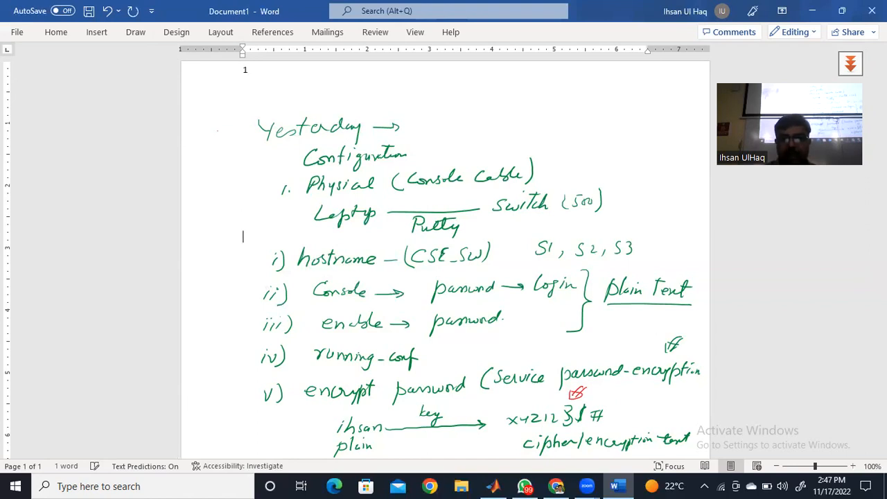
{"action": "scroll", "coordinate": [443, 256], "scroll_direction": "down", "scroll_amount": 4}
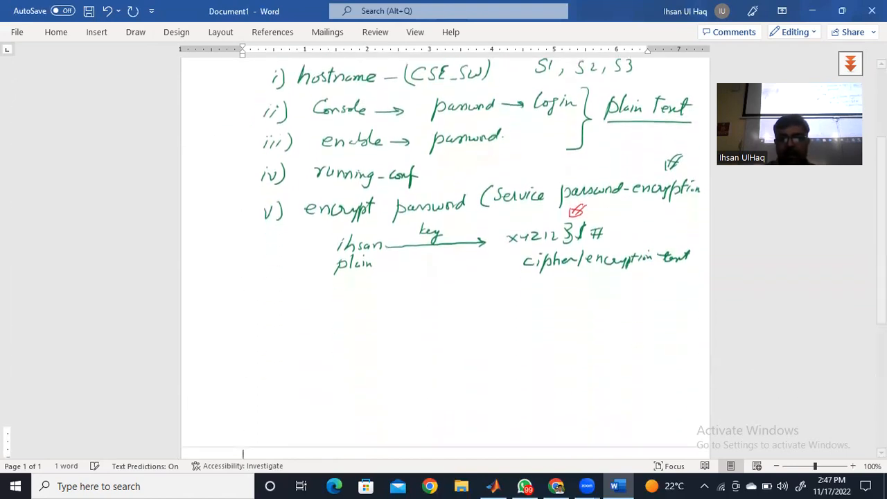
{"action": "key", "text": "Return"}
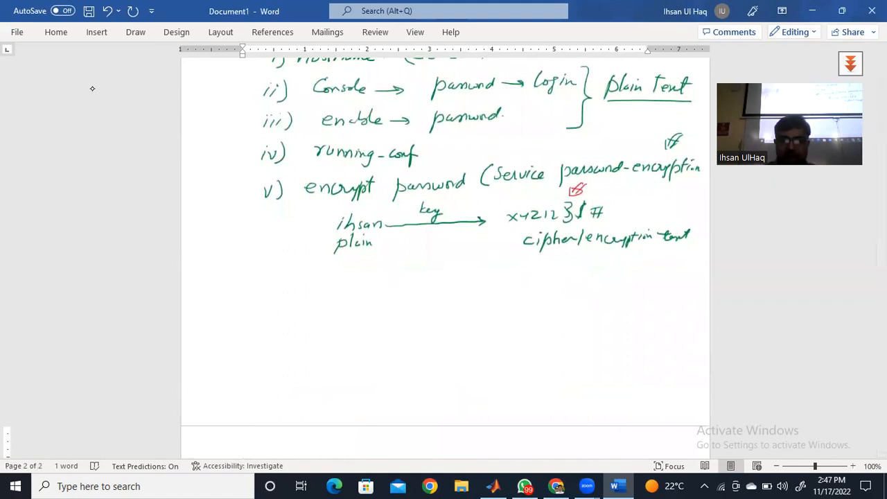
- Handwrite item vi) in red as "Votaile store" below the encryption example
{"action": "mouse_move", "coordinate": [269, 271]}
{"action": "left_mouse_down"}
{"action": "mouse_move", "coordinate": [271, 281]}
{"action": "mouse_move", "coordinate": [279, 271]}
{"action": "left_mouse_up"}
{"action": "left_click_drag", "start_coordinate": [282, 273], "coordinate": [287, 285]}
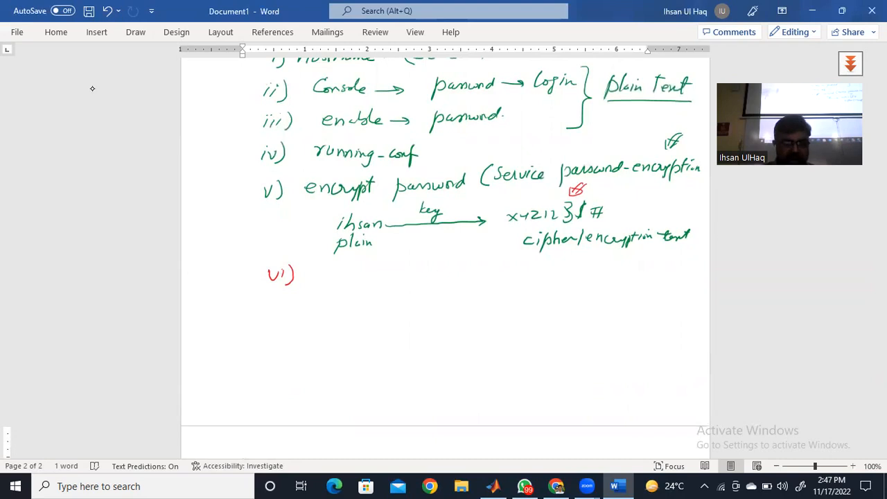
{"action": "mouse_move", "coordinate": [318, 269]}
{"action": "left_mouse_down"}
{"action": "mouse_move", "coordinate": [321, 280]}
{"action": "mouse_move", "coordinate": [326, 267]}
{"action": "mouse_move", "coordinate": [333, 276]}
{"action": "left_mouse_up"}
{"action": "mouse_move", "coordinate": [339, 269]}
{"action": "left_mouse_down"}
{"action": "mouse_move", "coordinate": [338, 280]}
{"action": "mouse_move", "coordinate": [344, 272]}
{"action": "left_mouse_up"}
{"action": "left_click_drag", "start_coordinate": [348, 275], "coordinate": [355, 279]}
{"action": "left_click_drag", "start_coordinate": [359, 271], "coordinate": [368, 280]}
{"action": "left_click_drag", "start_coordinate": [370, 276], "coordinate": [412, 282]}
{"action": "left_click_drag", "start_coordinate": [406, 275], "coordinate": [439, 275]}
- Handwrite item vii) as "Non-voltatile store (permanent)" in red below item vi)
{"action": "left_click_drag", "start_coordinate": [271, 316], "coordinate": [287, 326]}
{"action": "mouse_move", "coordinate": [290, 319]}
{"action": "left_mouse_down"}
{"action": "mouse_move", "coordinate": [299, 328]}
{"action": "mouse_move", "coordinate": [347, 315]}
{"action": "mouse_move", "coordinate": [366, 325]}
{"action": "mouse_move", "coordinate": [396, 318]}
{"action": "left_mouse_up"}
{"action": "left_click_drag", "start_coordinate": [401, 309], "coordinate": [409, 324]}
{"action": "left_click_drag", "start_coordinate": [403, 316], "coordinate": [419, 323]}
{"action": "left_click_drag", "start_coordinate": [422, 307], "coordinate": [427, 321]}
{"action": "mouse_move", "coordinate": [431, 309]}
{"action": "left_mouse_down"}
{"action": "mouse_move", "coordinate": [432, 323]}
{"action": "mouse_move", "coordinate": [441, 322]}
{"action": "mouse_move", "coordinate": [437, 312]}
{"action": "mouse_move", "coordinate": [462, 324]}
{"action": "left_mouse_up"}
{"action": "left_click_drag", "start_coordinate": [456, 313], "coordinate": [477, 317]}
{"action": "left_click_drag", "start_coordinate": [481, 322], "coordinate": [495, 319]}
{"action": "mouse_move", "coordinate": [511, 309]}
{"action": "left_mouse_down"}
{"action": "mouse_move", "coordinate": [514, 334]}
{"action": "mouse_move", "coordinate": [524, 318]}
{"action": "left_mouse_up"}
{"action": "left_click_drag", "start_coordinate": [525, 313], "coordinate": [553, 313]}
{"action": "left_click_drag", "start_coordinate": [554, 313], "coordinate": [563, 317]}
{"action": "left_click_drag", "start_coordinate": [560, 317], "coordinate": [590, 316]}
{"action": "mouse_move", "coordinate": [583, 309]}
{"action": "left_mouse_down"}
{"action": "mouse_move", "coordinate": [595, 309]}
{"action": "mouse_move", "coordinate": [602, 326]}
{"action": "left_mouse_up"}
- Complete item vi) by handwriting "(temperary) running-config" after "store"
{"action": "mouse_move", "coordinate": [452, 265]}
{"action": "left_mouse_down"}
{"action": "mouse_move", "coordinate": [448, 278]}
{"action": "mouse_move", "coordinate": [540, 269]}
{"action": "mouse_move", "coordinate": [542, 284]}
{"action": "left_mouse_up"}
{"action": "mouse_move", "coordinate": [549, 261]}
{"action": "left_mouse_down"}
{"action": "mouse_move", "coordinate": [550, 282]}
{"action": "mouse_move", "coordinate": [575, 268]}
{"action": "mouse_move", "coordinate": [626, 266]}
{"action": "mouse_move", "coordinate": [623, 278]}
{"action": "mouse_move", "coordinate": [634, 271]}
{"action": "left_mouse_up"}
{"action": "mouse_move", "coordinate": [642, 269]}
{"action": "left_mouse_down"}
{"action": "mouse_move", "coordinate": [637, 275]}
{"action": "mouse_move", "coordinate": [653, 270]}
{"action": "left_mouse_up"}
{"action": "mouse_move", "coordinate": [657, 276]}
{"action": "left_mouse_down"}
{"action": "mouse_move", "coordinate": [663, 260]}
{"action": "mouse_move", "coordinate": [669, 279]}
{"action": "left_mouse_up"}
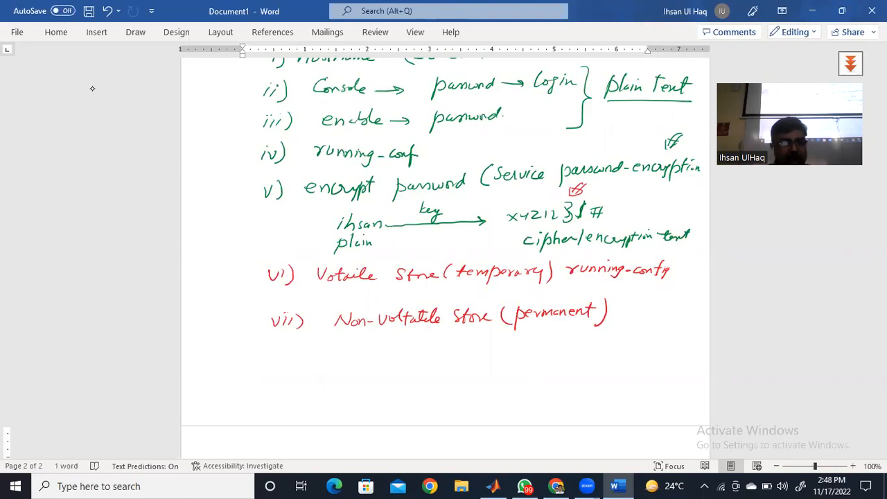
- Handwrite "startup-config" beneath "(permanent)" in item vii)
{"action": "mouse_move", "coordinate": [455, 340]}
{"action": "left_mouse_down"}
{"action": "mouse_move", "coordinate": [447, 348]}
{"action": "mouse_move", "coordinate": [482, 338]}
{"action": "mouse_move", "coordinate": [475, 351]}
{"action": "mouse_move", "coordinate": [478, 342]}
{"action": "mouse_move", "coordinate": [487, 349]}
{"action": "left_mouse_up"}
{"action": "mouse_move", "coordinate": [493, 339]}
{"action": "left_mouse_down"}
{"action": "mouse_move", "coordinate": [485, 357]}
{"action": "mouse_move", "coordinate": [514, 352]}
{"action": "left_mouse_up"}
{"action": "left_click_drag", "start_coordinate": [519, 347], "coordinate": [529, 354]}
{"action": "mouse_move", "coordinate": [528, 347]}
{"action": "left_mouse_down"}
{"action": "mouse_move", "coordinate": [544, 354]}
{"action": "mouse_move", "coordinate": [537, 359]}
{"action": "left_mouse_up"}
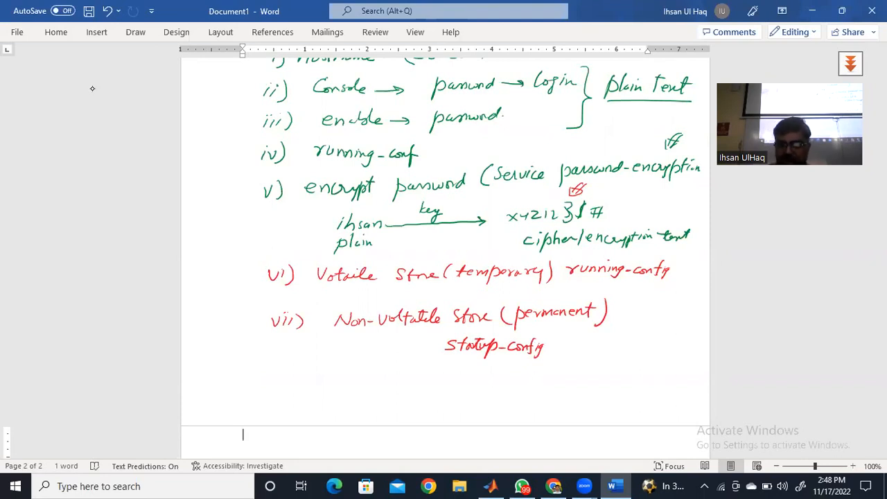
- Below item vii), handwrite the command "copy running-conf startup-conf" with its short form "wr" underneath
{"action": "mouse_move", "coordinate": [294, 379]}
{"action": "left_mouse_down"}
{"action": "mouse_move", "coordinate": [293, 393]}
{"action": "mouse_move", "coordinate": [303, 382]}
{"action": "left_mouse_up"}
{"action": "mouse_move", "coordinate": [308, 382]}
{"action": "left_mouse_down"}
{"action": "mouse_move", "coordinate": [307, 394]}
{"action": "mouse_move", "coordinate": [313, 387]}
{"action": "left_mouse_up"}
{"action": "left_click_drag", "start_coordinate": [315, 381], "coordinate": [319, 399]}
{"action": "left_click", "coordinate": [353, 379]}
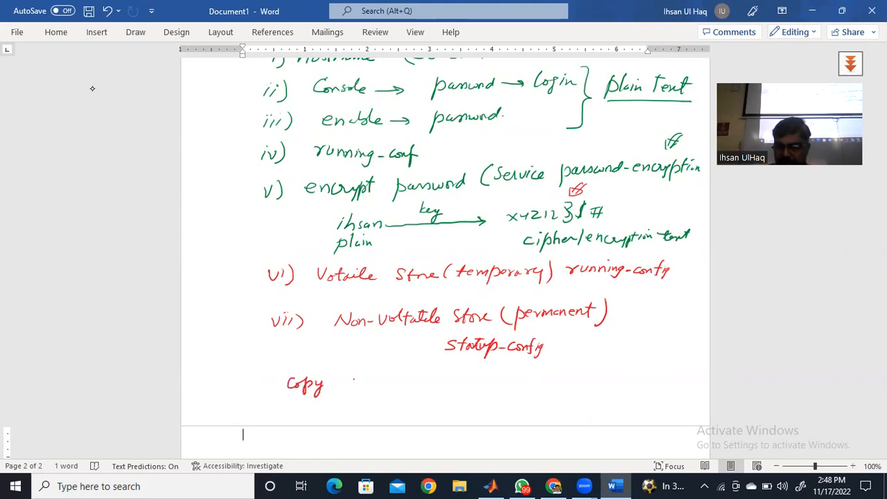
{"action": "mouse_move", "coordinate": [350, 379]}
{"action": "left_mouse_down"}
{"action": "mouse_move", "coordinate": [350, 389]}
{"action": "mouse_move", "coordinate": [381, 387]}
{"action": "mouse_move", "coordinate": [368, 372]}
{"action": "mouse_move", "coordinate": [392, 374]}
{"action": "mouse_move", "coordinate": [386, 371]}
{"action": "mouse_move", "coordinate": [415, 386]}
{"action": "mouse_move", "coordinate": [448, 370]}
{"action": "mouse_move", "coordinate": [449, 378]}
{"action": "mouse_move", "coordinate": [491, 387]}
{"action": "left_mouse_up"}
{"action": "left_click_drag", "start_coordinate": [488, 378], "coordinate": [511, 379]}
{"action": "left_click_drag", "start_coordinate": [513, 373], "coordinate": [514, 387]}
{"action": "left_click_drag", "start_coordinate": [510, 379], "coordinate": [530, 393]}
{"action": "left_click_drag", "start_coordinate": [534, 381], "coordinate": [560, 386]}
{"action": "mouse_move", "coordinate": [565, 372]}
{"action": "left_mouse_down"}
{"action": "mouse_move", "coordinate": [564, 387]}
{"action": "mouse_move", "coordinate": [571, 379]}
{"action": "left_mouse_up"}
{"action": "left_click", "coordinate": [576, 379]}
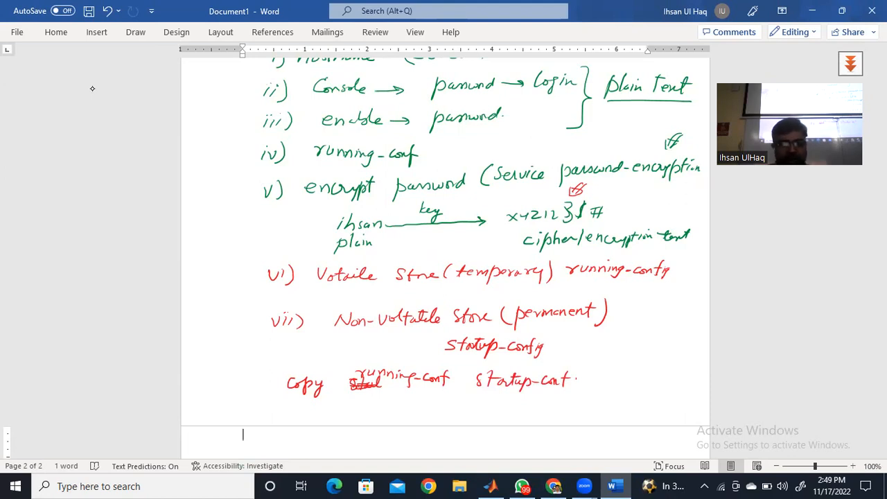
{"action": "left_click_drag", "start_coordinate": [307, 408], "coordinate": [323, 408]}
{"action": "left_click_drag", "start_coordinate": [327, 407], "coordinate": [338, 409]}
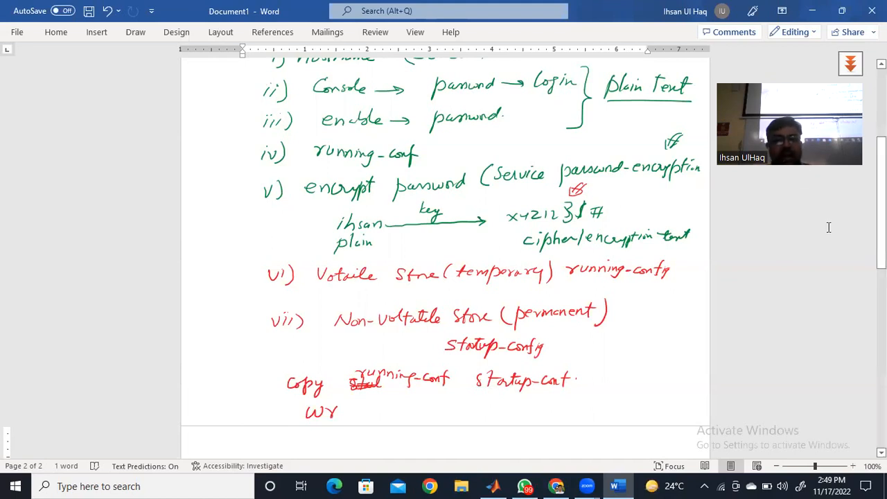
- Underline "Physical" on the first page and circle its number 1 in red
{"action": "scroll", "coordinate": [445, 257], "scroll_direction": "up", "scroll_amount": 5}
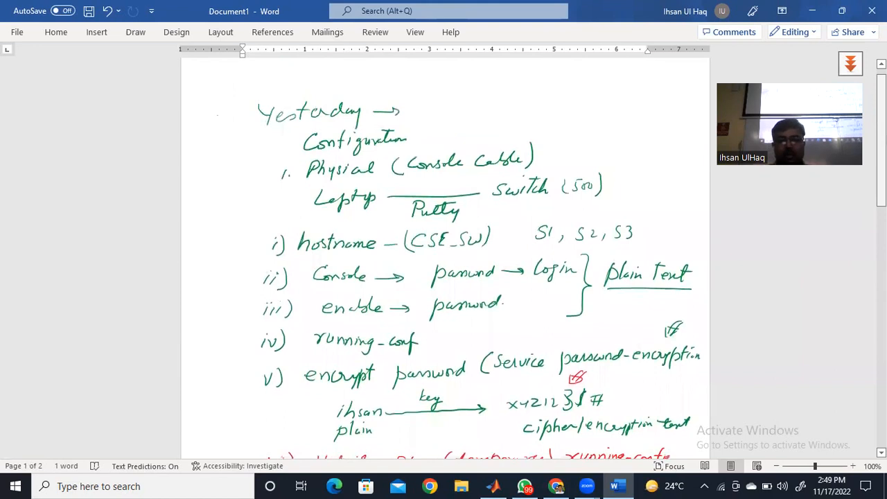
{"action": "left_click_drag", "start_coordinate": [300, 186], "coordinate": [373, 180]}
{"action": "left_click_drag", "start_coordinate": [276, 173], "coordinate": [297, 169]}
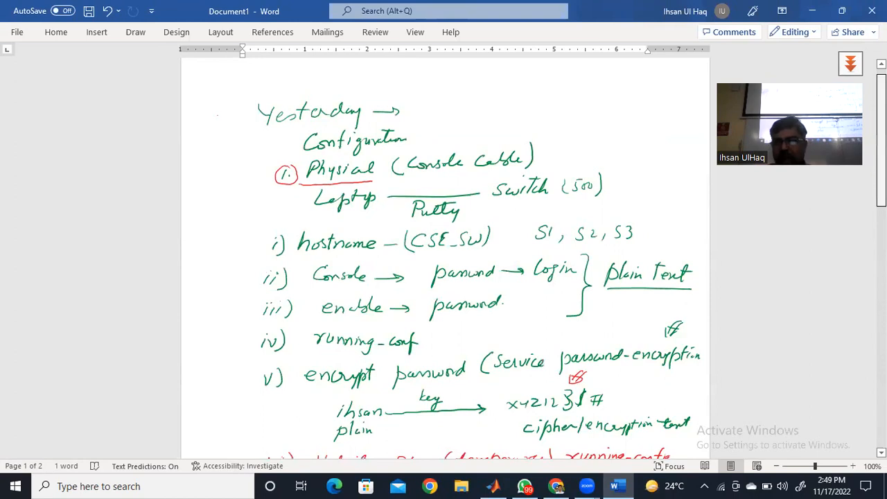
- At the start of the second page, handwrite a circled number 2 and the underlined heading "Remotely"
{"action": "scroll", "coordinate": [444, 256], "scroll_direction": "down", "scroll_amount": 8}
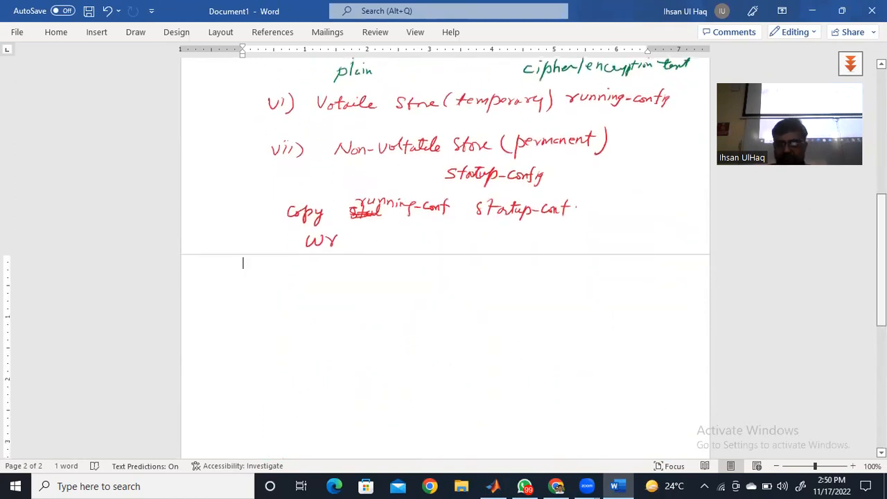
{"action": "left_click_drag", "start_coordinate": [238, 281], "coordinate": [249, 292]}
{"action": "mouse_move", "coordinate": [246, 274]}
{"action": "left_mouse_down"}
{"action": "mouse_move", "coordinate": [222, 283]}
{"action": "mouse_move", "coordinate": [243, 274]}
{"action": "mouse_move", "coordinate": [268, 295]}
{"action": "left_mouse_up"}
{"action": "mouse_move", "coordinate": [270, 276]}
{"action": "left_mouse_down"}
{"action": "mouse_move", "coordinate": [299, 291]}
{"action": "mouse_move", "coordinate": [351, 273]}
{"action": "mouse_move", "coordinate": [346, 300]}
{"action": "left_mouse_up"}
{"action": "left_click_drag", "start_coordinate": [315, 283], "coordinate": [335, 278]}
{"action": "left_click_drag", "start_coordinate": [260, 307], "coordinate": [357, 298]}
- Handwrite "Home" and "Office" below the Remotely heading, with a wide gap between them
{"action": "left_click_drag", "start_coordinate": [277, 337], "coordinate": [272, 353]}
{"action": "mouse_move", "coordinate": [285, 337]}
{"action": "left_mouse_down"}
{"action": "mouse_move", "coordinate": [281, 352]}
{"action": "mouse_move", "coordinate": [293, 344]}
{"action": "left_mouse_up"}
{"action": "left_click_drag", "start_coordinate": [297, 345], "coordinate": [311, 347]}
{"action": "left_click_drag", "start_coordinate": [310, 347], "coordinate": [327, 346]}
{"action": "left_click_drag", "start_coordinate": [617, 334], "coordinate": [629, 331]}
{"action": "left_click_drag", "start_coordinate": [629, 343], "coordinate": [637, 330]}
{"action": "left_click_drag", "start_coordinate": [622, 338], "coordinate": [641, 343]}
{"action": "left_click_drag", "start_coordinate": [651, 337], "coordinate": [661, 340]}
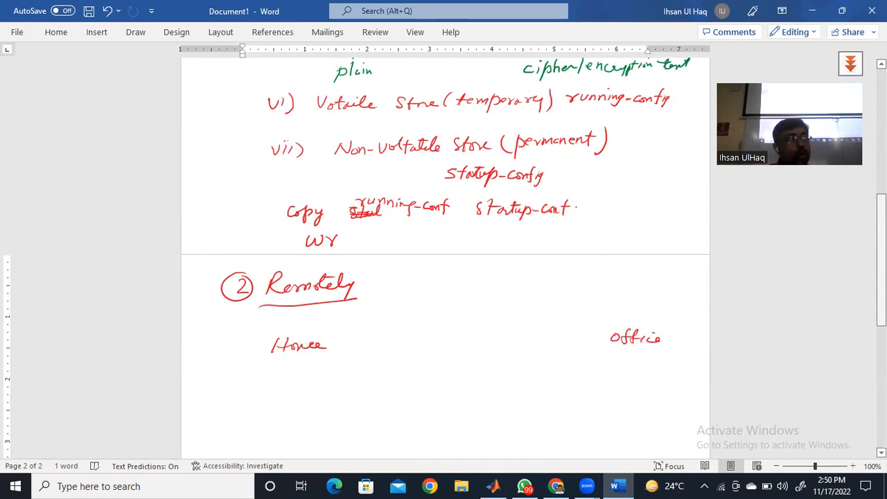
- Draw a cloud labelled "Internet" between Home and Office, and connect them through it with two arrows
{"action": "mouse_move", "coordinate": [488, 307]}
{"action": "left_mouse_down"}
{"action": "mouse_move", "coordinate": [420, 314]}
{"action": "mouse_move", "coordinate": [423, 368]}
{"action": "mouse_move", "coordinate": [517, 351]}
{"action": "mouse_move", "coordinate": [494, 310]}
{"action": "left_mouse_up"}
{"action": "mouse_move", "coordinate": [440, 331]}
{"action": "left_mouse_down"}
{"action": "mouse_move", "coordinate": [449, 346]}
{"action": "mouse_move", "coordinate": [500, 337]}
{"action": "mouse_move", "coordinate": [510, 326]}
{"action": "mouse_move", "coordinate": [513, 334]}
{"action": "mouse_move", "coordinate": [465, 329]}
{"action": "left_mouse_up"}
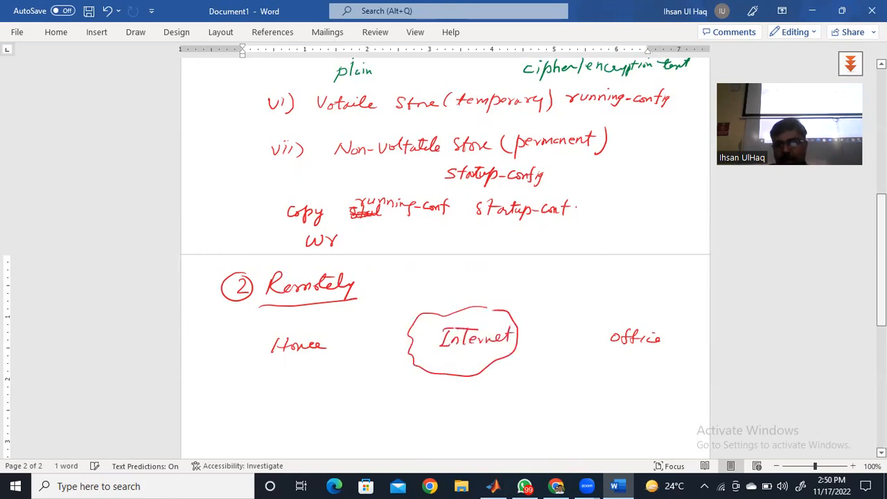
{"action": "mouse_move", "coordinate": [328, 343]}
{"action": "left_mouse_down"}
{"action": "mouse_move", "coordinate": [409, 341]}
{"action": "mouse_move", "coordinate": [399, 347]}
{"action": "left_mouse_up"}
{"action": "mouse_move", "coordinate": [519, 336]}
{"action": "left_mouse_down"}
{"action": "mouse_move", "coordinate": [607, 336]}
{"action": "mouse_move", "coordinate": [593, 339]}
{"action": "mouse_move", "coordinate": [627, 352]}
{"action": "left_mouse_up"}
- Draw four short dashes in a column under "Office" and write "(s" after the Remotely heading
{"action": "left_click_drag", "start_coordinate": [609, 362], "coordinate": [623, 362]}
{"action": "mouse_move", "coordinate": [607, 372]}
{"action": "left_mouse_down"}
{"action": "mouse_move", "coordinate": [623, 371]}
{"action": "mouse_move", "coordinate": [614, 384]}
{"action": "mouse_move", "coordinate": [623, 385]}
{"action": "left_mouse_up"}
{"action": "left_click_drag", "start_coordinate": [380, 270], "coordinate": [379, 290]}
{"action": "left_click_drag", "start_coordinate": [394, 275], "coordinate": [389, 286]}
- Label Home as the "ssh client" and Office as the "ssh server" in the diagram
{"action": "mouse_move", "coordinate": [289, 364]}
{"action": "left_mouse_down"}
{"action": "mouse_move", "coordinate": [280, 372]}
{"action": "mouse_move", "coordinate": [289, 374]}
{"action": "left_mouse_up"}
{"action": "mouse_move", "coordinate": [301, 362]}
{"action": "left_mouse_down"}
{"action": "mouse_move", "coordinate": [301, 373]}
{"action": "mouse_move", "coordinate": [316, 372]}
{"action": "left_mouse_up"}
{"action": "mouse_move", "coordinate": [330, 359]}
{"action": "left_mouse_down"}
{"action": "mouse_move", "coordinate": [332, 370]}
{"action": "mouse_move", "coordinate": [348, 370]}
{"action": "left_mouse_up"}
{"action": "left_click_drag", "start_coordinate": [341, 362], "coordinate": [351, 361]}
{"action": "mouse_move", "coordinate": [638, 349]}
{"action": "left_mouse_down"}
{"action": "mouse_move", "coordinate": [632, 357]}
{"action": "mouse_move", "coordinate": [647, 358]}
{"action": "left_mouse_up"}
{"action": "left_click_drag", "start_coordinate": [647, 353], "coordinate": [653, 357]}
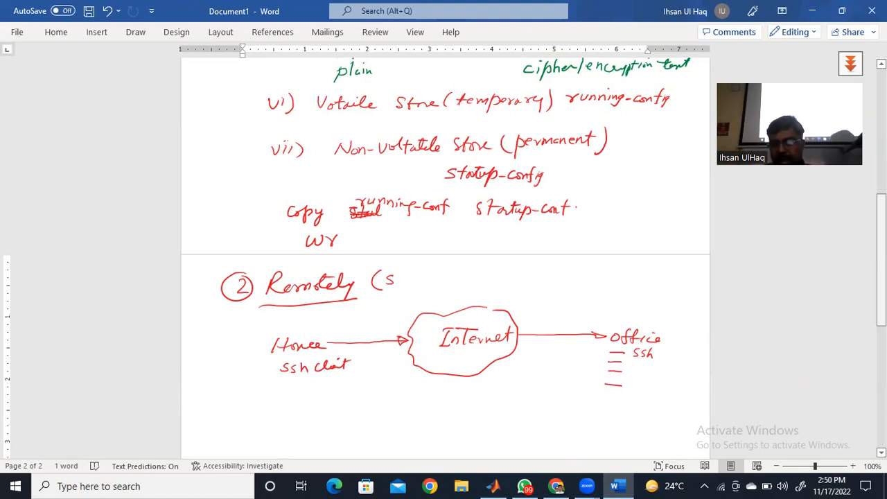
{"action": "mouse_move", "coordinate": [665, 351]}
{"action": "left_mouse_down"}
{"action": "mouse_move", "coordinate": [659, 357]}
{"action": "mouse_move", "coordinate": [689, 354]}
{"action": "left_mouse_up"}
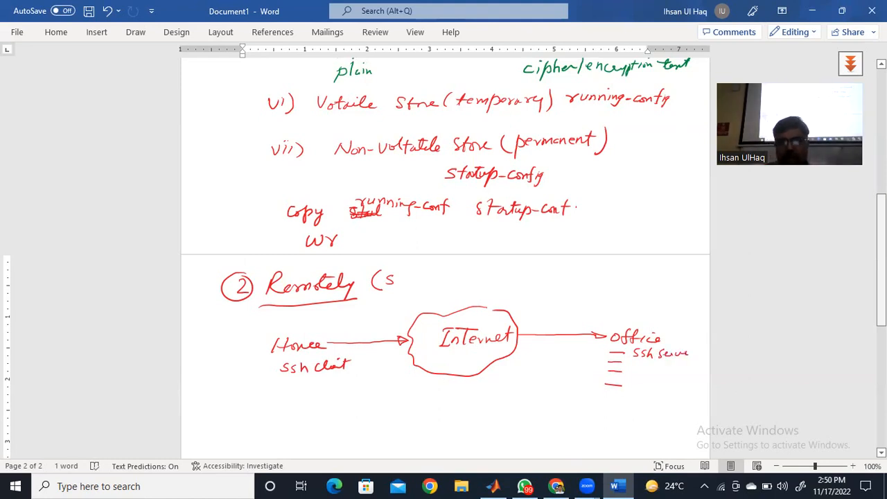
- With the green pen, underline both ssh labels and draw three short lines above "Home"
{"action": "left_click", "coordinate": [97, 32]}
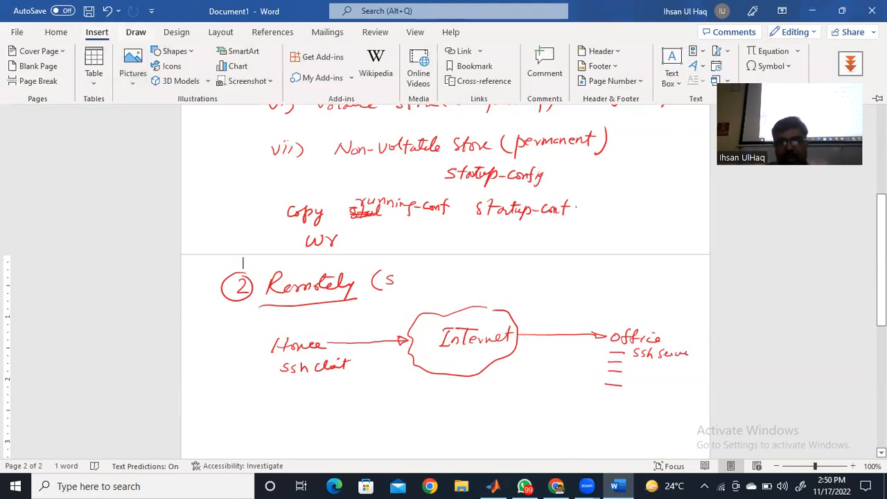
{"action": "left_click", "coordinate": [135, 32]}
{"action": "left_click", "coordinate": [147, 73]}
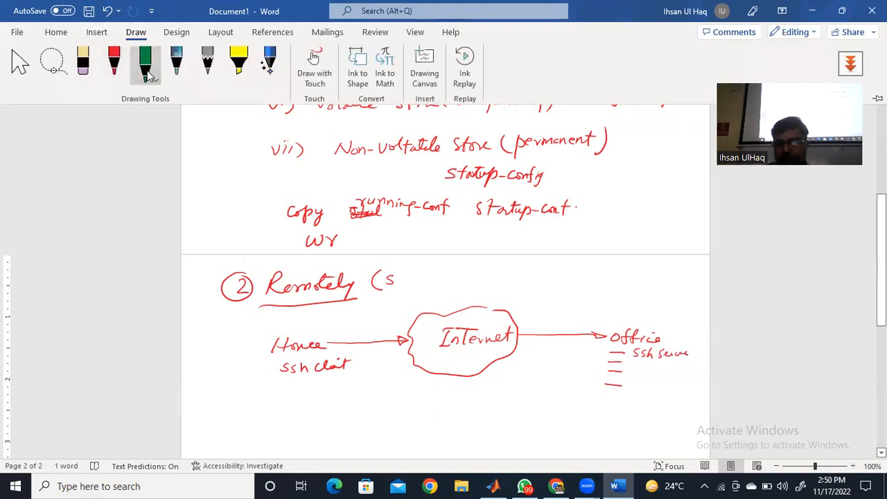
{"action": "left_click_drag", "start_coordinate": [291, 381], "coordinate": [338, 378]}
{"action": "left_click_drag", "start_coordinate": [643, 363], "coordinate": [686, 361]}
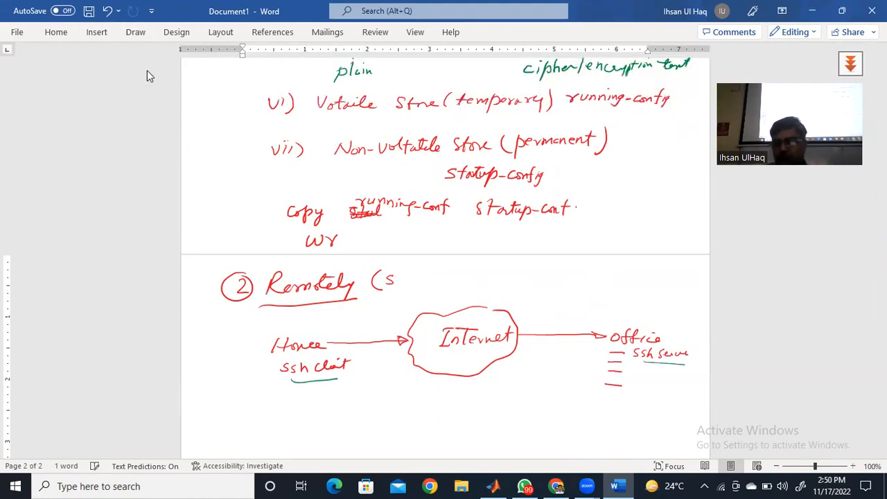
{"action": "left_click_drag", "start_coordinate": [281, 323], "coordinate": [295, 330]}
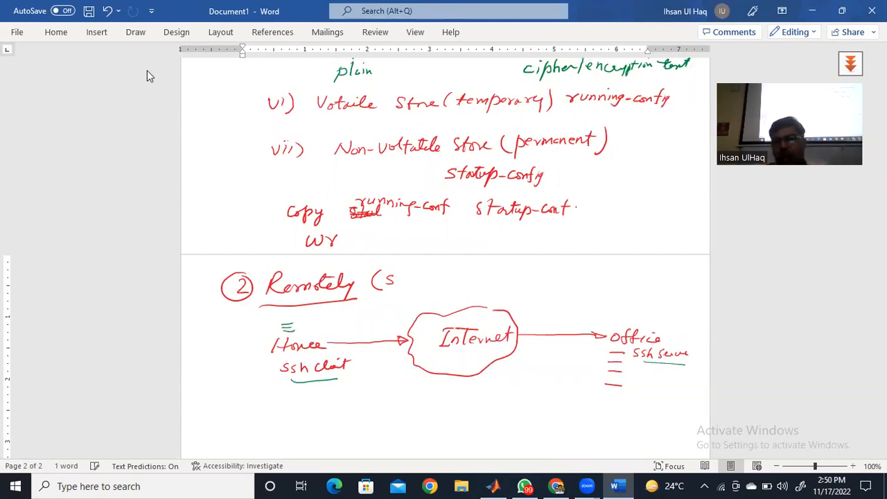
- Above "Office", handwrite the device abbreviations FW, Rout, SW, IDS, IPS, ESA and WSA in green
{"action": "mouse_move", "coordinate": [627, 292]}
{"action": "left_mouse_down"}
{"action": "mouse_move", "coordinate": [621, 301]}
{"action": "mouse_move", "coordinate": [643, 294]}
{"action": "mouse_move", "coordinate": [631, 316]}
{"action": "mouse_move", "coordinate": [653, 308]}
{"action": "mouse_move", "coordinate": [632, 326]}
{"action": "left_mouse_up"}
{"action": "left_click_drag", "start_coordinate": [635, 320], "coordinate": [649, 324]}
{"action": "left_click_drag", "start_coordinate": [621, 278], "coordinate": [623, 289]}
{"action": "mouse_move", "coordinate": [626, 278]}
{"action": "left_mouse_down"}
{"action": "mouse_move", "coordinate": [628, 288]}
{"action": "mouse_move", "coordinate": [640, 287]}
{"action": "left_mouse_up"}
{"action": "mouse_move", "coordinate": [622, 267]}
{"action": "left_mouse_down"}
{"action": "mouse_move", "coordinate": [640, 274]}
{"action": "mouse_move", "coordinate": [620, 260]}
{"action": "mouse_move", "coordinate": [625, 249]}
{"action": "mouse_move", "coordinate": [660, 275]}
{"action": "mouse_move", "coordinate": [692, 277]}
{"action": "left_mouse_up"}
{"action": "mouse_move", "coordinate": [679, 275]}
{"action": "left_mouse_down"}
{"action": "mouse_move", "coordinate": [693, 273]}
{"action": "mouse_move", "coordinate": [681, 301]}
{"action": "mouse_move", "coordinate": [697, 300]}
{"action": "left_mouse_up"}
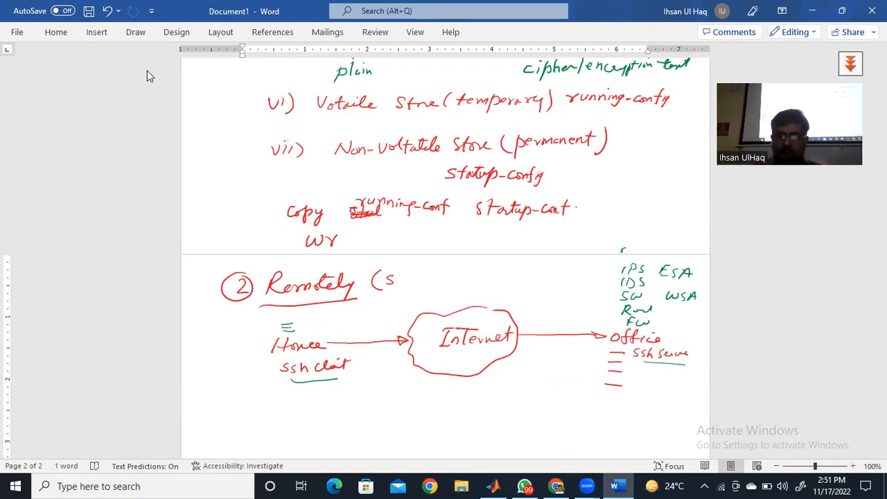
- Complete the bracket after the Remotely heading as "(ssh/Telnet)"
{"action": "left_click_drag", "start_coordinate": [398, 276], "coordinate": [422, 288]}
{"action": "mouse_move", "coordinate": [435, 273]}
{"action": "left_mouse_down"}
{"action": "mouse_move", "coordinate": [434, 284]}
{"action": "mouse_move", "coordinate": [442, 271]}
{"action": "left_mouse_up"}
{"action": "left_click_drag", "start_coordinate": [438, 280], "coordinate": [467, 284]}
{"action": "left_click_drag", "start_coordinate": [474, 280], "coordinate": [486, 275]}
{"action": "left_click_drag", "start_coordinate": [488, 264], "coordinate": [489, 289]}
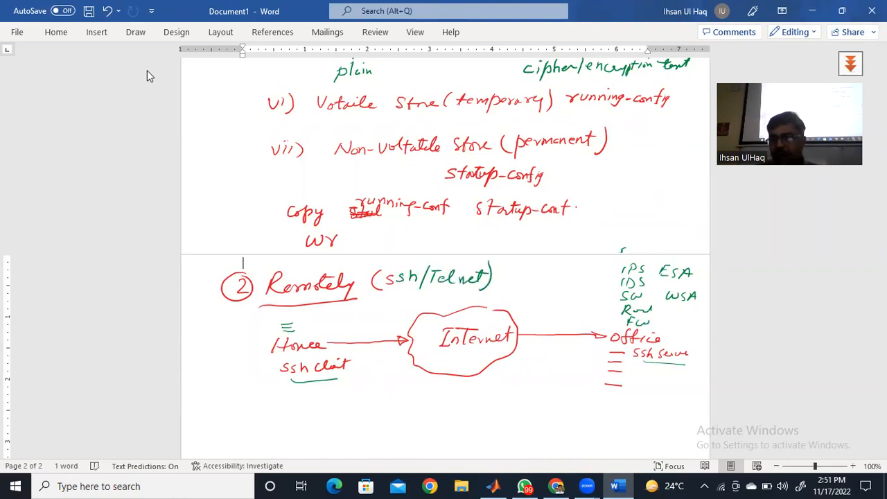
- Draw small upward arrows pointing at the ssh client and ssh server labels
{"action": "mouse_move", "coordinate": [332, 371]}
{"action": "left_mouse_down"}
{"action": "mouse_move", "coordinate": [331, 393]}
{"action": "mouse_move", "coordinate": [334, 370]}
{"action": "left_mouse_up"}
{"action": "left_click_drag", "start_coordinate": [333, 370], "coordinate": [337, 380]}
{"action": "mouse_move", "coordinate": [668, 365]}
{"action": "left_mouse_down"}
{"action": "mouse_move", "coordinate": [667, 381]}
{"action": "mouse_move", "coordinate": [667, 364]}
{"action": "mouse_move", "coordinate": [673, 373]}
{"action": "left_mouse_up"}
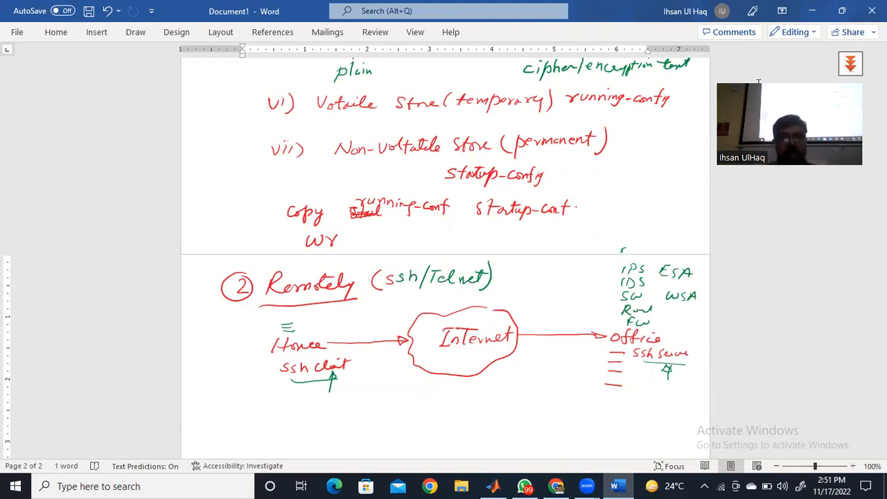
- Below the network diagram, handwrite the underlined heading "Task" with an item marker "i)" beneath it
{"action": "left_click_drag", "start_coordinate": [881, 217], "coordinate": [881, 93]}
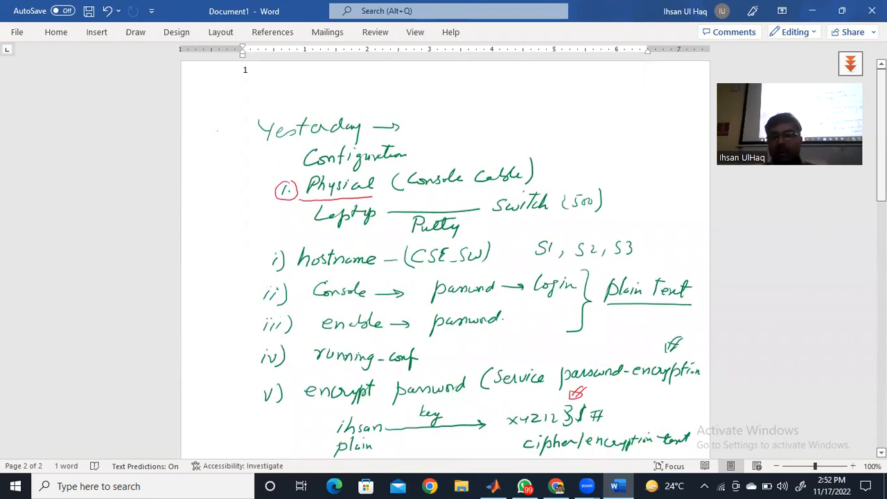
{"action": "scroll", "coordinate": [444, 257], "scroll_direction": "down", "scroll_amount": 7}
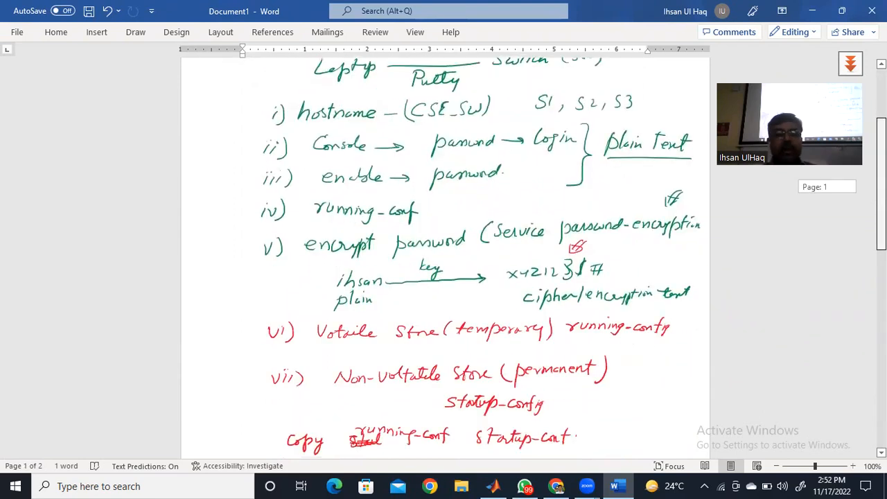
{"action": "scroll", "coordinate": [444, 257], "scroll_direction": "down", "scroll_amount": 5}
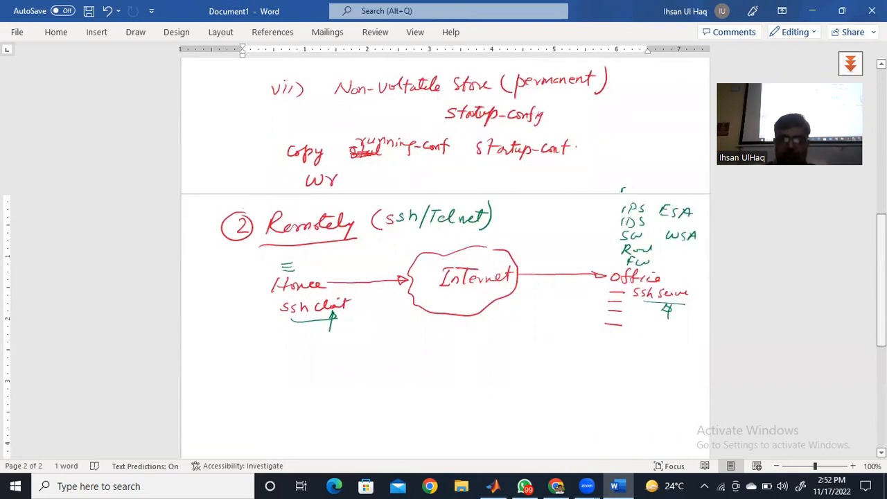
{"action": "left_click_drag", "start_coordinate": [246, 361], "coordinate": [253, 374]}
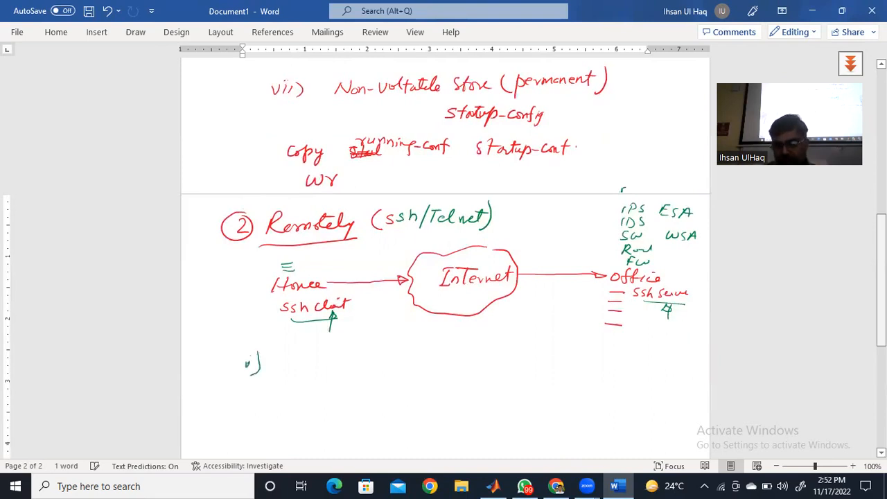
{"action": "mouse_move", "coordinate": [224, 328]}
{"action": "left_mouse_down"}
{"action": "mouse_move", "coordinate": [231, 341]}
{"action": "mouse_move", "coordinate": [265, 340]}
{"action": "left_mouse_up"}
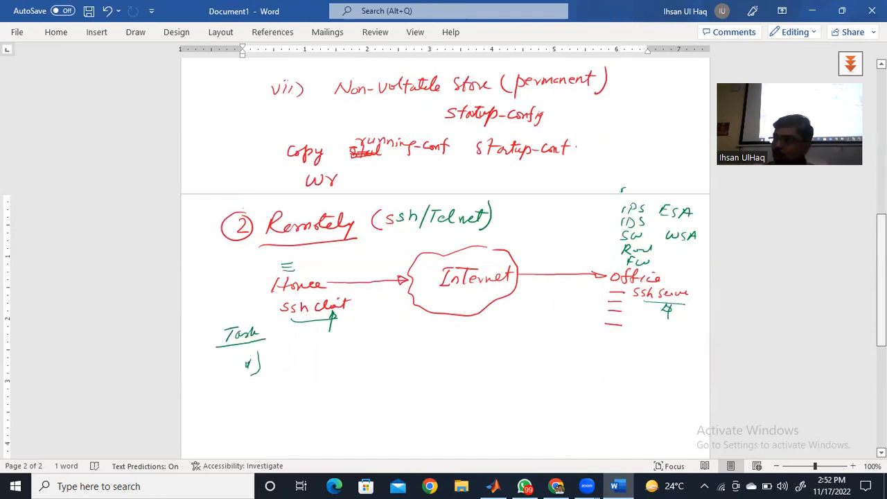
- In the first task item, handwrite "enable → encrypted" and, on the line below, "enable → uncrypted"
{"action": "left_click_drag", "start_coordinate": [280, 360], "coordinate": [299, 362]}
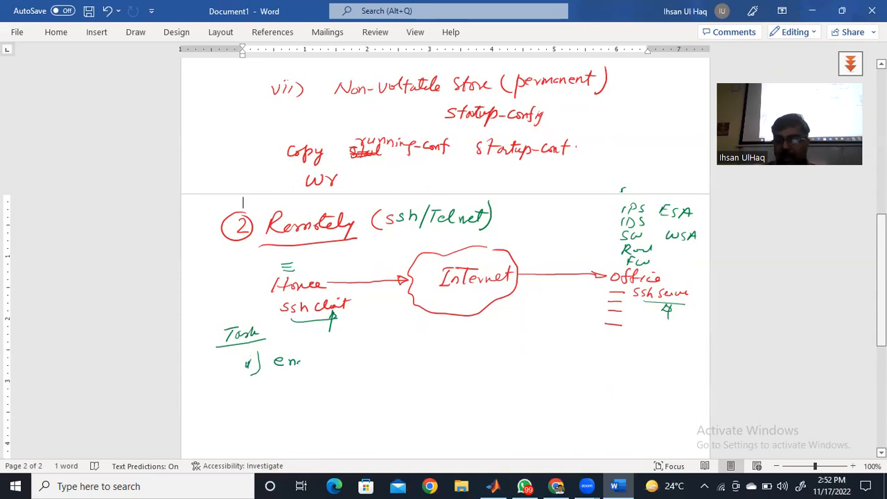
{"action": "mouse_move", "coordinate": [294, 362]}
{"action": "left_mouse_down"}
{"action": "mouse_move", "coordinate": [416, 360]}
{"action": "mouse_move", "coordinate": [424, 372]}
{"action": "mouse_move", "coordinate": [455, 352]}
{"action": "mouse_move", "coordinate": [434, 356]}
{"action": "left_mouse_up"}
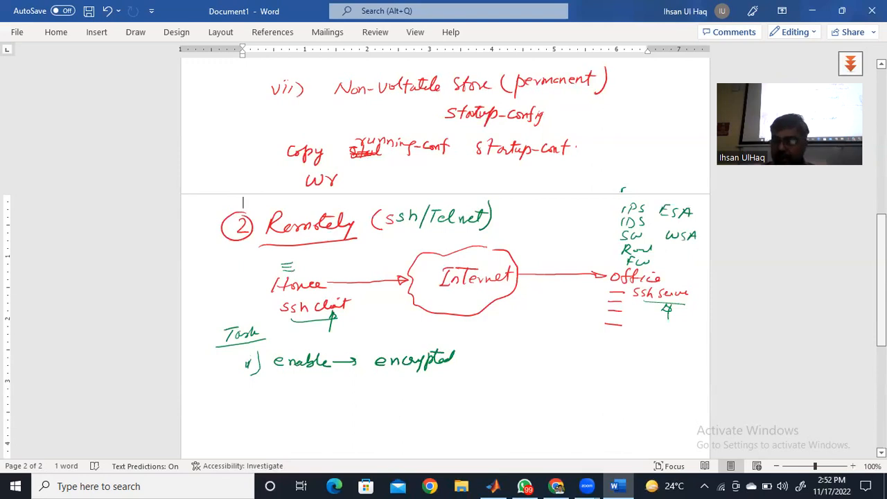
{"action": "left_click_drag", "start_coordinate": [286, 386], "coordinate": [460, 381]}
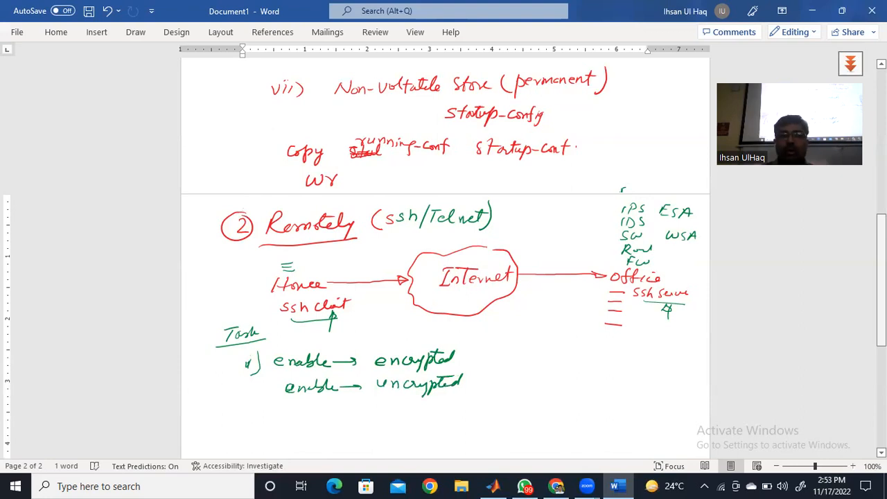
- With a gold pen, box the word "encrypted" in the first task item and put a cross beside "uncrypted"
{"action": "left_click", "coordinate": [136, 32]}
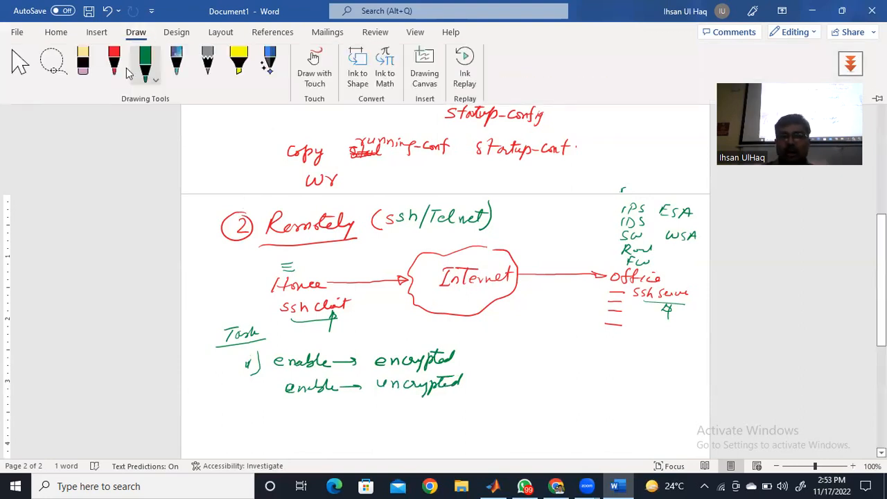
{"action": "left_click", "coordinate": [146, 68]}
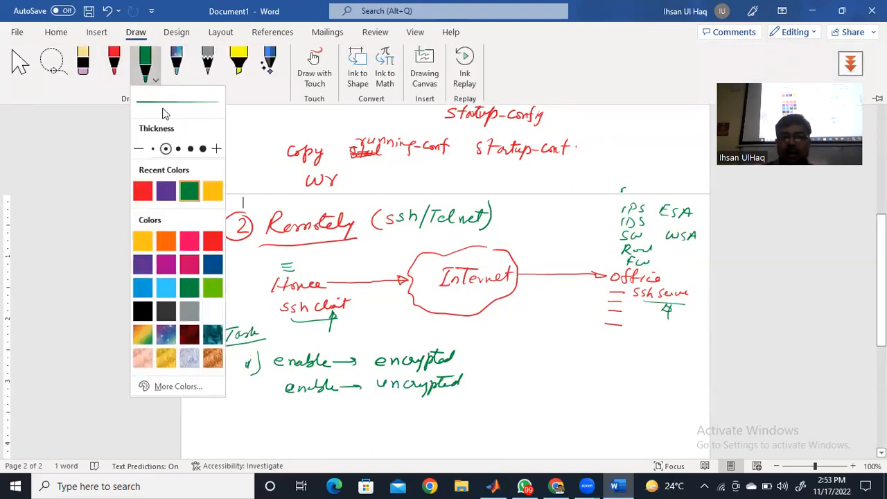
{"action": "left_click", "coordinate": [213, 194]}
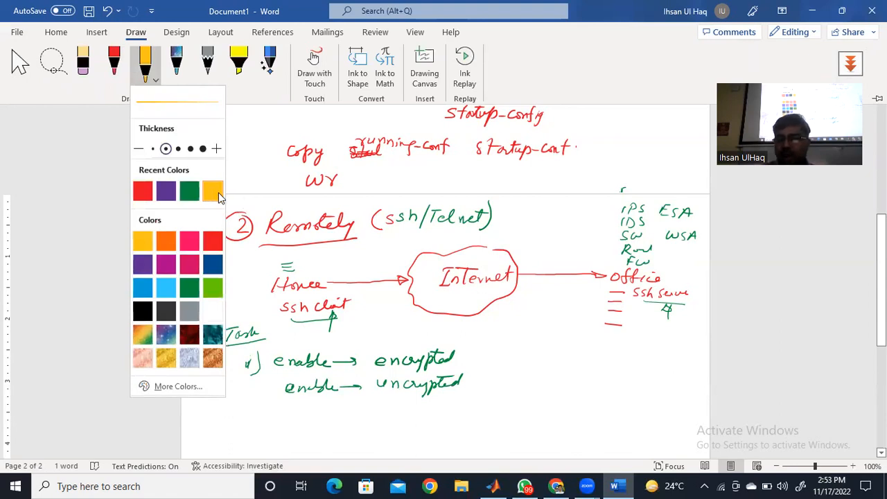
{"action": "mouse_move", "coordinate": [374, 349]}
{"action": "left_mouse_down"}
{"action": "mouse_move", "coordinate": [372, 372]}
{"action": "mouse_move", "coordinate": [448, 369]}
{"action": "mouse_move", "coordinate": [456, 344]}
{"action": "mouse_move", "coordinate": [377, 351]}
{"action": "left_mouse_up"}
{"action": "mouse_move", "coordinate": [472, 374]}
{"action": "left_mouse_down"}
{"action": "mouse_move", "coordinate": [493, 388]}
{"action": "mouse_move", "coordinate": [474, 390]}
{"action": "left_mouse_up"}
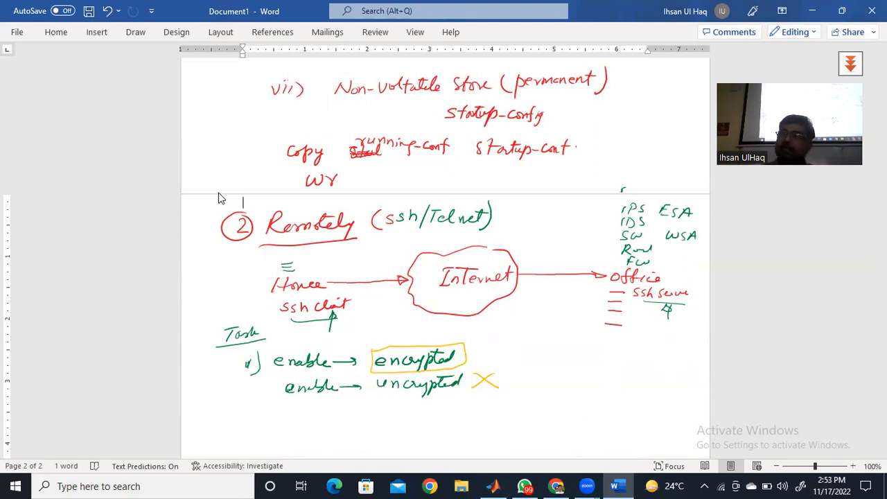
- Handwrite the second task item in gold as "ii) Banner (MOTD)"
{"action": "left_click_drag", "start_coordinate": [243, 428], "coordinate": [251, 443]}
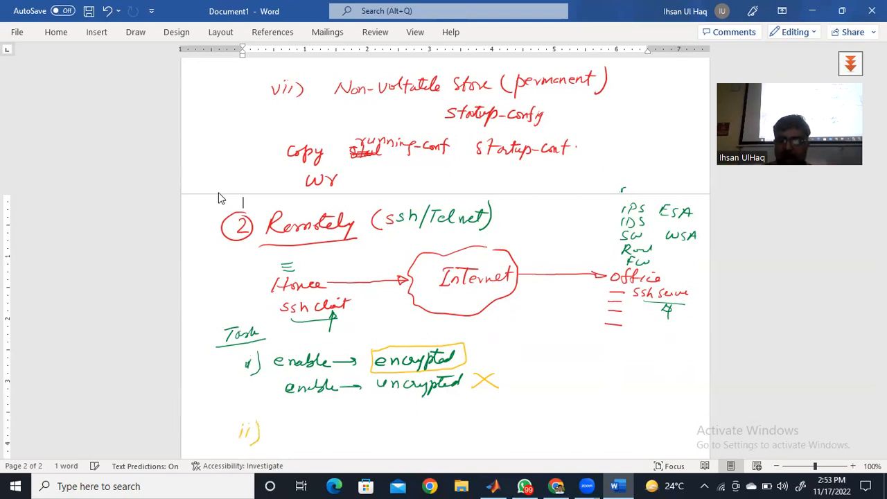
{"action": "left_click_drag", "start_coordinate": [290, 423], "coordinate": [290, 436]}
{"action": "mouse_move", "coordinate": [292, 419]}
{"action": "left_mouse_down"}
{"action": "mouse_move", "coordinate": [303, 420]}
{"action": "mouse_move", "coordinate": [294, 436]}
{"action": "mouse_move", "coordinate": [360, 426]}
{"action": "left_mouse_up"}
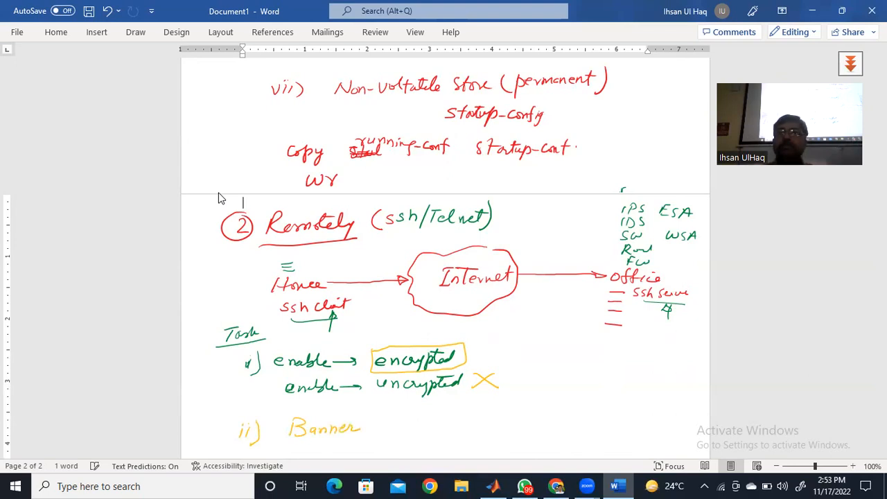
{"action": "left_click_drag", "start_coordinate": [376, 417], "coordinate": [371, 434]}
{"action": "mouse_move", "coordinate": [385, 431]}
{"action": "left_mouse_down"}
{"action": "mouse_move", "coordinate": [389, 423]}
{"action": "mouse_move", "coordinate": [423, 428]}
{"action": "left_mouse_up"}
{"action": "mouse_move", "coordinate": [418, 416]}
{"action": "left_mouse_down"}
{"action": "mouse_move", "coordinate": [431, 416]}
{"action": "mouse_move", "coordinate": [432, 430]}
{"action": "left_mouse_up"}
{"action": "mouse_move", "coordinate": [429, 416]}
{"action": "left_mouse_down"}
{"action": "mouse_move", "coordinate": [440, 421]}
{"action": "mouse_move", "coordinate": [429, 428]}
{"action": "left_mouse_up"}
{"action": "left_click_drag", "start_coordinate": [448, 409], "coordinate": [443, 434]}
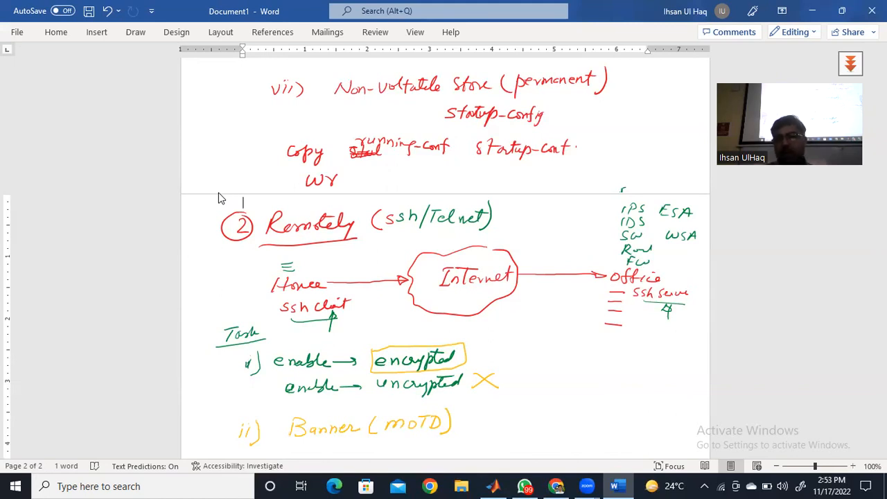
- Below the Banner item, handwrite the third task item in green as "iii) SW VLAN"
{"action": "left_click_drag", "start_coordinate": [881, 282], "coordinate": [881, 316]}
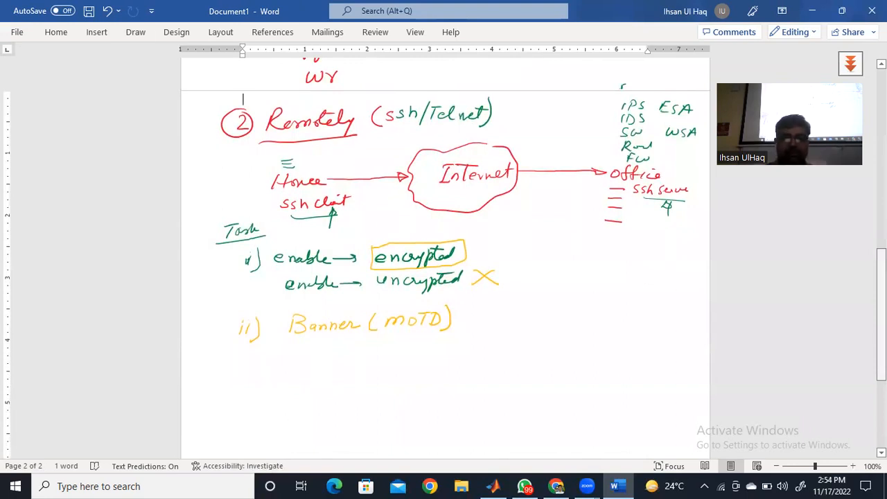
{"action": "left_click", "coordinate": [136, 32]}
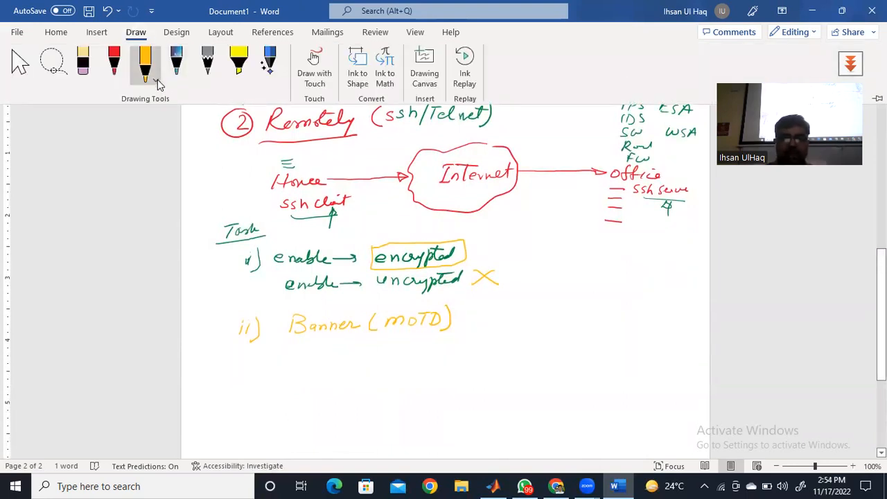
{"action": "left_click", "coordinate": [156, 81]}
{"action": "left_click", "coordinate": [212, 188]}
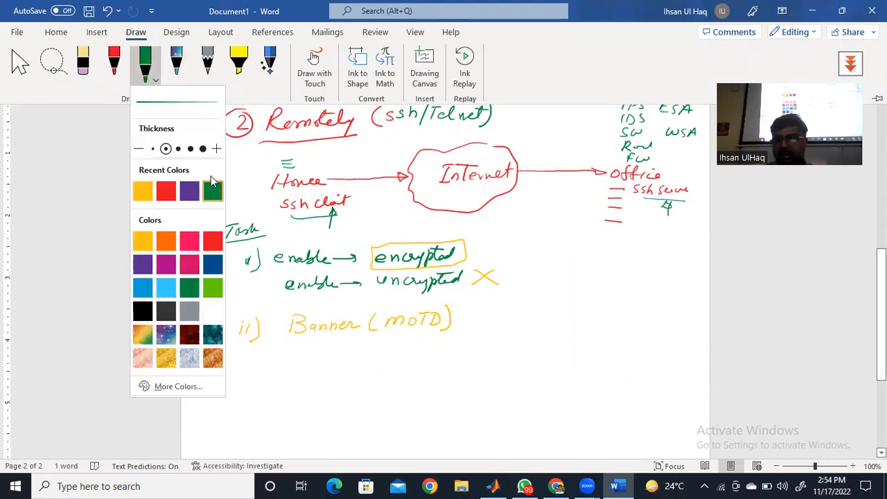
{"action": "mouse_move", "coordinate": [249, 365]}
{"action": "left_mouse_down"}
{"action": "mouse_move", "coordinate": [244, 375]}
{"action": "mouse_move", "coordinate": [262, 380]}
{"action": "left_mouse_up"}
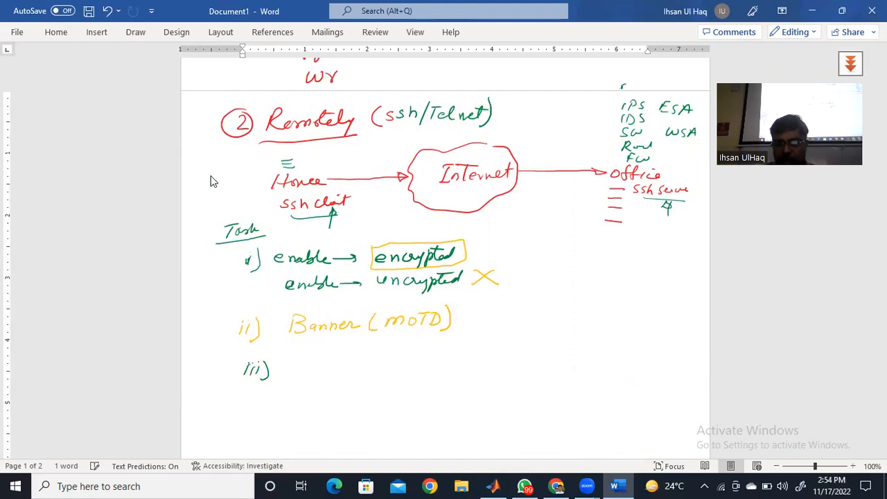
{"action": "left_click_drag", "start_coordinate": [321, 357], "coordinate": [309, 368]}
{"action": "mouse_move", "coordinate": [324, 360]}
{"action": "left_mouse_down"}
{"action": "mouse_move", "coordinate": [328, 370]}
{"action": "mouse_move", "coordinate": [342, 358]}
{"action": "left_mouse_up"}
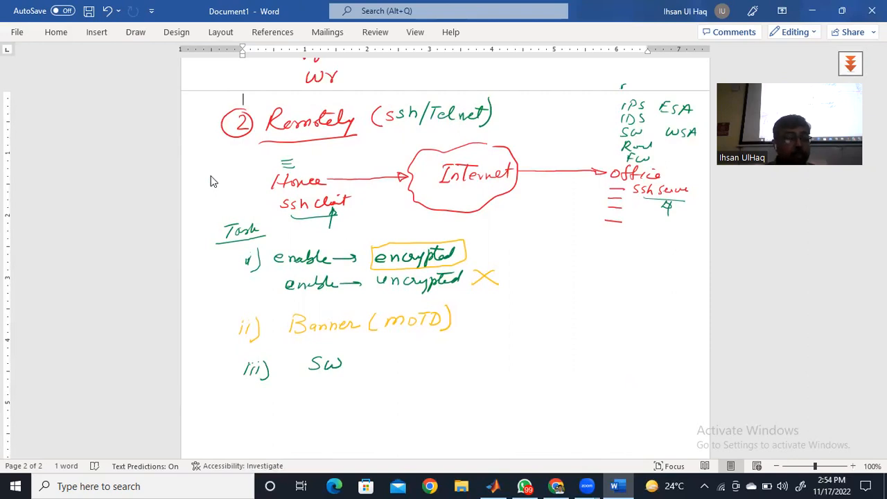
{"action": "mouse_move", "coordinate": [373, 356]}
{"action": "left_mouse_down"}
{"action": "mouse_move", "coordinate": [378, 369]}
{"action": "mouse_move", "coordinate": [386, 357]}
{"action": "mouse_move", "coordinate": [392, 367]}
{"action": "mouse_move", "coordinate": [405, 353]}
{"action": "left_mouse_up"}
{"action": "mouse_move", "coordinate": [405, 353]}
{"action": "left_mouse_down"}
{"action": "mouse_move", "coordinate": [409, 365]}
{"action": "mouse_move", "coordinate": [427, 352]}
{"action": "left_mouse_up"}
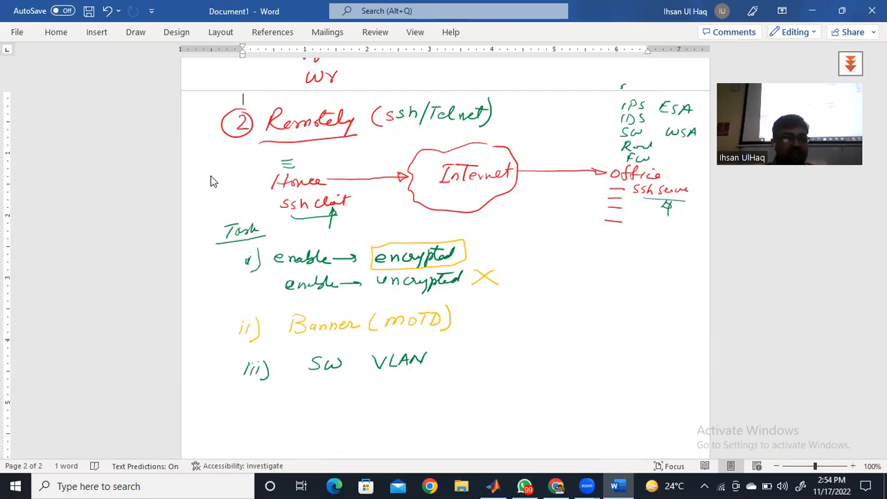
- Beside VLAN in the third item, handwrite "(Virtual LAN" with "VLAN1" on the line below
{"action": "left_click_drag", "start_coordinate": [455, 346], "coordinate": [449, 363]}
{"action": "mouse_move", "coordinate": [465, 345]}
{"action": "left_mouse_down"}
{"action": "mouse_move", "coordinate": [469, 362]}
{"action": "mouse_move", "coordinate": [478, 345]}
{"action": "left_mouse_up"}
{"action": "left_click_drag", "start_coordinate": [481, 354], "coordinate": [497, 362]}
{"action": "mouse_move", "coordinate": [492, 353]}
{"action": "left_mouse_down"}
{"action": "mouse_move", "coordinate": [506, 352]}
{"action": "mouse_move", "coordinate": [508, 361]}
{"action": "left_mouse_up"}
{"action": "left_click_drag", "start_coordinate": [519, 354], "coordinate": [525, 360]}
{"action": "left_click_drag", "start_coordinate": [494, 348], "coordinate": [513, 347]}
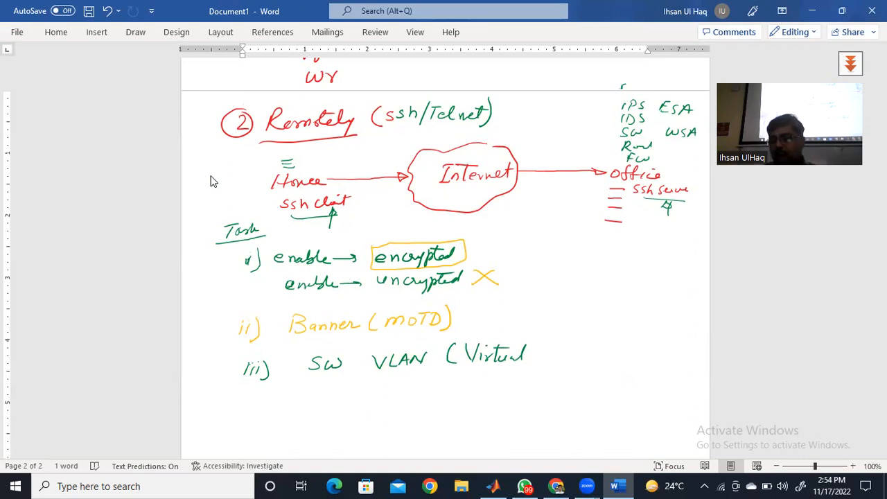
{"action": "mouse_move", "coordinate": [547, 343]}
{"action": "left_mouse_down"}
{"action": "mouse_move", "coordinate": [549, 355]}
{"action": "mouse_move", "coordinate": [563, 345]}
{"action": "mouse_move", "coordinate": [572, 355]}
{"action": "mouse_move", "coordinate": [582, 343]}
{"action": "left_mouse_up"}
{"action": "left_click_drag", "start_coordinate": [459, 380], "coordinate": [476, 391]}
{"action": "mouse_move", "coordinate": [480, 379]}
{"action": "left_mouse_down"}
{"action": "mouse_move", "coordinate": [482, 391]}
{"action": "mouse_move", "coordinate": [507, 378]}
{"action": "mouse_move", "coordinate": [517, 388]}
{"action": "left_mouse_up"}
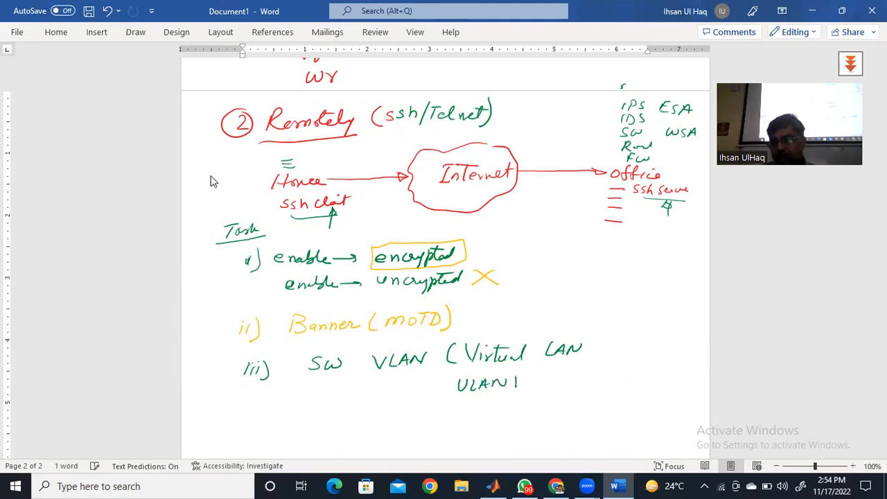
- Handwrite the VLAN numbers "1002, 1003, 1004" beside VLAN1, with "1005" beneath them
{"action": "mouse_move", "coordinate": [573, 372]}
{"action": "left_mouse_down"}
{"action": "mouse_move", "coordinate": [574, 382]}
{"action": "mouse_move", "coordinate": [590, 376]}
{"action": "left_mouse_up"}
{"action": "left_click_drag", "start_coordinate": [601, 373], "coordinate": [610, 383]}
{"action": "left_click_drag", "start_coordinate": [621, 373], "coordinate": [646, 381]}
{"action": "left_click_drag", "start_coordinate": [652, 379], "coordinate": [651, 384]}
{"action": "left_click_drag", "start_coordinate": [660, 373], "coordinate": [664, 379]}
{"action": "left_click_drag", "start_coordinate": [672, 373], "coordinate": [684, 380]}
{"action": "mouse_move", "coordinate": [598, 394]}
{"action": "left_mouse_down"}
{"action": "mouse_move", "coordinate": [598, 405]}
{"action": "mouse_move", "coordinate": [608, 403]}
{"action": "left_mouse_up"}
{"action": "left_click_drag", "start_coordinate": [615, 398], "coordinate": [621, 402]}
{"action": "left_click_drag", "start_coordinate": [632, 395], "coordinate": [627, 406]}
{"action": "left_click_drag", "start_coordinate": [630, 396], "coordinate": [638, 394]}
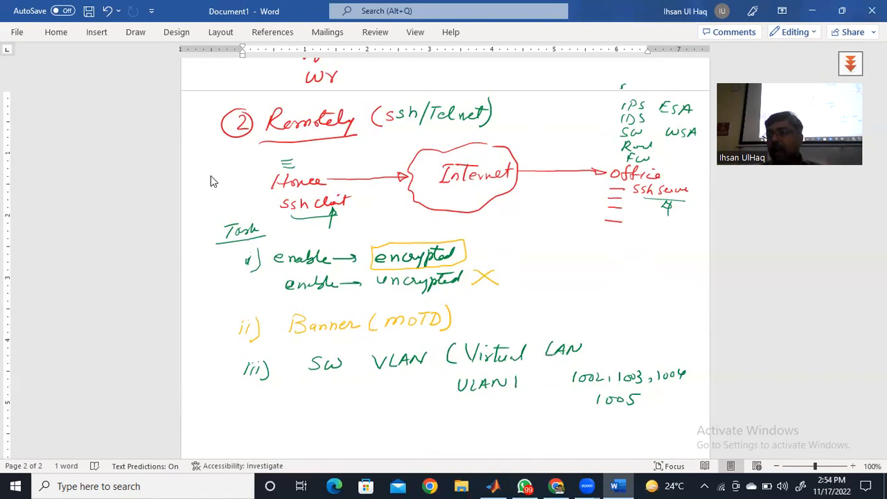
- Annotate the third item with a struck-through mark above the 1002 to 1005 list, a box around VLAN1 and an underline under SW
{"action": "left_click_drag", "start_coordinate": [641, 340], "coordinate": [632, 361]}
{"action": "mouse_move", "coordinate": [651, 340]}
{"action": "left_mouse_down"}
{"action": "mouse_move", "coordinate": [637, 362]}
{"action": "mouse_move", "coordinate": [651, 351]}
{"action": "left_mouse_up"}
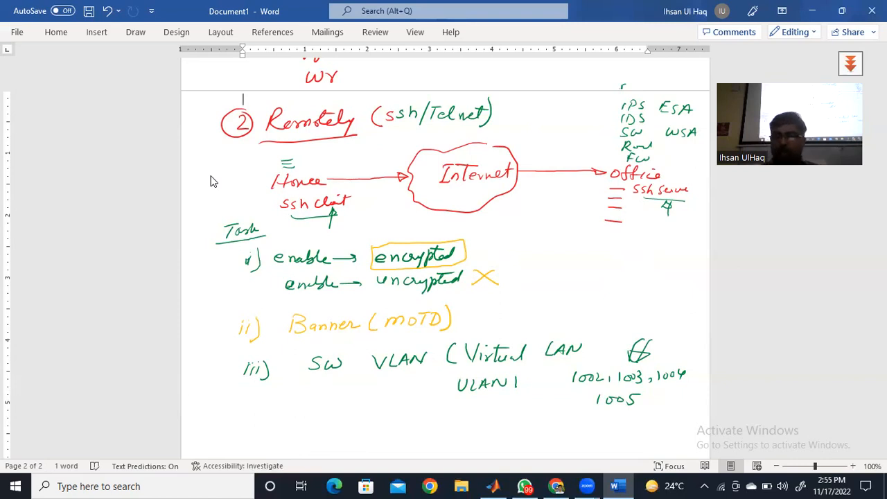
{"action": "mouse_move", "coordinate": [447, 375]}
{"action": "left_mouse_down"}
{"action": "mouse_move", "coordinate": [454, 396]}
{"action": "mouse_move", "coordinate": [516, 398]}
{"action": "mouse_move", "coordinate": [524, 378]}
{"action": "mouse_move", "coordinate": [485, 368]}
{"action": "left_mouse_up"}
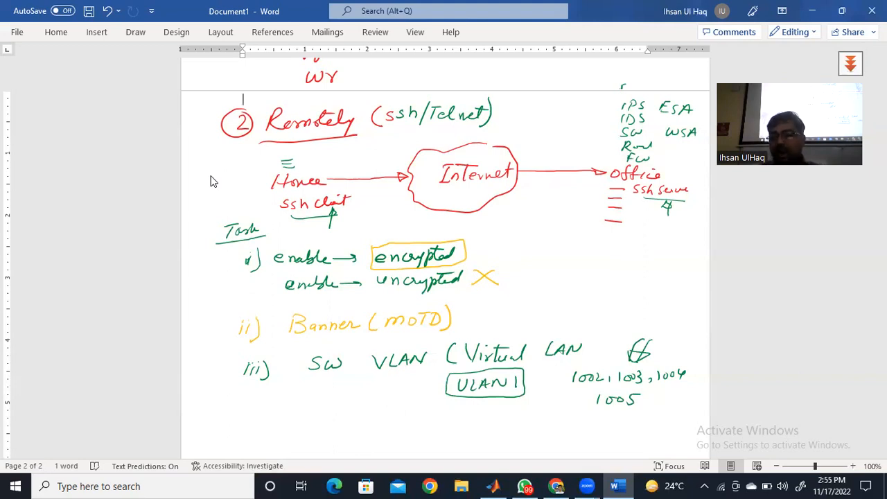
{"action": "left_click_drag", "start_coordinate": [305, 374], "coordinate": [344, 373]}
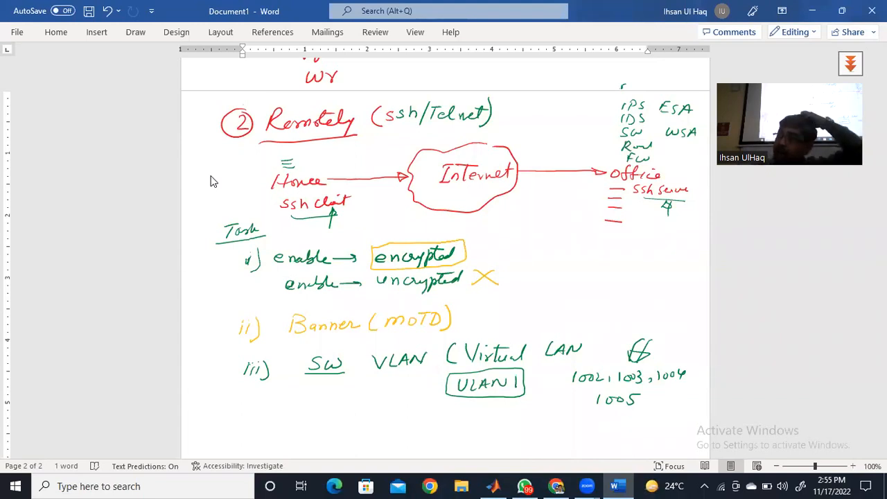
- Below the third item, handwrite "(Access Switch/Layer 2 Switches)" in green
{"action": "left_click_drag", "start_coordinate": [274, 412], "coordinate": [265, 429]}
{"action": "mouse_move", "coordinate": [274, 412]}
{"action": "left_mouse_down"}
{"action": "mouse_move", "coordinate": [277, 429]}
{"action": "mouse_move", "coordinate": [277, 420]}
{"action": "left_mouse_up"}
{"action": "mouse_move", "coordinate": [288, 418]}
{"action": "left_mouse_down"}
{"action": "mouse_move", "coordinate": [289, 425]}
{"action": "mouse_move", "coordinate": [338, 425]}
{"action": "mouse_move", "coordinate": [361, 414]}
{"action": "left_mouse_up"}
{"action": "left_click_drag", "start_coordinate": [365, 415], "coordinate": [372, 421]}
{"action": "left_click_drag", "start_coordinate": [369, 413], "coordinate": [379, 420]}
{"action": "mouse_move", "coordinate": [384, 407]}
{"action": "left_mouse_down"}
{"action": "mouse_move", "coordinate": [390, 434]}
{"action": "mouse_move", "coordinate": [437, 415]}
{"action": "mouse_move", "coordinate": [448, 420]}
{"action": "left_mouse_up"}
{"action": "left_click_drag", "start_coordinate": [448, 417], "coordinate": [470, 421]}
{"action": "left_click_drag", "start_coordinate": [497, 407], "coordinate": [490, 421]}
{"action": "mouse_move", "coordinate": [509, 416]}
{"action": "left_mouse_down"}
{"action": "mouse_move", "coordinate": [502, 420]}
{"action": "mouse_move", "coordinate": [522, 420]}
{"action": "left_mouse_up"}
{"action": "left_click_drag", "start_coordinate": [525, 415], "coordinate": [528, 420]}
{"action": "mouse_move", "coordinate": [540, 414]}
{"action": "left_mouse_down"}
{"action": "mouse_move", "coordinate": [534, 418]}
{"action": "mouse_move", "coordinate": [532, 406]}
{"action": "left_mouse_up"}
{"action": "left_click_drag", "start_coordinate": [542, 406], "coordinate": [552, 420]}
{"action": "left_click_drag", "start_coordinate": [560, 400], "coordinate": [559, 432]}
{"action": "left_click_drag", "start_coordinate": [266, 406], "coordinate": [265, 433]}
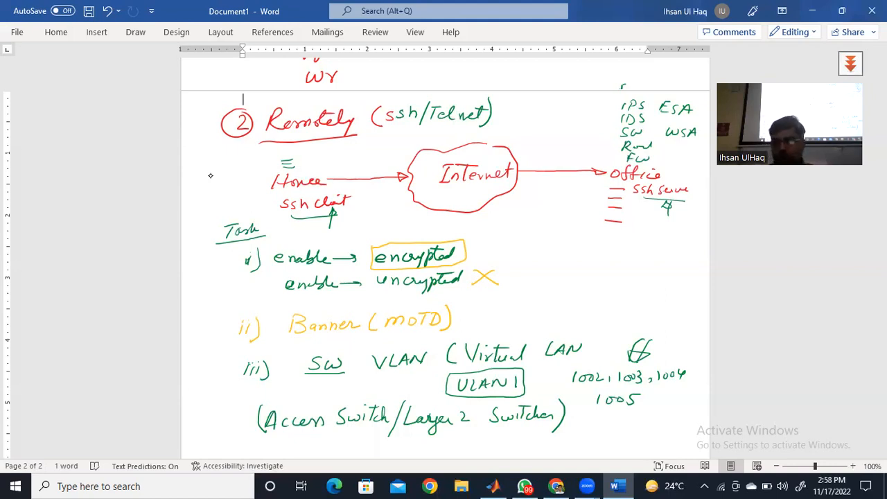
- Draw a tall rectangle below the office end of the network diagram and mark off its top row as "App"
{"action": "left_click_drag", "start_coordinate": [561, 231], "coordinate": [553, 302]}
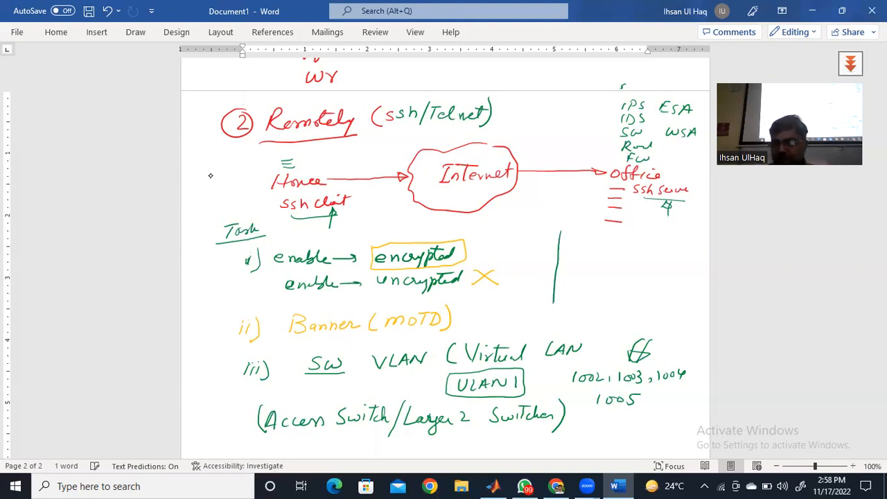
{"action": "mouse_move", "coordinate": [561, 228]}
{"action": "left_mouse_down"}
{"action": "mouse_move", "coordinate": [623, 227]}
{"action": "mouse_move", "coordinate": [626, 296]}
{"action": "mouse_move", "coordinate": [615, 318]}
{"action": "mouse_move", "coordinate": [554, 316]}
{"action": "mouse_move", "coordinate": [554, 300]}
{"action": "left_mouse_up"}
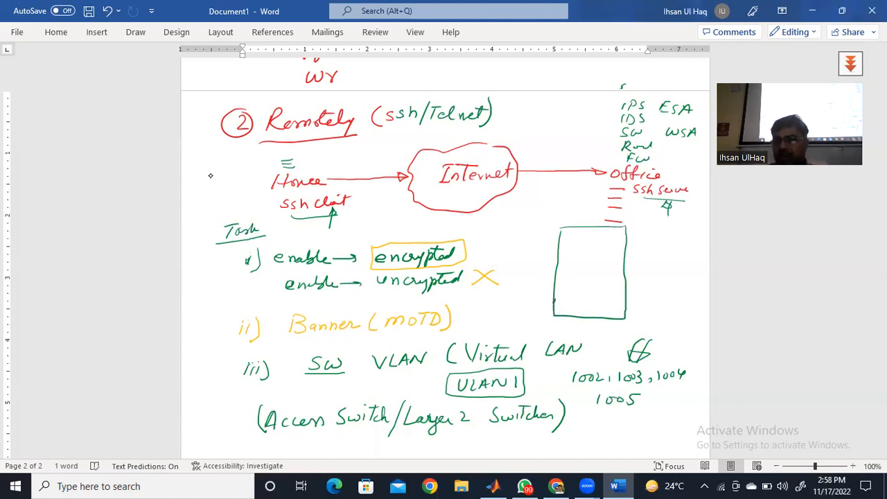
{"action": "mouse_move", "coordinate": [558, 246]}
{"action": "left_mouse_down"}
{"action": "mouse_move", "coordinate": [627, 247]}
{"action": "mouse_move", "coordinate": [587, 234]}
{"action": "mouse_move", "coordinate": [590, 245]}
{"action": "mouse_move", "coordinate": [599, 236]}
{"action": "left_mouse_up"}
{"action": "mouse_move", "coordinate": [604, 233]}
{"action": "left_mouse_down"}
{"action": "mouse_move", "coordinate": [602, 244]}
{"action": "mouse_move", "coordinate": [610, 241]}
{"action": "left_mouse_up"}
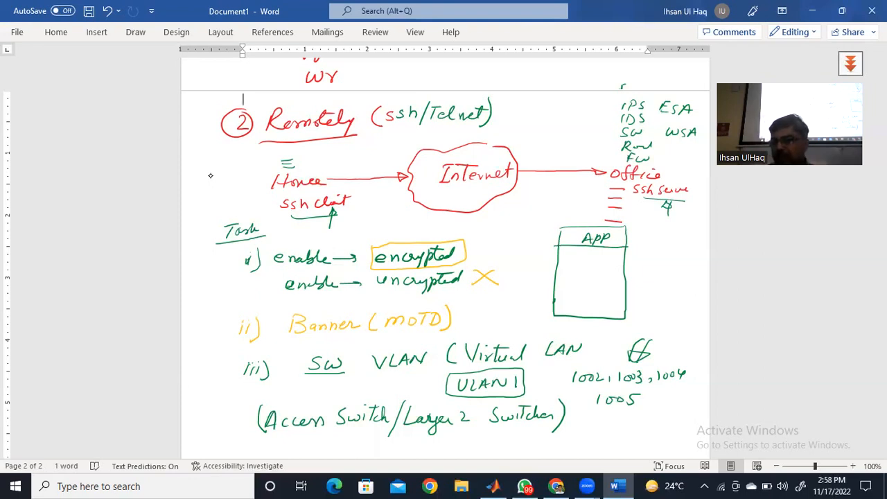
- Divide the rest of the layer stack into rows, labelling the ones below App "Tran", "Net" and "DL"
{"action": "left_click_drag", "start_coordinate": [554, 265], "coordinate": [626, 266]}
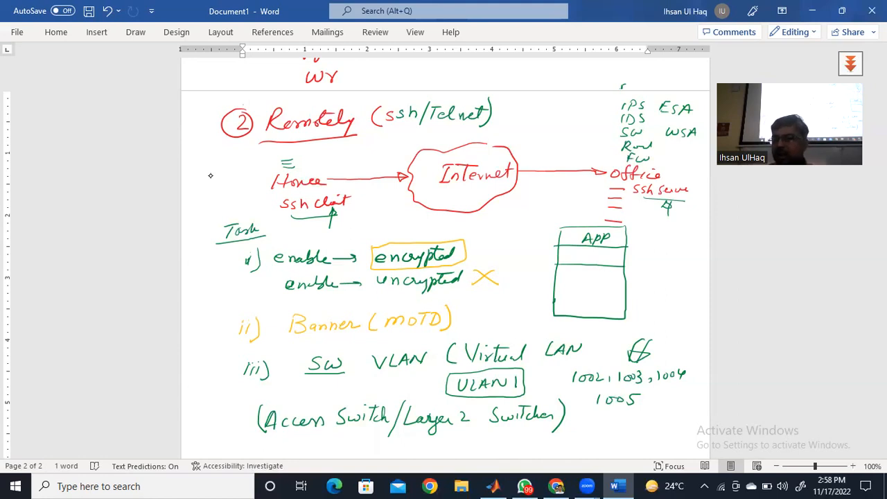
{"action": "left_click_drag", "start_coordinate": [585, 250], "coordinate": [597, 249]}
{"action": "mouse_move", "coordinate": [592, 256]}
{"action": "left_mouse_down"}
{"action": "mouse_move", "coordinate": [592, 264]}
{"action": "mouse_move", "coordinate": [610, 263]}
{"action": "left_mouse_up"}
{"action": "mouse_move", "coordinate": [550, 283]}
{"action": "left_mouse_down"}
{"action": "mouse_move", "coordinate": [626, 285]}
{"action": "mouse_move", "coordinate": [593, 276]}
{"action": "mouse_move", "coordinate": [614, 275]}
{"action": "left_mouse_up"}
{"action": "left_click_drag", "start_coordinate": [554, 303], "coordinate": [628, 305]}
{"action": "left_click_drag", "start_coordinate": [575, 292], "coordinate": [596, 301]}
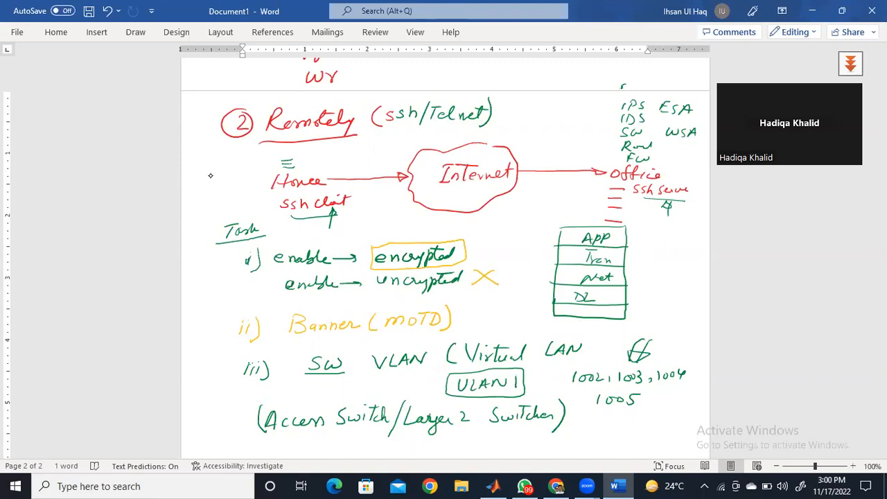
- Draw an arrow pointing at the DL row and number the stack's layers 1 to 5 from bottom to top
{"action": "mouse_move", "coordinate": [631, 293]}
{"action": "left_mouse_down"}
{"action": "mouse_move", "coordinate": [652, 292]}
{"action": "mouse_move", "coordinate": [627, 294]}
{"action": "mouse_move", "coordinate": [639, 300]}
{"action": "left_mouse_up"}
{"action": "mouse_move", "coordinate": [537, 289]}
{"action": "left_mouse_down"}
{"action": "mouse_move", "coordinate": [546, 297]}
{"action": "mouse_move", "coordinate": [549, 241]}
{"action": "left_mouse_up"}
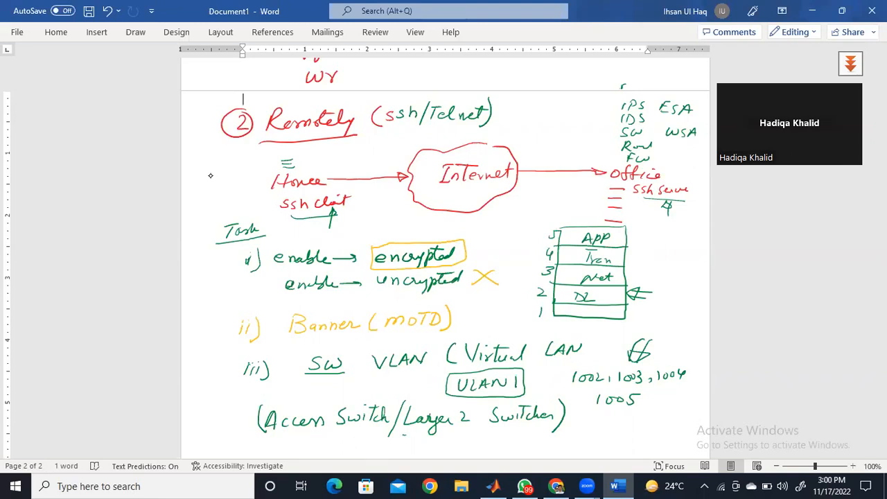
- In red, circle the DL label and mark the Net row with a tick and an arrow coming from "IP"
{"action": "left_click", "coordinate": [136, 31]}
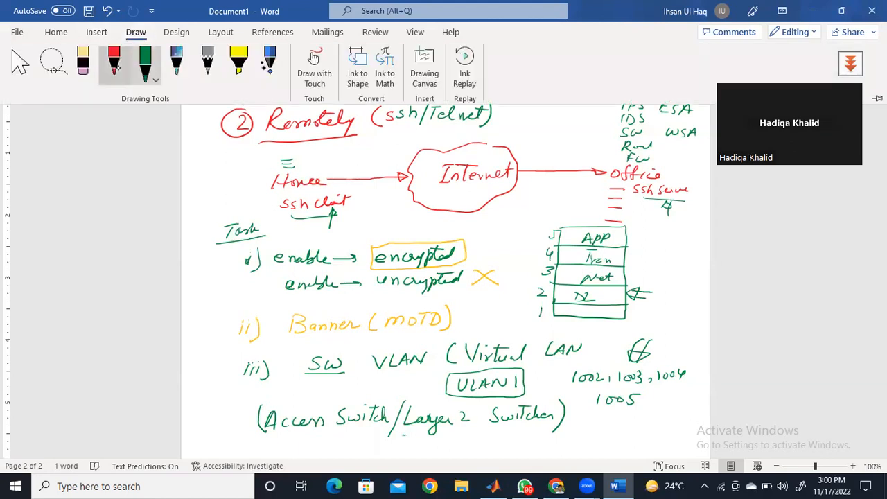
{"action": "left_click", "coordinate": [114, 64]}
{"action": "mouse_move", "coordinate": [599, 290]}
{"action": "left_mouse_down"}
{"action": "mouse_move", "coordinate": [576, 289]}
{"action": "mouse_move", "coordinate": [569, 300]}
{"action": "mouse_move", "coordinate": [593, 306]}
{"action": "mouse_move", "coordinate": [605, 293]}
{"action": "left_mouse_up"}
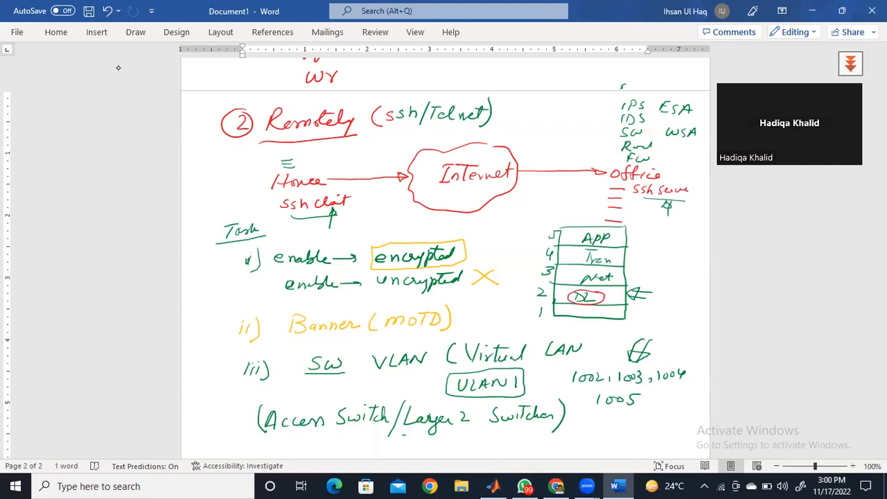
{"action": "left_click_drag", "start_coordinate": [615, 274], "coordinate": [649, 278]}
{"action": "left_click_drag", "start_coordinate": [652, 269], "coordinate": [652, 275]}
{"action": "left_click_drag", "start_coordinate": [566, 272], "coordinate": [581, 269]}
- Underline "ssh" and "Telnet" in red in the Remotely heading
{"action": "left_click_drag", "start_coordinate": [385, 126], "coordinate": [474, 133]}
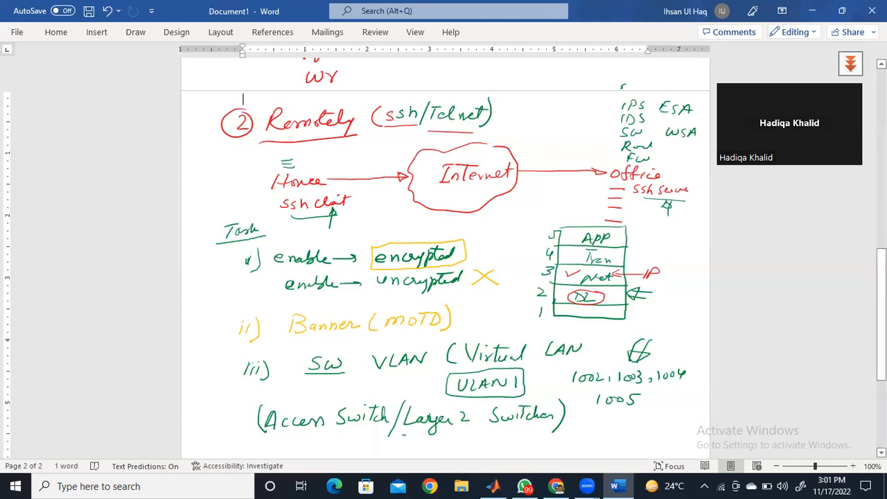
- Underline VLAN in the third item in red and handwrite "VLAN ← IP (4 or 6)" below the access switch line
{"action": "scroll", "coordinate": [443, 257], "scroll_direction": "down", "scroll_amount": 2}
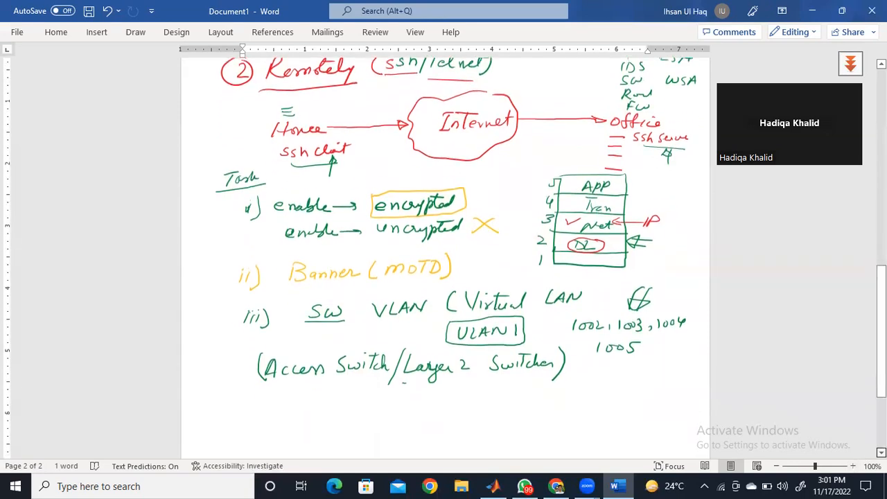
{"action": "scroll", "coordinate": [444, 257], "scroll_direction": "down", "scroll_amount": 1}
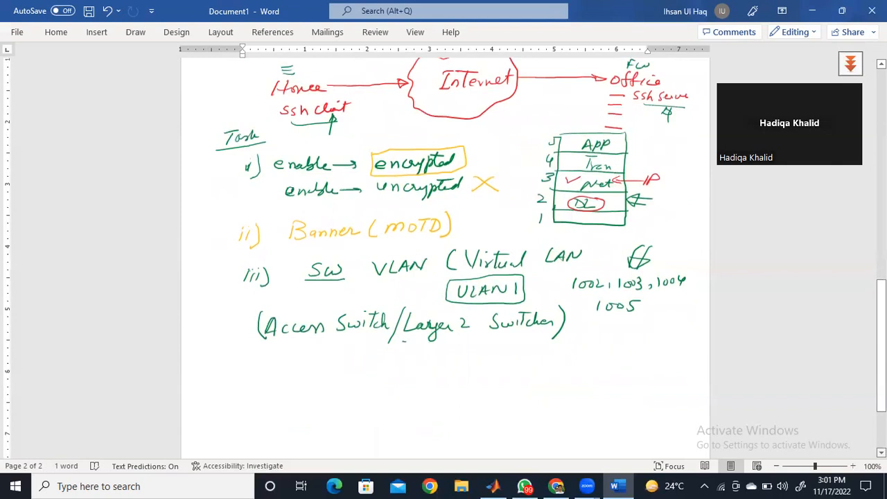
{"action": "mouse_move", "coordinate": [354, 355]}
{"action": "left_mouse_down"}
{"action": "mouse_move", "coordinate": [360, 369]}
{"action": "mouse_move", "coordinate": [365, 353]}
{"action": "left_mouse_up"}
{"action": "left_click_drag", "start_coordinate": [368, 280], "coordinate": [427, 278]}
{"action": "left_click_drag", "start_coordinate": [378, 368], "coordinate": [388, 362]}
{"action": "mouse_move", "coordinate": [394, 363]}
{"action": "left_mouse_down"}
{"action": "mouse_move", "coordinate": [407, 352]}
{"action": "mouse_move", "coordinate": [455, 361]}
{"action": "mouse_move", "coordinate": [432, 366]}
{"action": "left_mouse_up"}
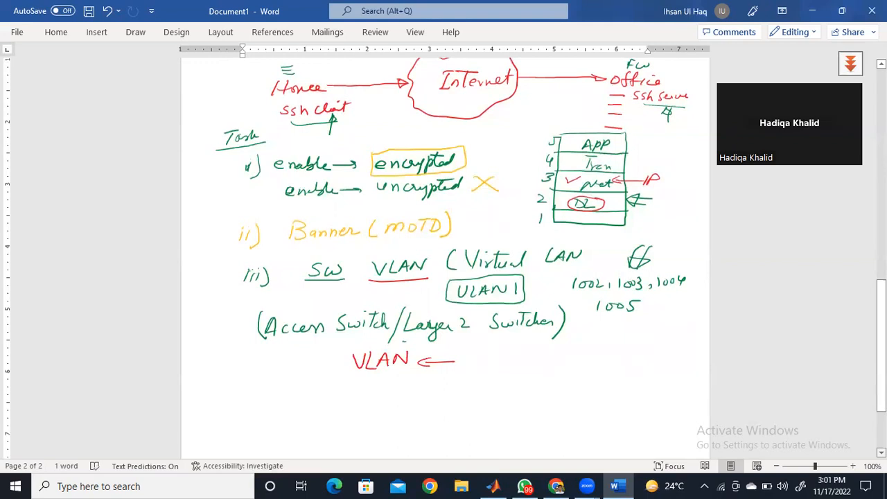
{"action": "mouse_move", "coordinate": [471, 352]}
{"action": "left_mouse_down"}
{"action": "mouse_move", "coordinate": [470, 365]}
{"action": "mouse_move", "coordinate": [480, 359]}
{"action": "left_mouse_up"}
{"action": "mouse_move", "coordinate": [506, 349]}
{"action": "left_mouse_down"}
{"action": "mouse_move", "coordinate": [505, 366]}
{"action": "mouse_move", "coordinate": [521, 356]}
{"action": "left_mouse_up"}
{"action": "mouse_move", "coordinate": [517, 350]}
{"action": "left_mouse_down"}
{"action": "mouse_move", "coordinate": [516, 363]}
{"action": "mouse_move", "coordinate": [542, 357]}
{"action": "mouse_move", "coordinate": [569, 368]}
{"action": "left_mouse_up"}
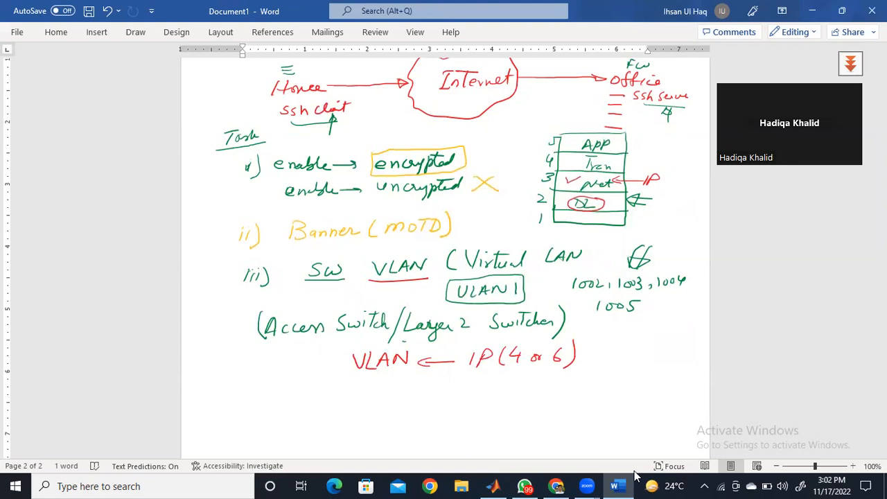
- Beneath the VLAN and IP line, handwrite "SVI (Switched Virtual Interface)" in red
{"action": "mouse_move", "coordinate": [438, 380]}
{"action": "left_mouse_down"}
{"action": "mouse_move", "coordinate": [425, 398]}
{"action": "mouse_move", "coordinate": [452, 398]}
{"action": "mouse_move", "coordinate": [461, 381]}
{"action": "mouse_move", "coordinate": [463, 397]}
{"action": "left_mouse_up"}
{"action": "mouse_move", "coordinate": [459, 398]}
{"action": "left_mouse_down"}
{"action": "mouse_move", "coordinate": [470, 397]}
{"action": "mouse_move", "coordinate": [476, 378]}
{"action": "left_mouse_up"}
{"action": "mouse_move", "coordinate": [499, 376]}
{"action": "left_mouse_down"}
{"action": "mouse_move", "coordinate": [493, 394]}
{"action": "mouse_move", "coordinate": [568, 388]}
{"action": "mouse_move", "coordinate": [573, 379]}
{"action": "mouse_move", "coordinate": [545, 379]}
{"action": "mouse_move", "coordinate": [591, 390]}
{"action": "mouse_move", "coordinate": [613, 380]}
{"action": "mouse_move", "coordinate": [639, 385]}
{"action": "mouse_move", "coordinate": [624, 372]}
{"action": "left_mouse_up"}
{"action": "mouse_move", "coordinate": [534, 404]}
{"action": "left_mouse_down"}
{"action": "mouse_move", "coordinate": [531, 416]}
{"action": "mouse_move", "coordinate": [540, 415]}
{"action": "left_mouse_up"}
{"action": "left_click_drag", "start_coordinate": [528, 403], "coordinate": [541, 402]}
{"action": "mouse_move", "coordinate": [544, 408]}
{"action": "left_mouse_down"}
{"action": "mouse_move", "coordinate": [554, 417]}
{"action": "mouse_move", "coordinate": [583, 406]}
{"action": "left_mouse_up"}
{"action": "mouse_move", "coordinate": [587, 402]}
{"action": "left_mouse_down"}
{"action": "mouse_move", "coordinate": [580, 430]}
{"action": "mouse_move", "coordinate": [592, 409]}
{"action": "left_mouse_up"}
{"action": "left_click_drag", "start_coordinate": [593, 408], "coordinate": [599, 414]}
{"action": "mouse_move", "coordinate": [606, 410]}
{"action": "left_mouse_down"}
{"action": "mouse_move", "coordinate": [615, 409]}
{"action": "mouse_move", "coordinate": [611, 422]}
{"action": "left_mouse_up"}
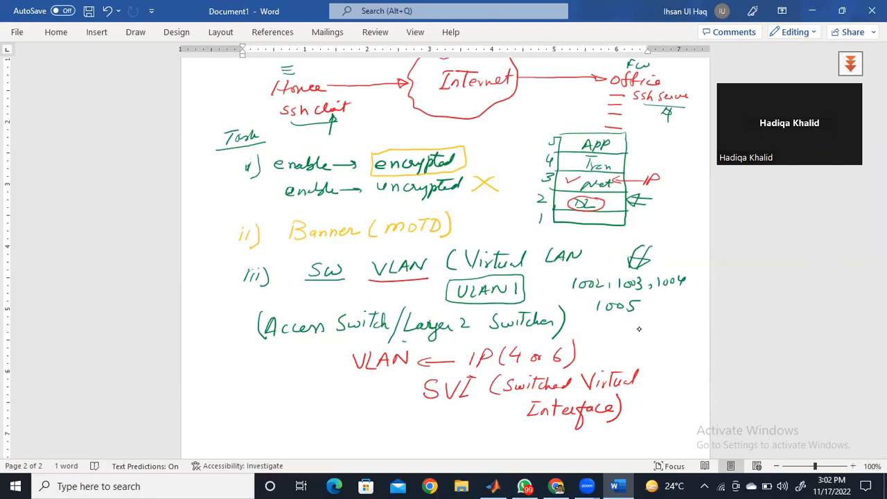
- Draw a bold red arrow pointing at the Task heading
{"action": "left_click_drag", "start_coordinate": [191, 139], "coordinate": [209, 144]}
{"action": "mouse_move", "coordinate": [198, 133]}
{"action": "left_mouse_down"}
{"action": "mouse_move", "coordinate": [213, 141]}
{"action": "mouse_move", "coordinate": [198, 152]}
{"action": "left_mouse_up"}
{"action": "left_click_drag", "start_coordinate": [198, 132], "coordinate": [198, 152]}
- Switch from Word to Chrome and open netacad.com in a new tab
{"action": "left_click", "coordinate": [815, 11]}
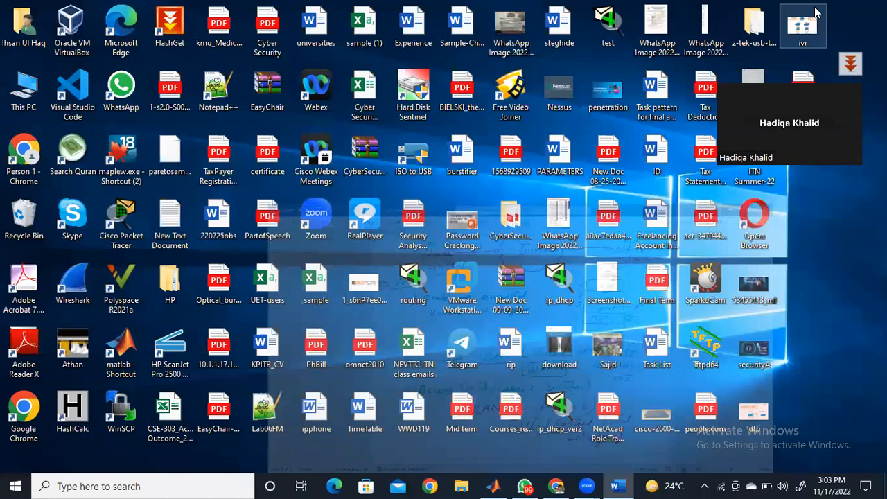
{"action": "left_click", "coordinate": [533, 444]}
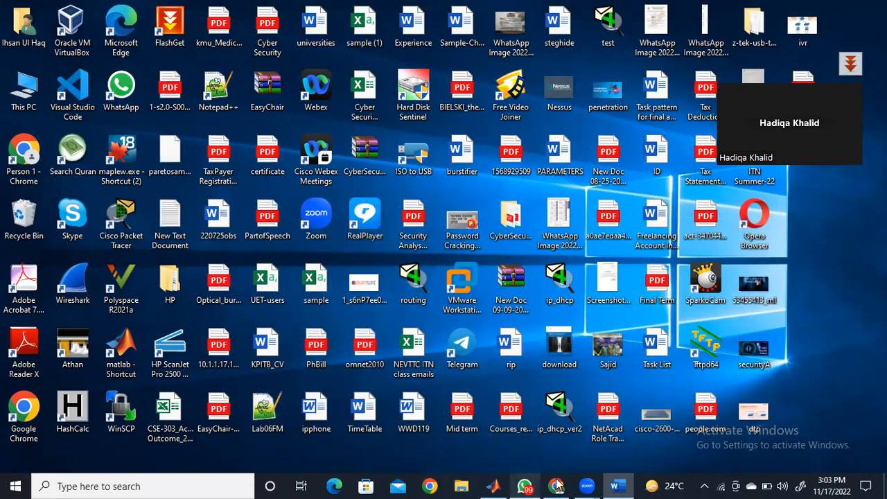
{"action": "mouse_move", "coordinate": [559, 486]}
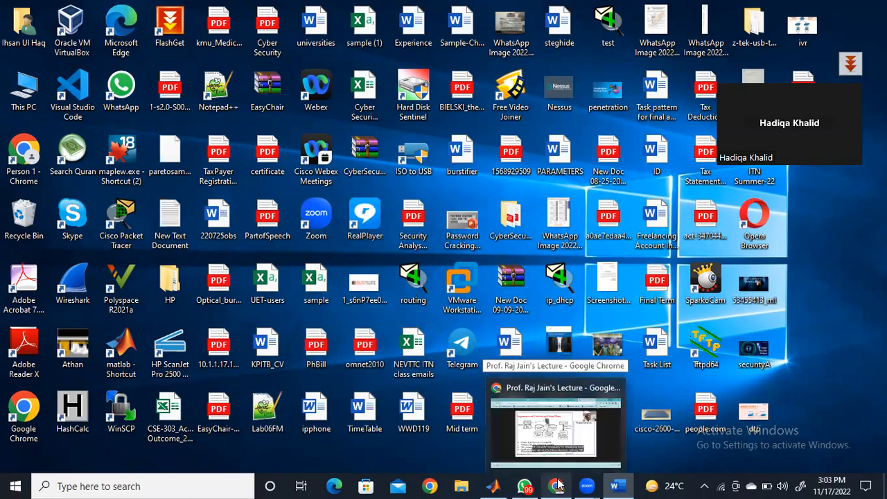
{"action": "left_click", "coordinate": [558, 486]}
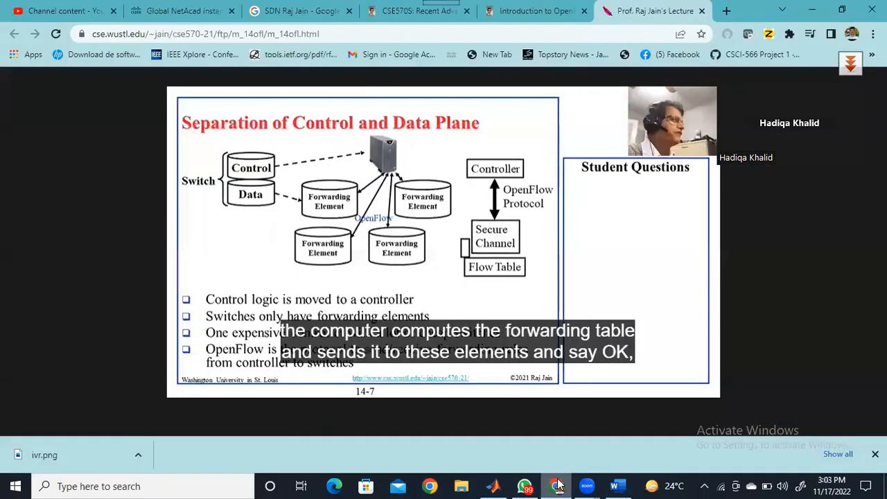
{"action": "left_click", "coordinate": [726, 11]}
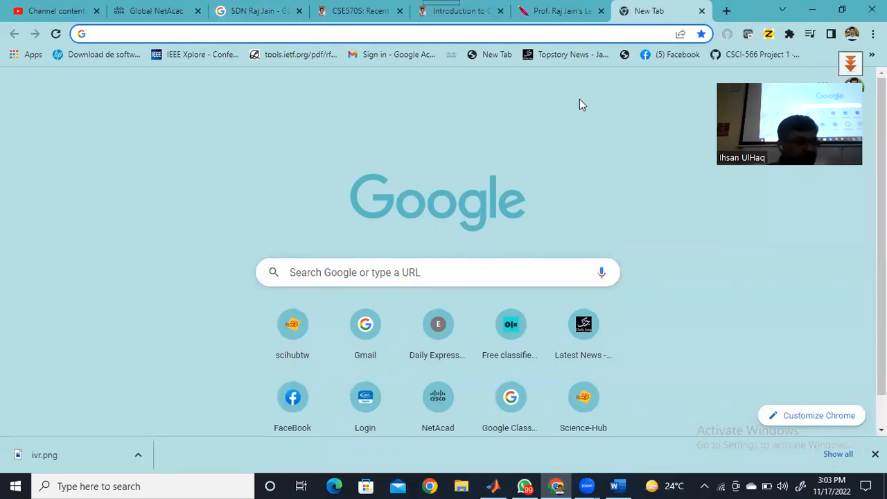
{"action": "type", "text": "netacad.com"}
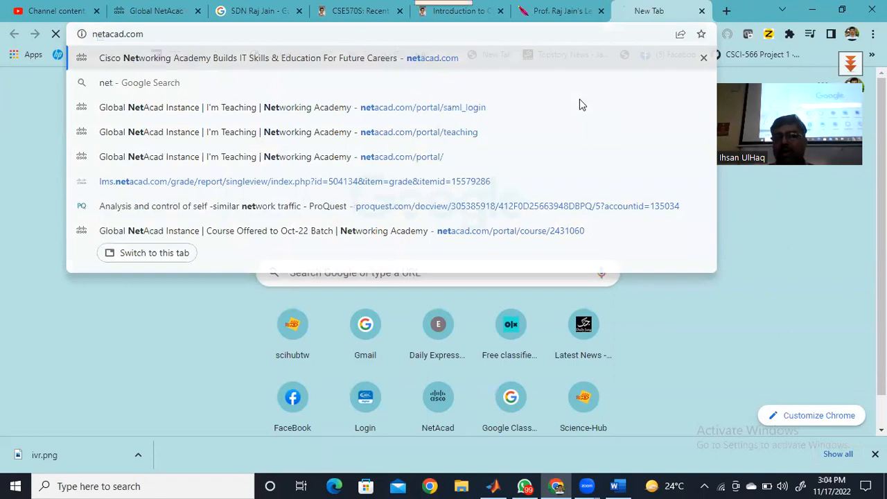
{"action": "key", "text": "Return"}
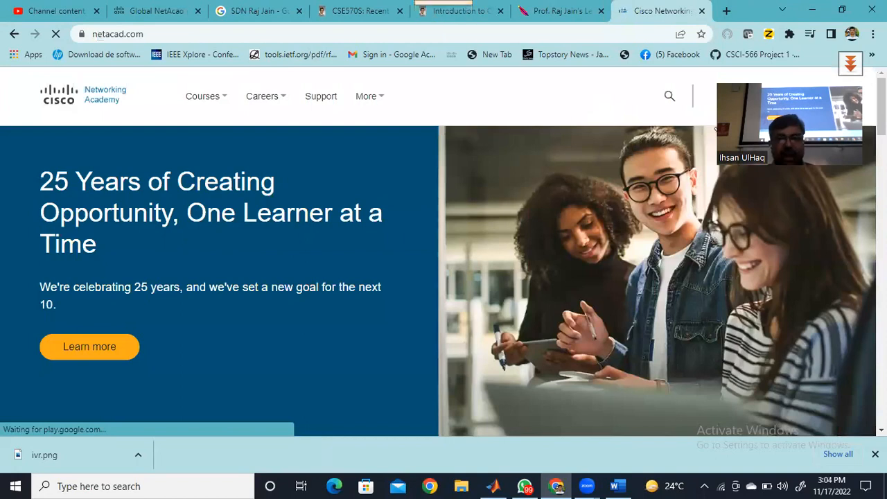
- Log in to Cisco Networking Academy and look through the courses on the I'm Teaching page
{"action": "mouse_move", "coordinate": [717, 129]}
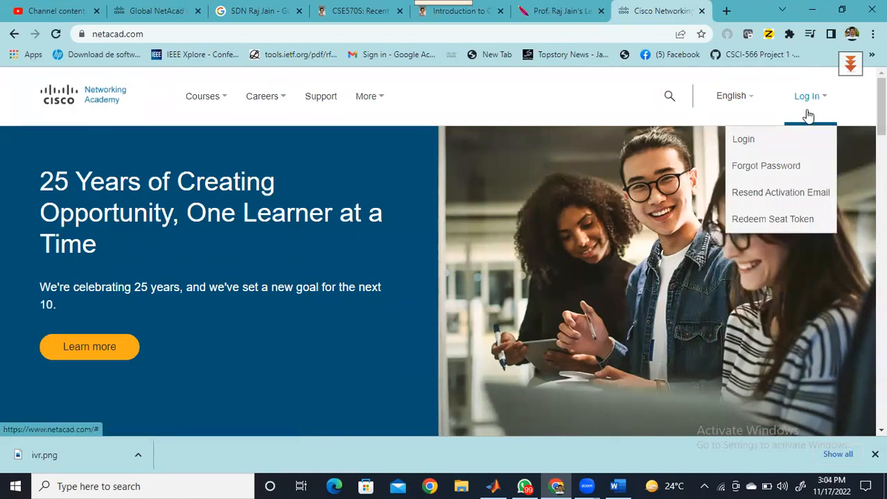
{"action": "left_click", "coordinate": [748, 145]}
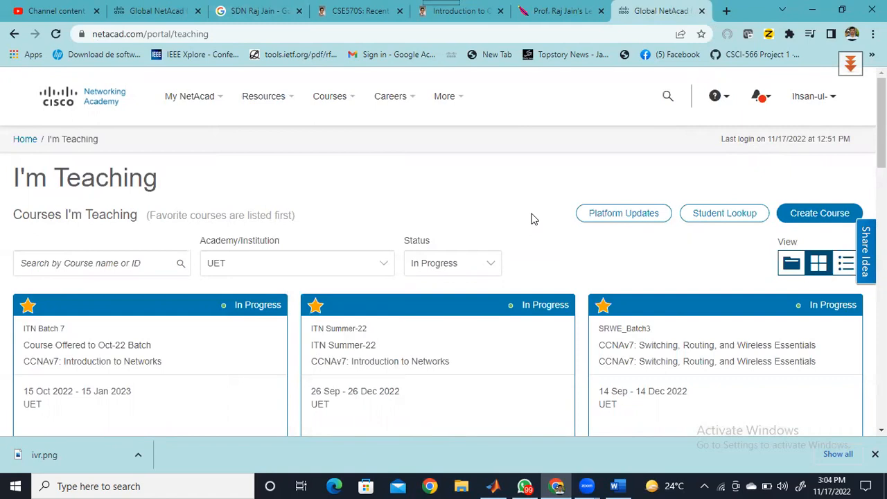
{"action": "left_click", "coordinate": [152, 13]}
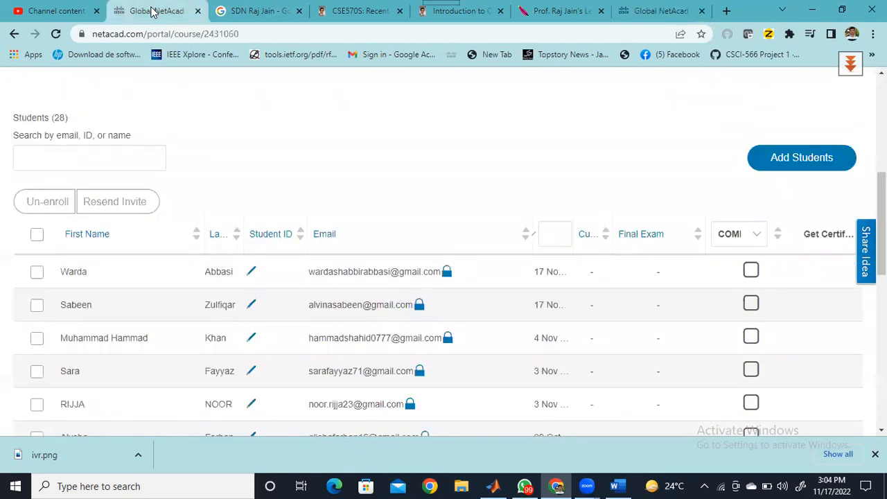
{"action": "left_click", "coordinate": [661, 14]}
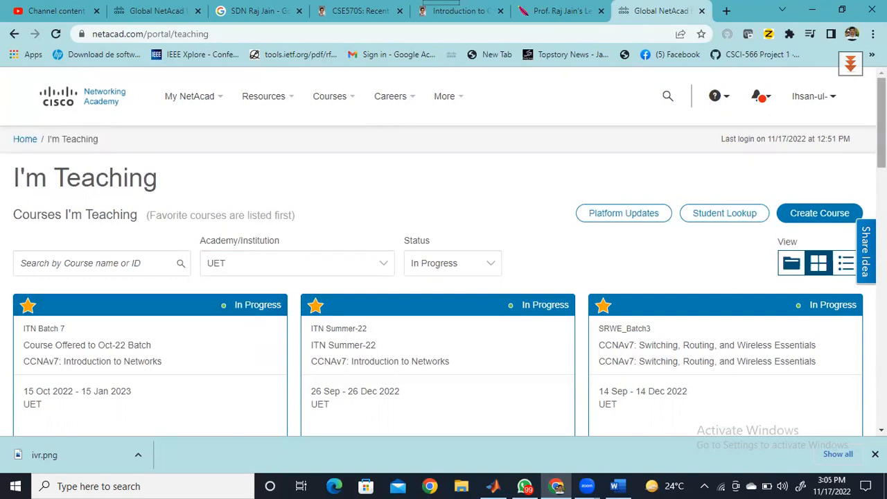
{"action": "scroll", "coordinate": [443, 250], "scroll_direction": "down", "scroll_amount": 6}
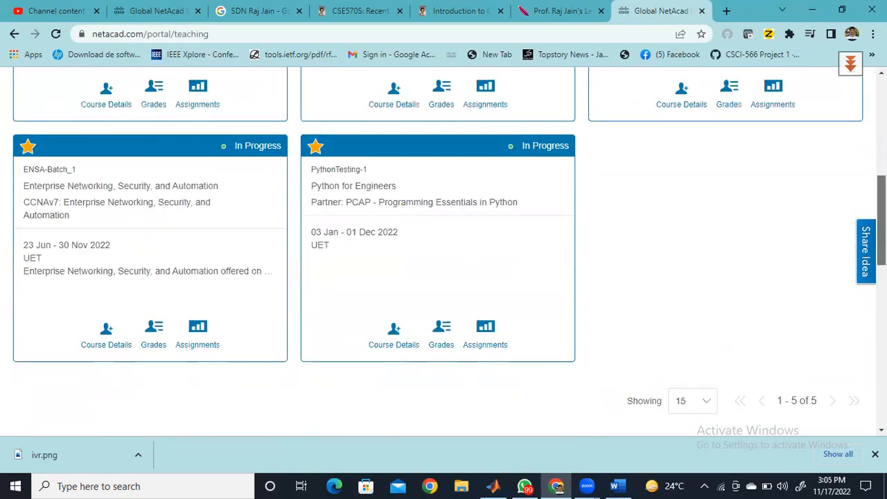
{"action": "scroll", "coordinate": [217, 283], "scroll_direction": "up", "scroll_amount": 4}
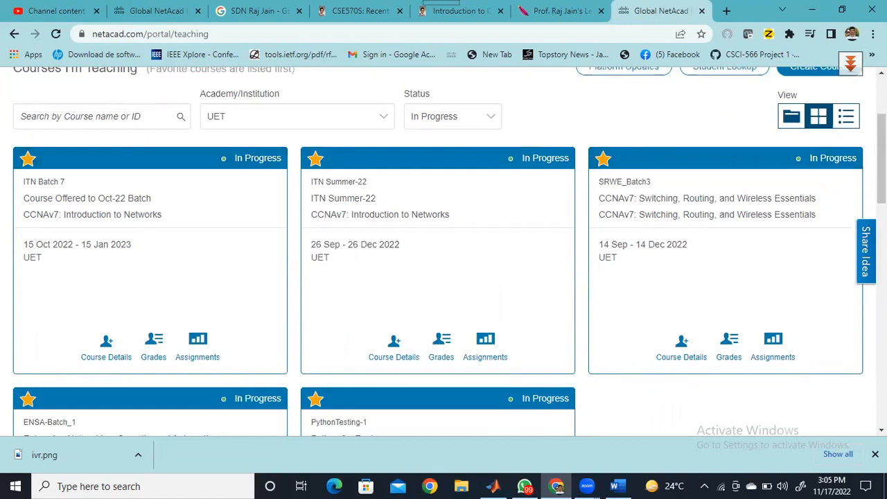
{"action": "scroll", "coordinate": [444, 249], "scroll_direction": "up", "scroll_amount": 3}
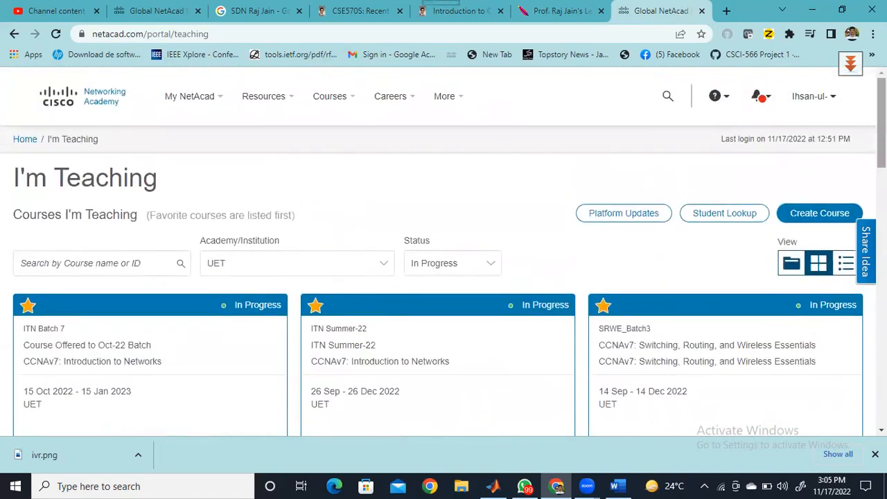
- Go to the Packet Tracer Resources and open the Packet Tracer Download page from there
{"action": "left_click", "coordinate": [291, 98]}
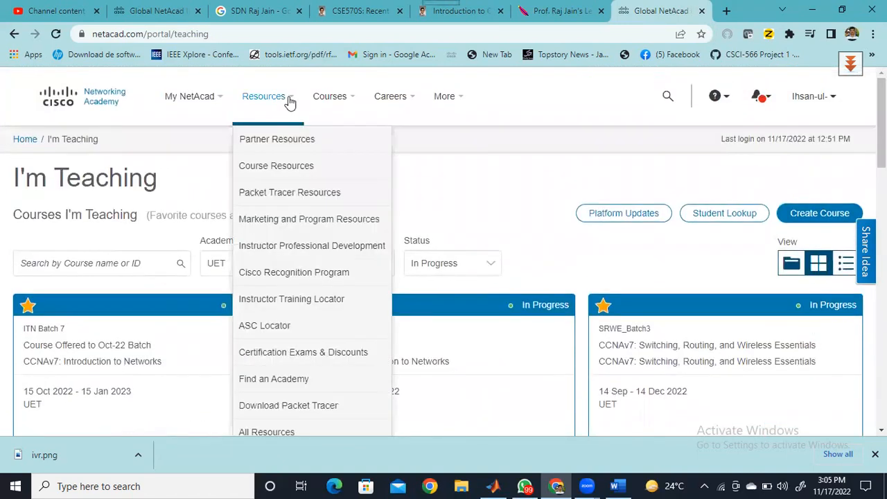
{"action": "left_click", "coordinate": [294, 197]}
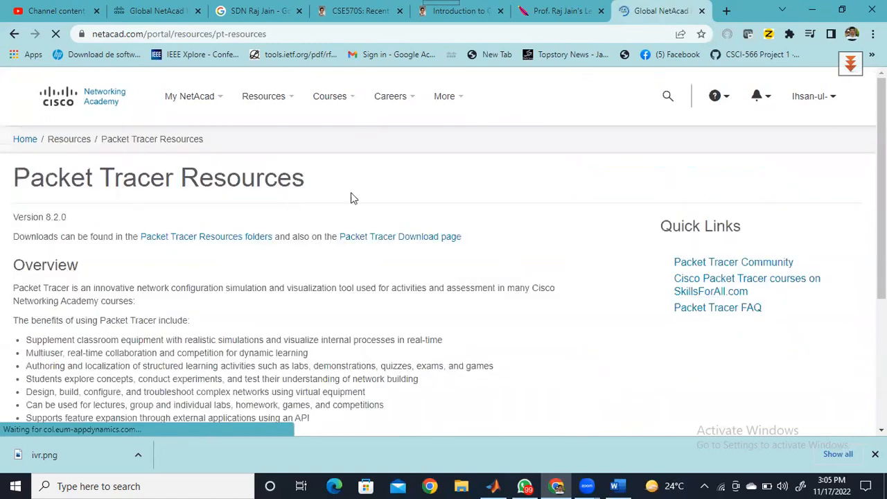
{"action": "left_click", "coordinate": [429, 241]}
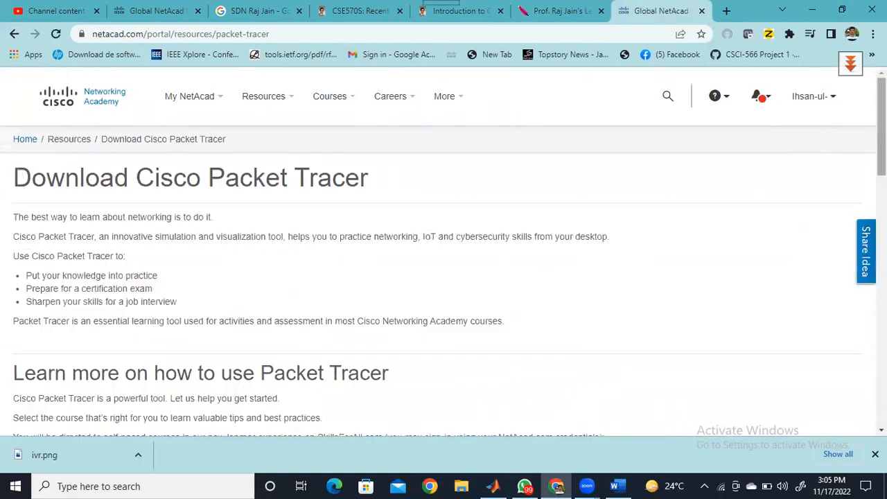
- Review the Packet Tracer 8.2 system requirements and locate the 64 Bit Download link for Windows Desktop Version 8.2.0
{"action": "scroll", "coordinate": [443, 251], "scroll_direction": "down", "scroll_amount": 2}
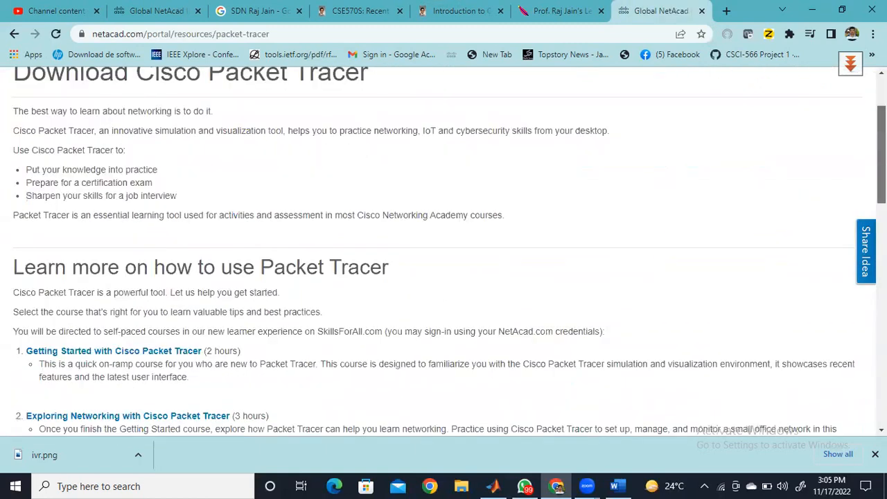
{"action": "scroll", "coordinate": [444, 252], "scroll_direction": "down", "scroll_amount": 3}
{"action": "scroll", "coordinate": [444, 252], "scroll_direction": "down", "scroll_amount": 3}
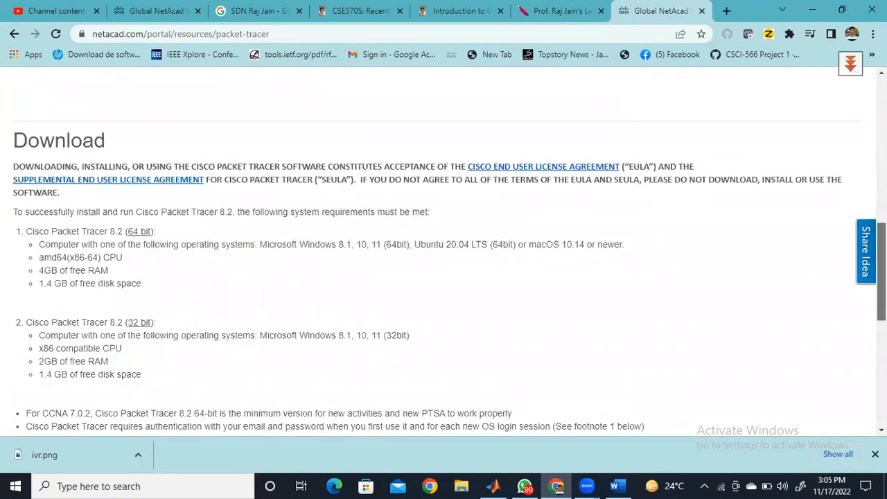
{"action": "scroll", "coordinate": [444, 251], "scroll_direction": "down", "scroll_amount": 1}
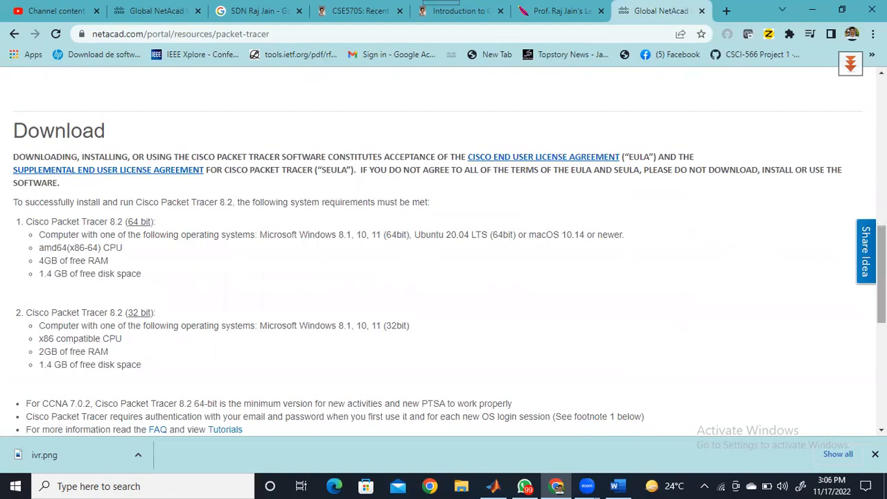
{"action": "scroll", "coordinate": [882, 278], "scroll_direction": "down", "scroll_amount": 1}
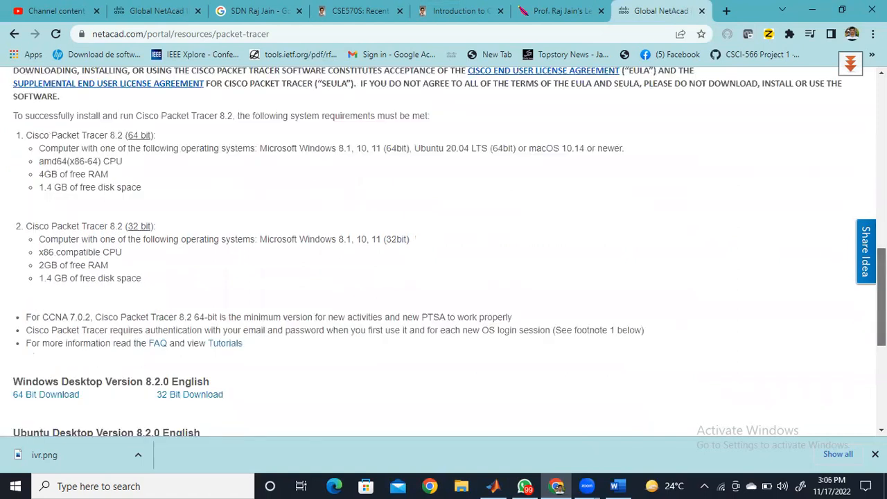
{"action": "scroll", "coordinate": [882, 312], "scroll_direction": "down", "scroll_amount": 2}
{"action": "scroll", "coordinate": [270, 283], "scroll_direction": "down", "scroll_amount": 1}
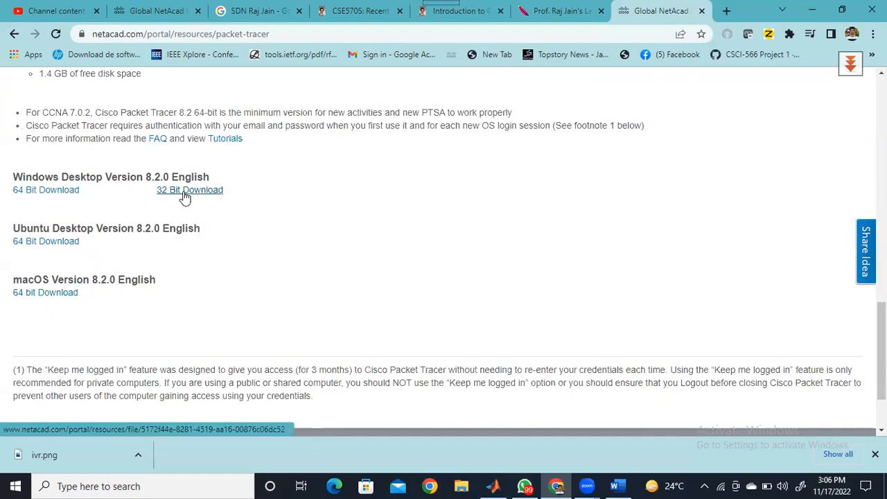
{"action": "left_click", "coordinate": [44, 192]}
- Leave Chrome and launch the installed Cisco Packet Tracer by searching Windows for "pack"
{"action": "left_click", "coordinate": [814, 12]}
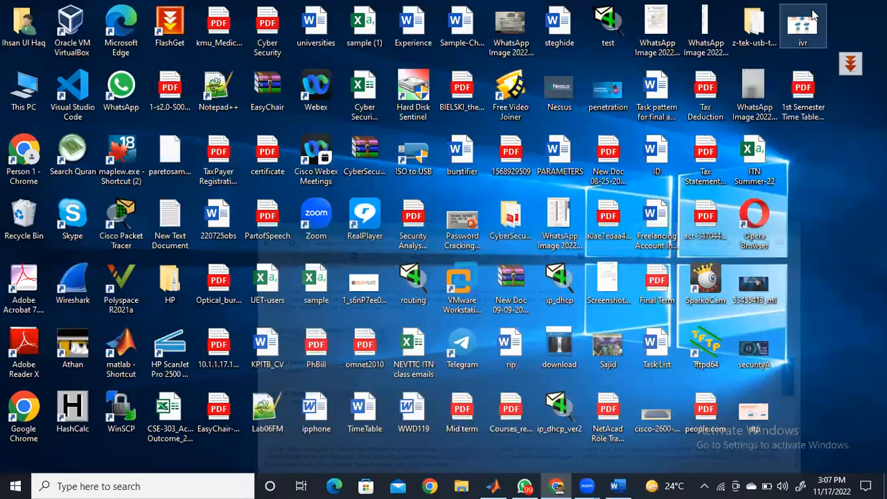
{"action": "left_click", "coordinate": [127, 227]}
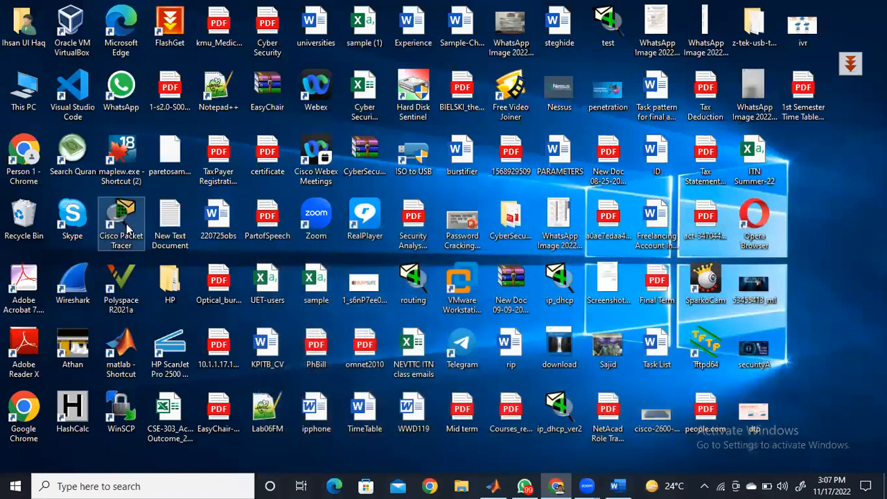
{"action": "left_click", "coordinate": [93, 485]}
{"action": "type", "text": "pack"}
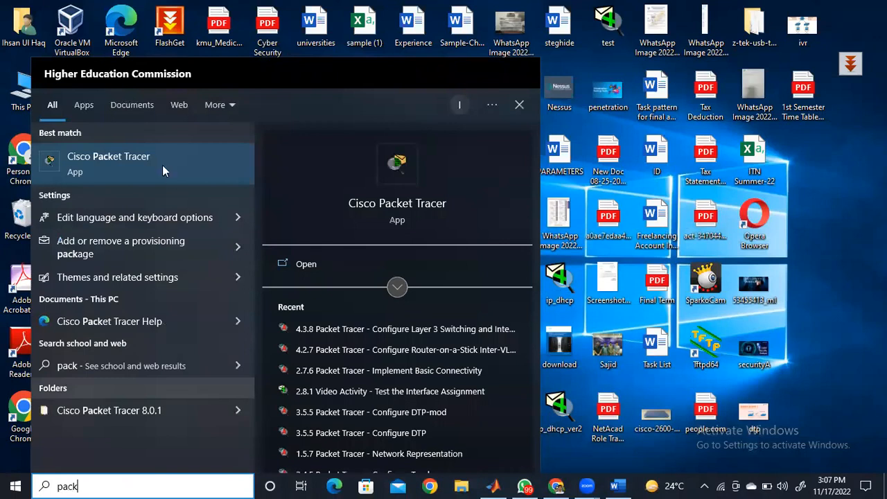
{"action": "left_click", "coordinate": [306, 265]}
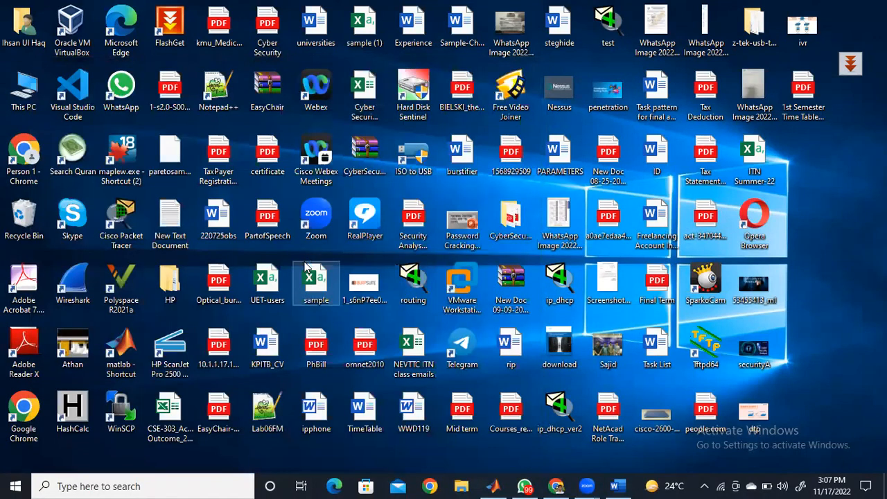
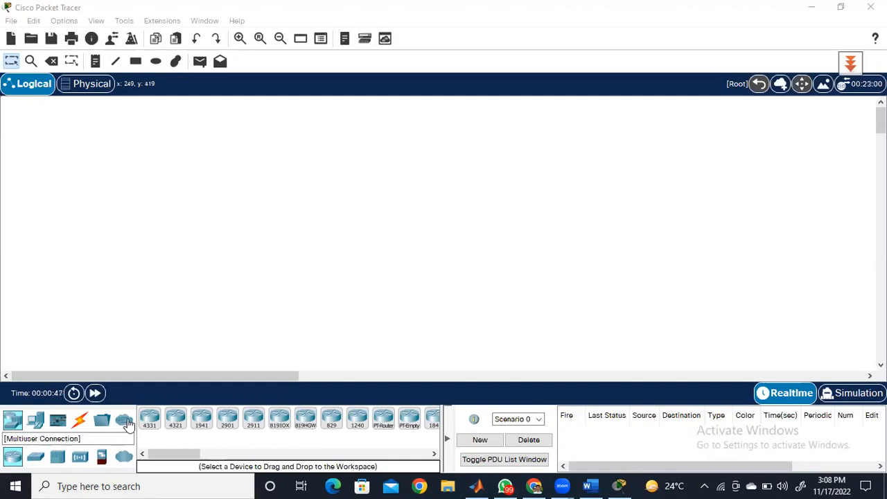
- Place a 2960 switch in the upper middle of the empty workspace and a PC below it
{"action": "left_click", "coordinate": [36, 459]}
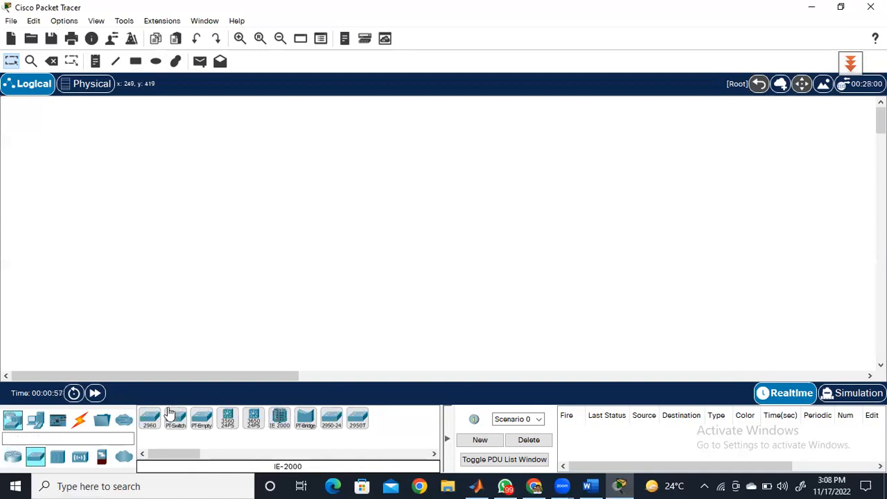
{"action": "left_click_drag", "start_coordinate": [155, 423], "coordinate": [300, 265]}
{"action": "left_click", "coordinate": [356, 196]}
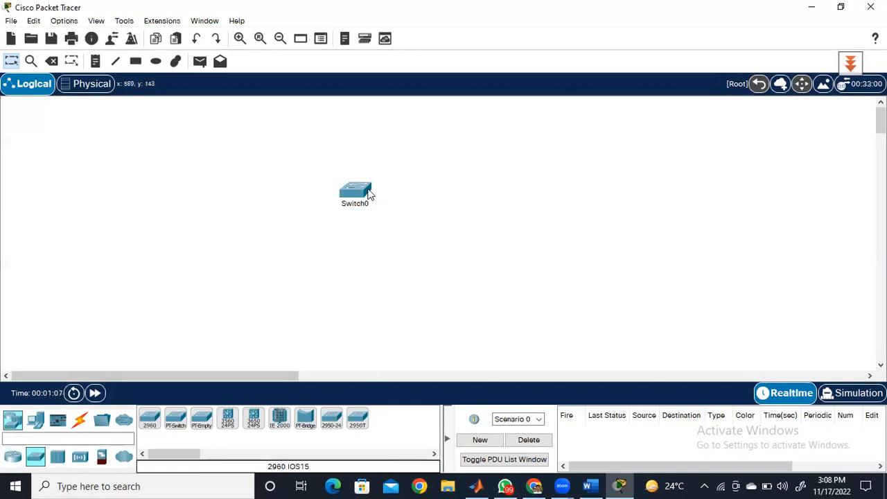
{"action": "mouse_move", "coordinate": [367, 194]}
{"action": "left_click", "coordinate": [37, 422]}
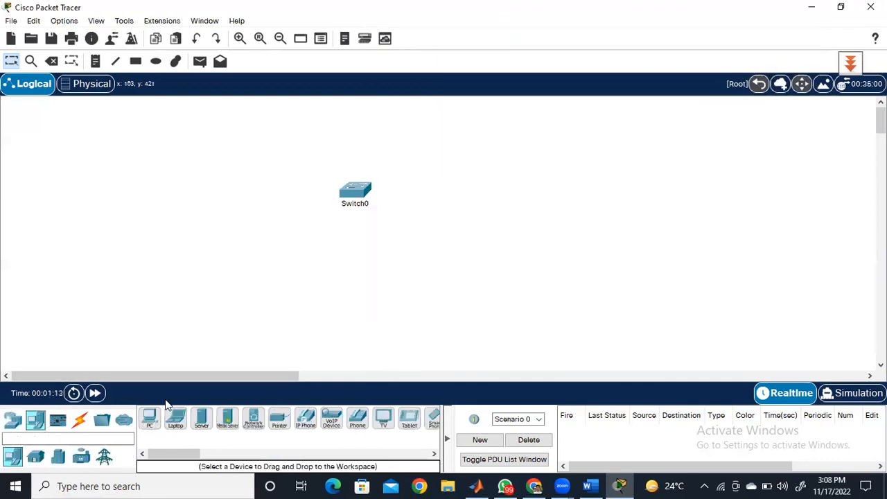
{"action": "left_click_drag", "start_coordinate": [149, 421], "coordinate": [339, 301]}
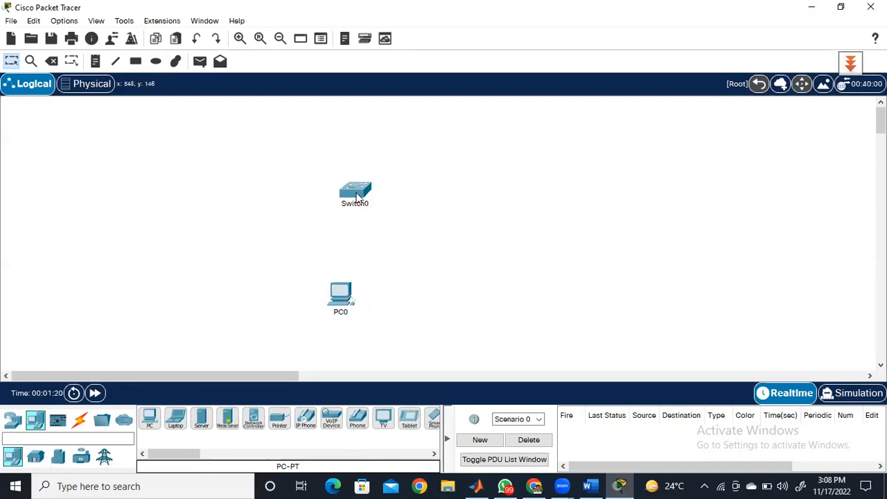
- Connect PC0's RS 232 port to Switch0's Console port with a console cable
{"action": "mouse_move", "coordinate": [357, 198]}
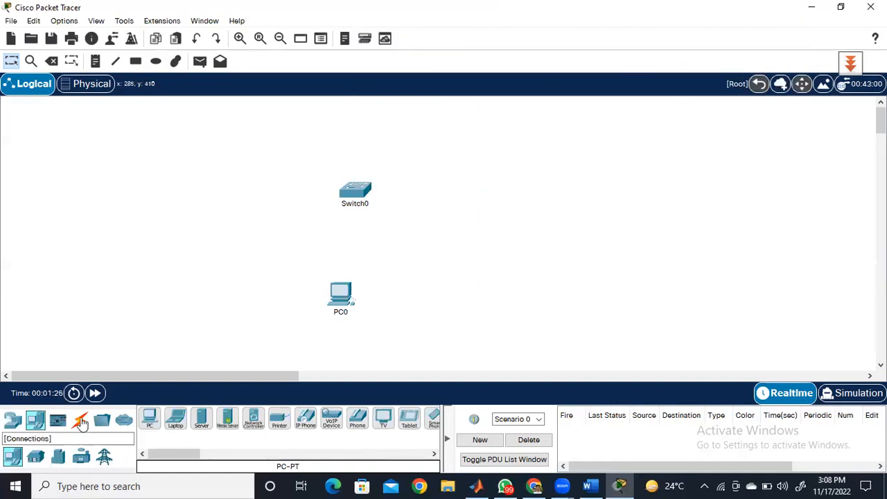
{"action": "left_click", "coordinate": [81, 420]}
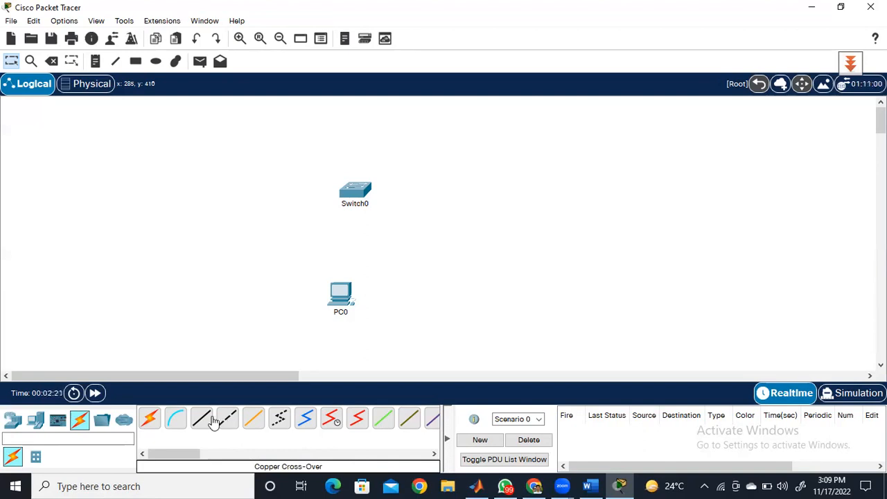
{"action": "left_click", "coordinate": [176, 418]}
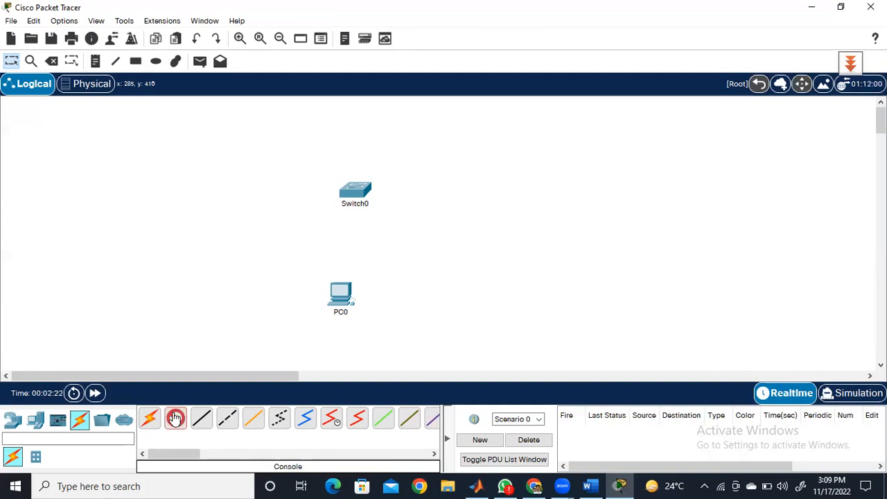
{"action": "left_click", "coordinate": [344, 296]}
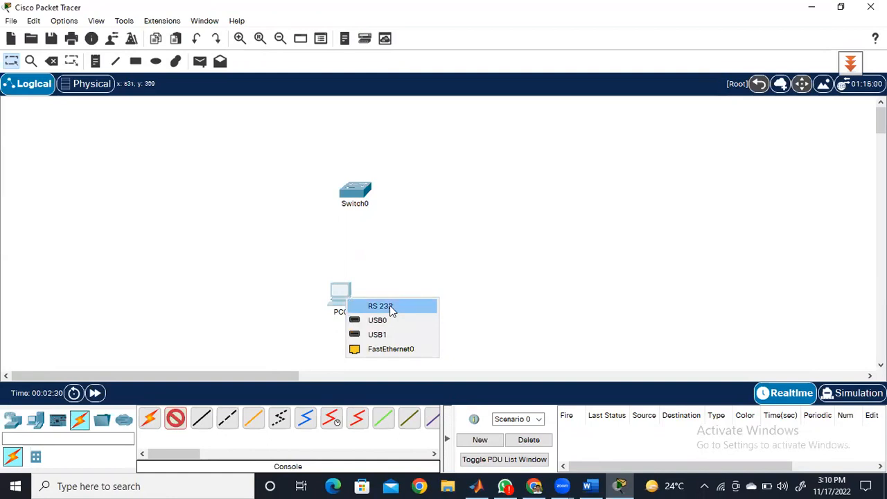
{"action": "left_click", "coordinate": [390, 307]}
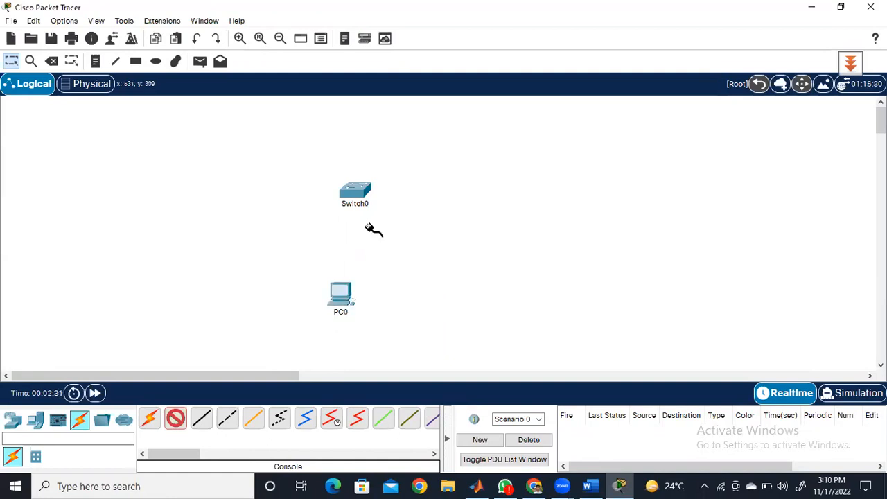
{"action": "left_click", "coordinate": [352, 191]}
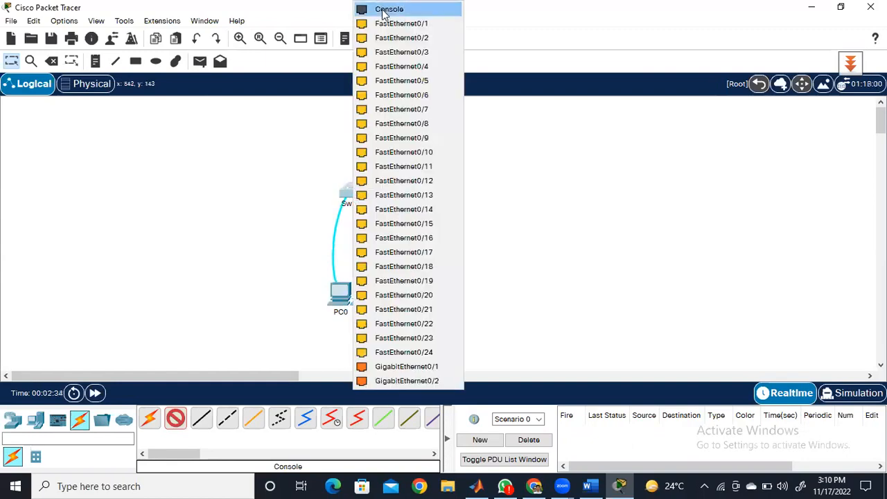
{"action": "left_click", "coordinate": [386, 10]}
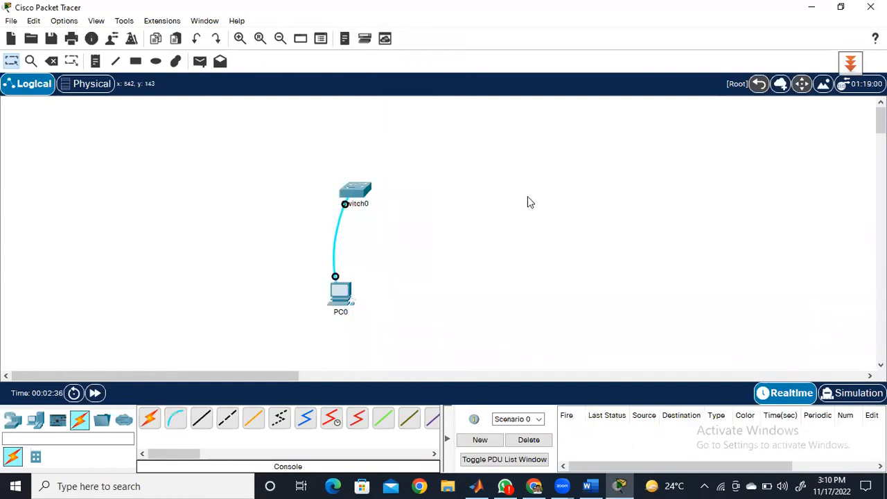
- Open PC0's Terminal with 9600 bits per second, 8 data bits, no parity, 1 stop bit and no flow control, maximize it and start the switch session
{"action": "left_click", "coordinate": [338, 303]}
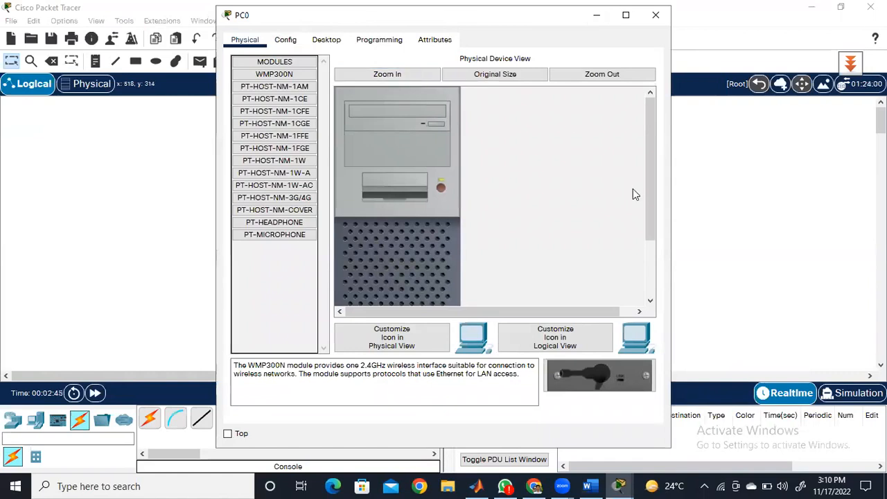
{"action": "left_click_drag", "start_coordinate": [458, 15], "coordinate": [463, 118]}
{"action": "left_click", "coordinate": [333, 143]}
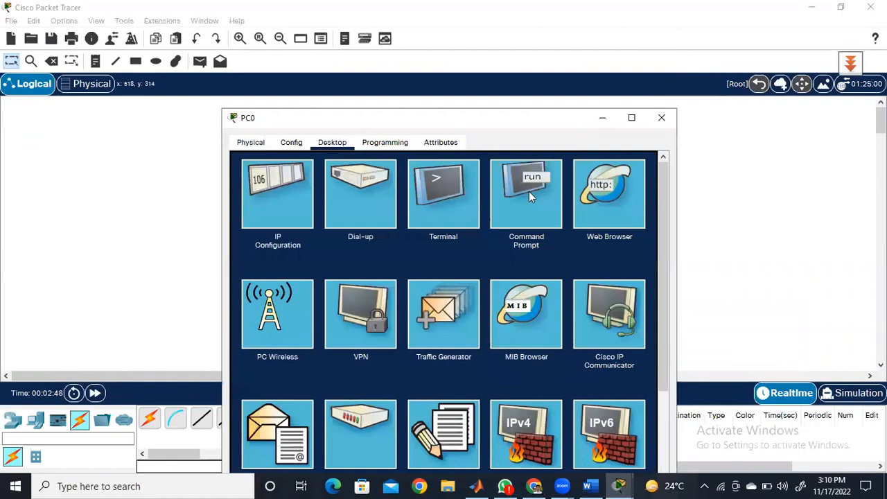
{"action": "left_click", "coordinate": [426, 196]}
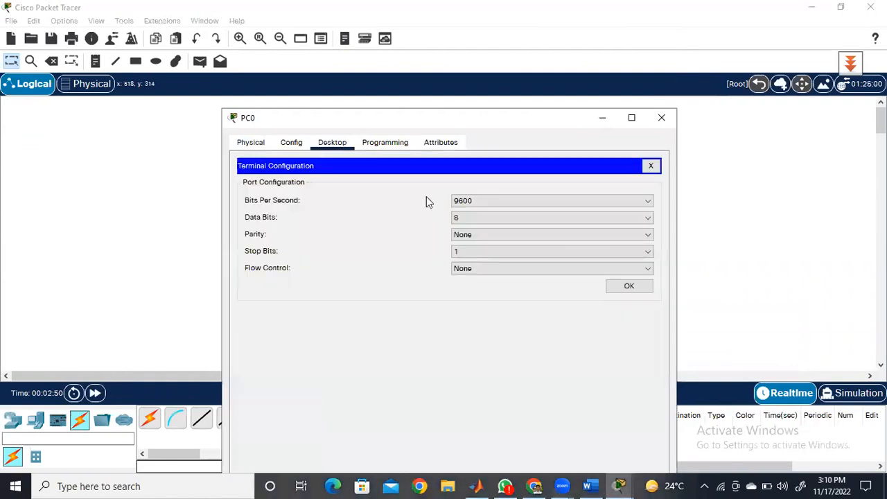
{"action": "left_click", "coordinate": [624, 288]}
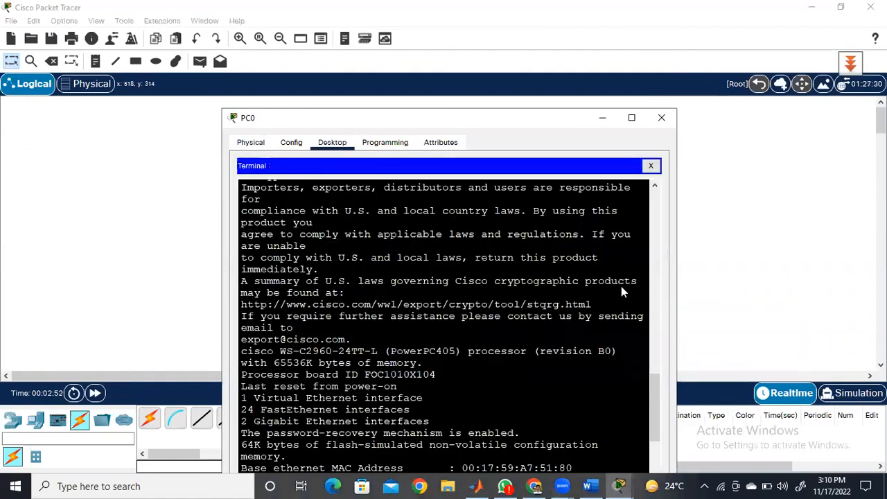
{"action": "double_click", "coordinate": [560, 117]}
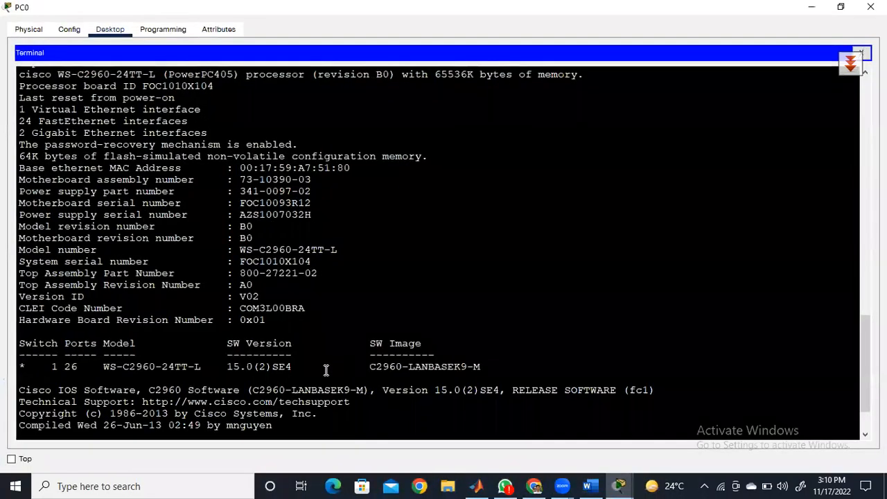
{"action": "key", "text": "Return"}
{"action": "key", "text": "Return"}
{"action": "key", "text": "Return"}
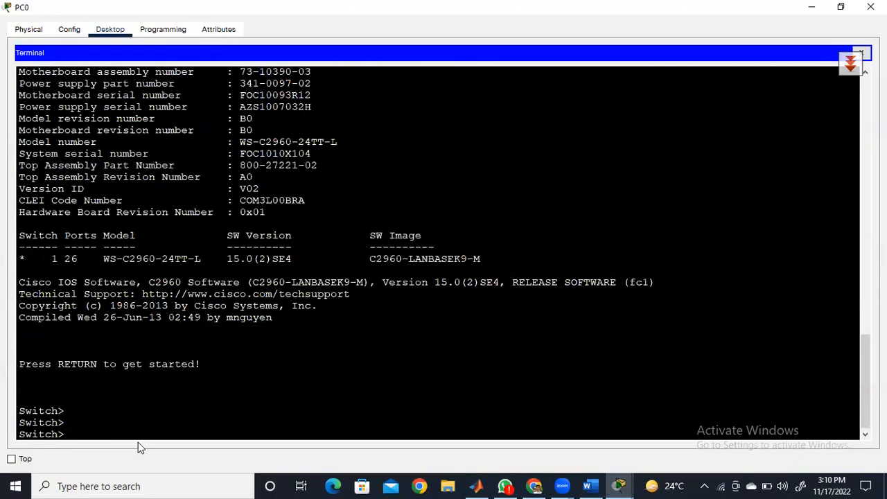
- Enter privileged EXEC mode on the switch with the enable command
{"action": "type", "text": "enab"}
{"action": "key", "text": "Tab"}
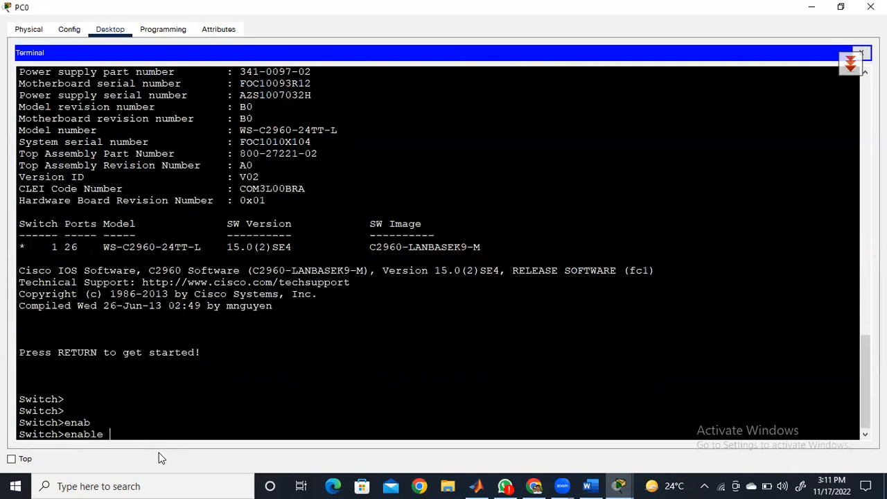
{"action": "key", "text": "Return"}
{"action": "key", "text": "Return"}
{"action": "key", "text": "Return"}
{"action": "key", "text": "Return"}
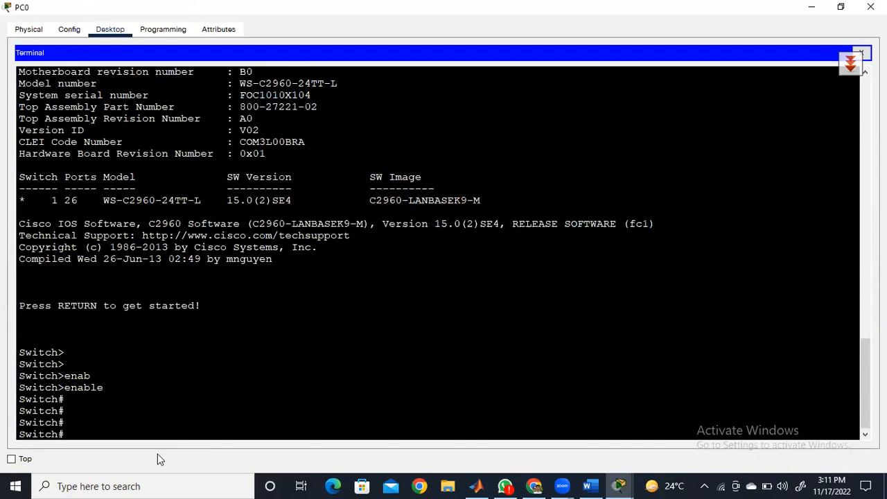
- Display the switch's configuration with show running-config and page through to its end
{"action": "type", "text": "show ru"}
{"action": "key", "text": "Tab"}
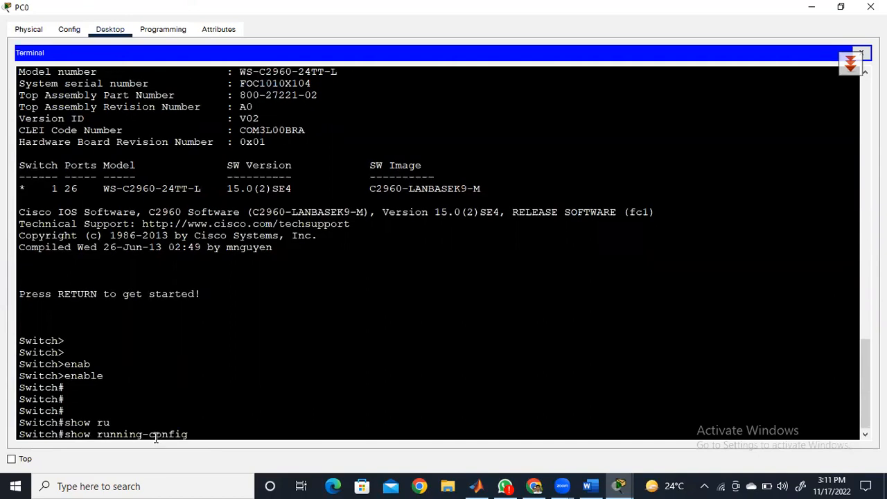
{"action": "key", "text": "Return"}
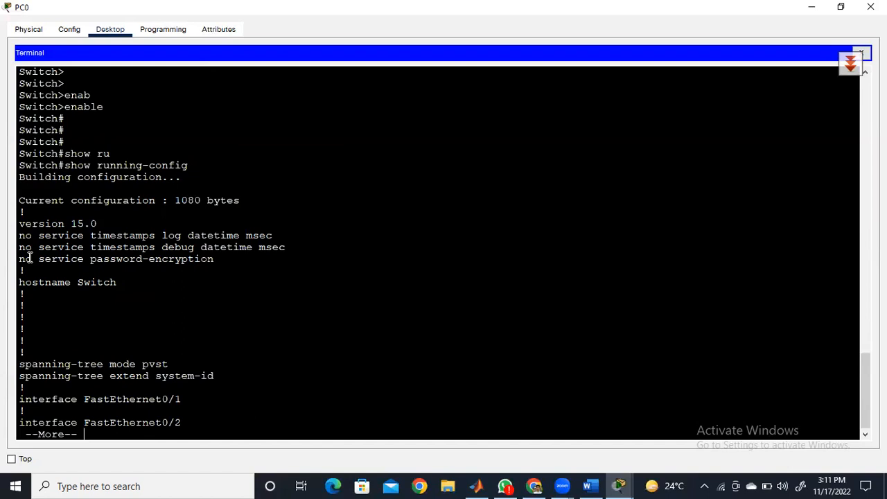
{"action": "key", "text": "Return"}
{"action": "key", "text": "Return"}
{"action": "key", "text": "Return"}
{"action": "key", "text": "Return"}
{"action": "key", "text": "Return"}
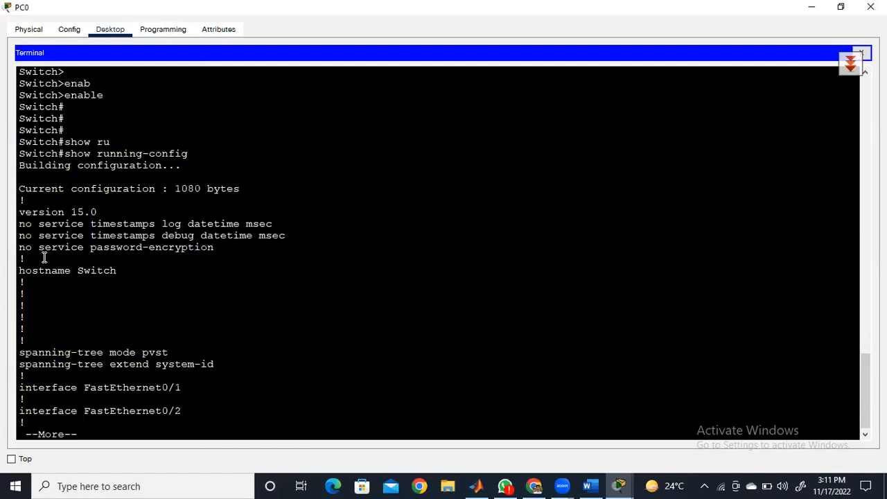
{"action": "key", "text": "space"}
{"action": "key", "text": "space"}
{"action": "key", "text": "space"}
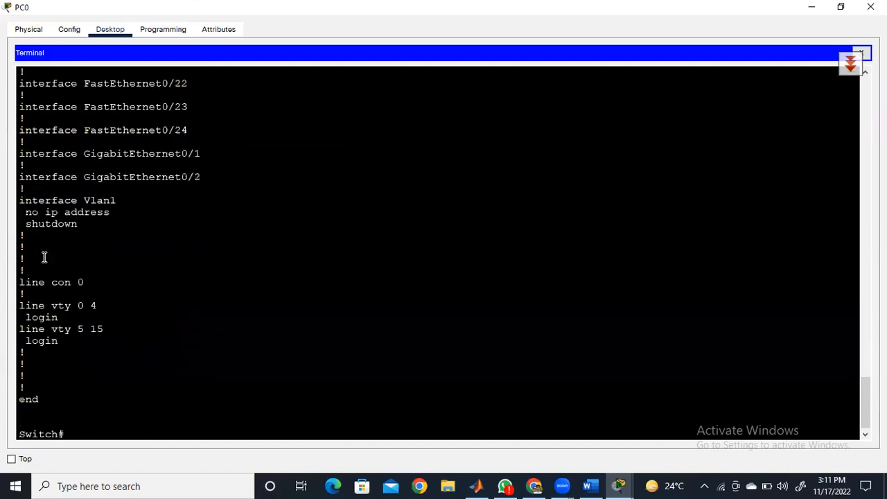
- Try to set the hostname to S1 directly from privileged EXEC mode
{"action": "type", "text": "how"}
{"action": "type", "text": "name S"}
{"action": "type", "text": "1"}
{"action": "key", "text": "Return"}
{"action": "key", "text": "Return"}
{"action": "key", "text": "Return"}
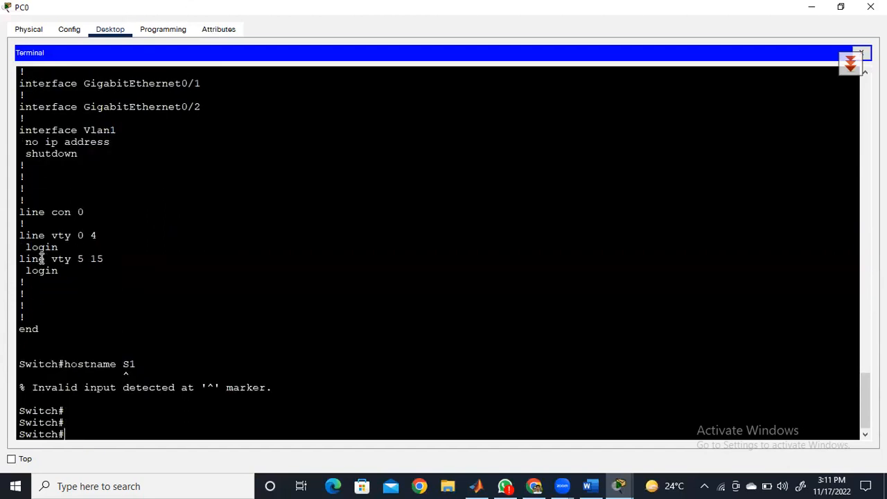
- Enter global configuration mode on the switch with configure terminal
{"action": "type", "text": "conf ter"}
{"action": "key", "text": "BackSpace"}
{"action": "key", "text": "BackSpace"}
{"action": "key", "text": "BackSpace"}
{"action": "key", "text": "BackSpace"}
{"action": "key", "text": "Tab"}
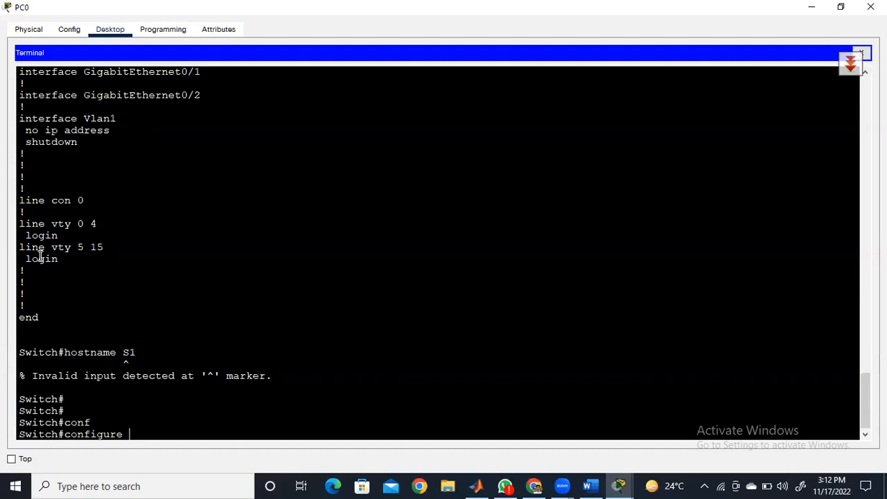
{"action": "type", "text": "ter"}
{"action": "key", "text": "Tab"}
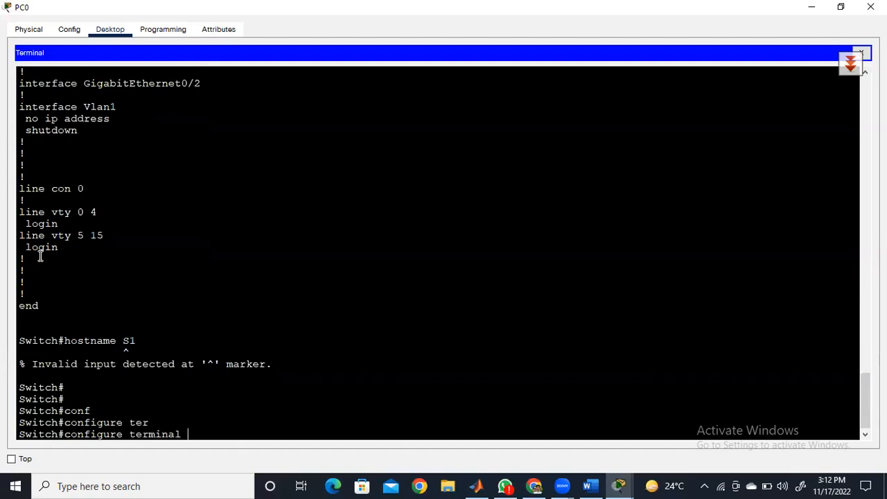
{"action": "key", "text": "Return"}
- Set the switch's hostname to S1 and highlight the changed prompt
{"action": "key", "text": "Return"}
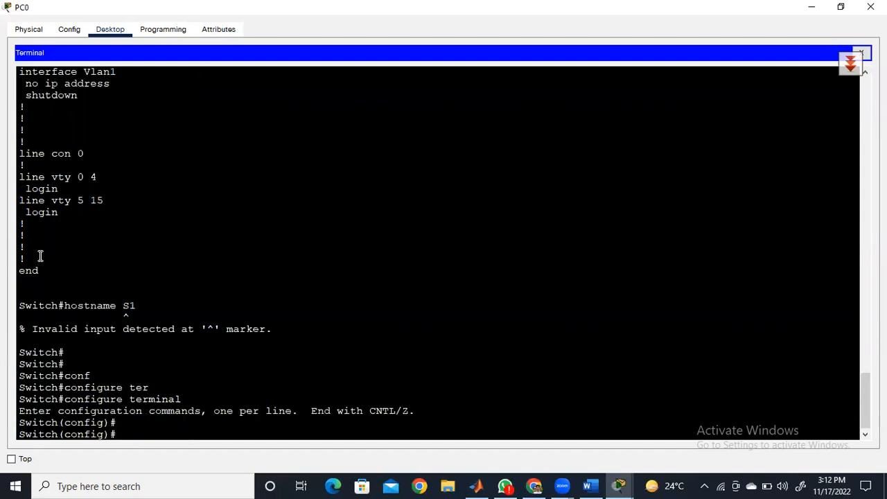
{"action": "type", "text": "hostname S1"}
{"action": "key", "text": "Return"}
{"action": "key", "text": "Return"}
{"action": "key", "text": "Return"}
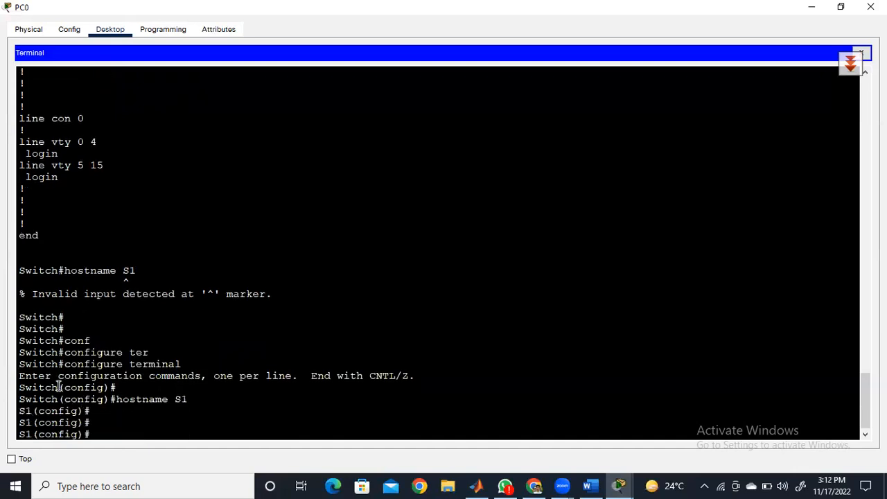
{"action": "left_click_drag", "start_coordinate": [57, 388], "coordinate": [19, 411]}
- Remove the switch's hostname with the no hostname S1 command
{"action": "left_click", "coordinate": [125, 434]}
{"action": "type", "text": "no hostname S1"}
{"action": "key", "text": "Return"}
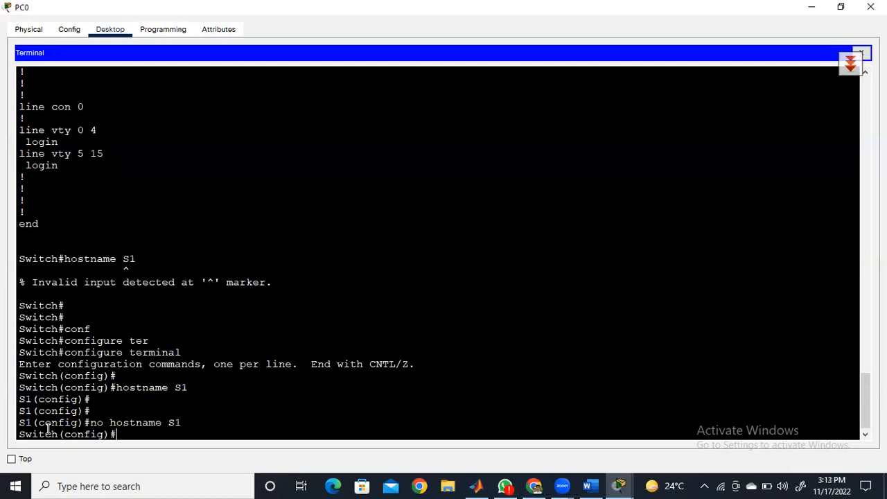
- Set the switch's hostname to S1 again in global configuration mode
{"action": "type", "text": "host"}
{"action": "type", "text": "name S1"}
{"action": "key", "text": "Return"}
{"action": "key", "text": "Return"}
{"action": "key", "text": "Return"}
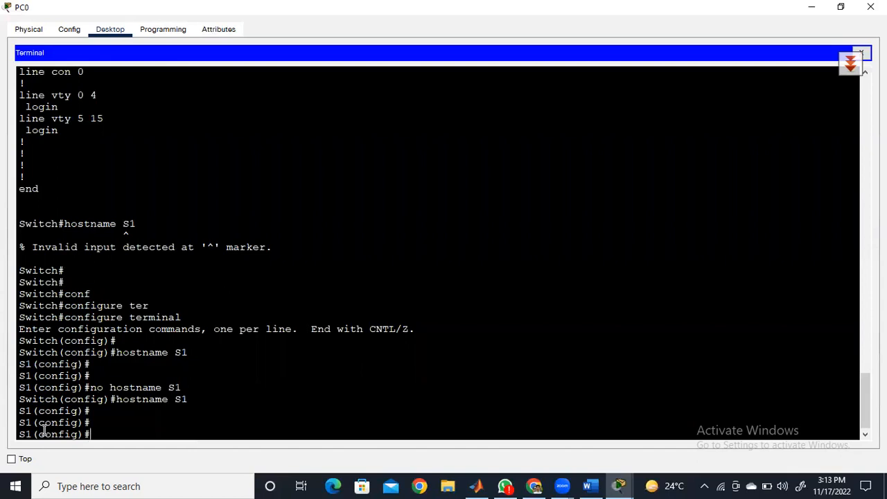
- Enter line configuration mode for the console port with line console 0
{"action": "type", "text": "line cos"}
{"action": "type", "text": "ole"}
{"action": "key", "text": "BackSpace"}
{"action": "key", "text": "BackSpace"}
{"action": "key", "text": "BackSpace"}
{"action": "key", "text": "BackSpace"}
{"action": "type", "text": "n"}
{"action": "key", "text": "Tab"}
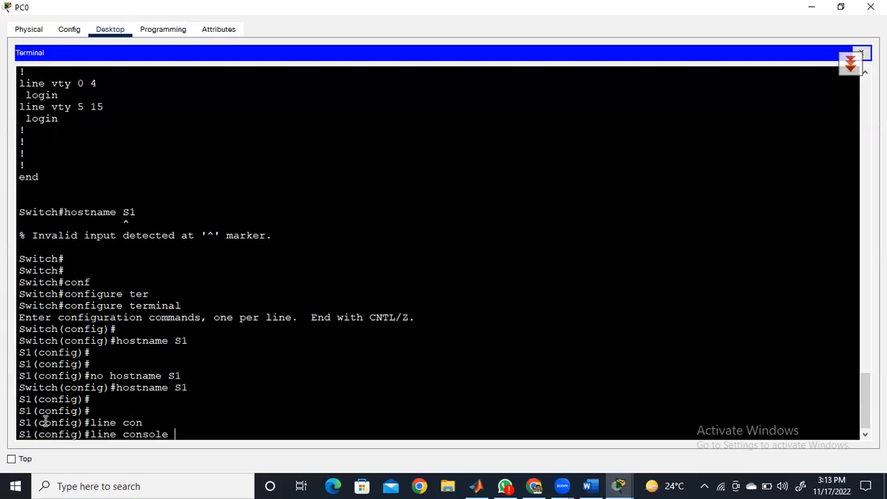
{"action": "type", "text": "0"}
{"action": "key", "text": "Return"}
{"action": "key", "text": "Return"}
{"action": "key", "text": "Return"}
{"action": "key", "text": "Return"}
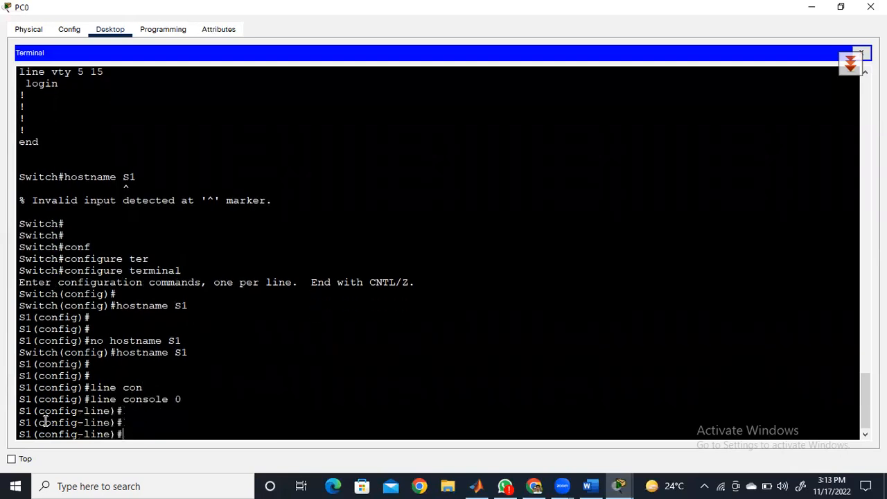
- Set the password for the console line and require it at sign-in with the login command
{"action": "type", "text": "password cisco"}
{"action": "key", "text": "Return"}
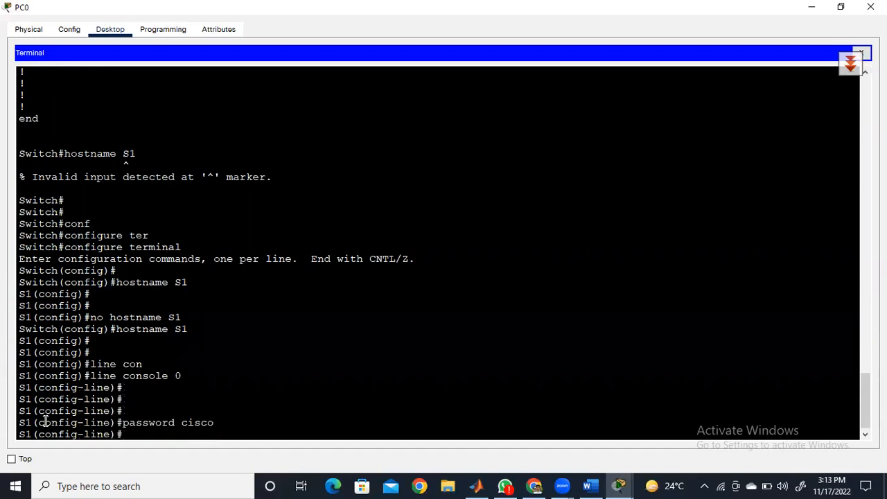
{"action": "type", "text": "login"}
{"action": "key", "text": "Return"}
{"action": "key", "text": "Return"}
{"action": "key", "text": "Return"}
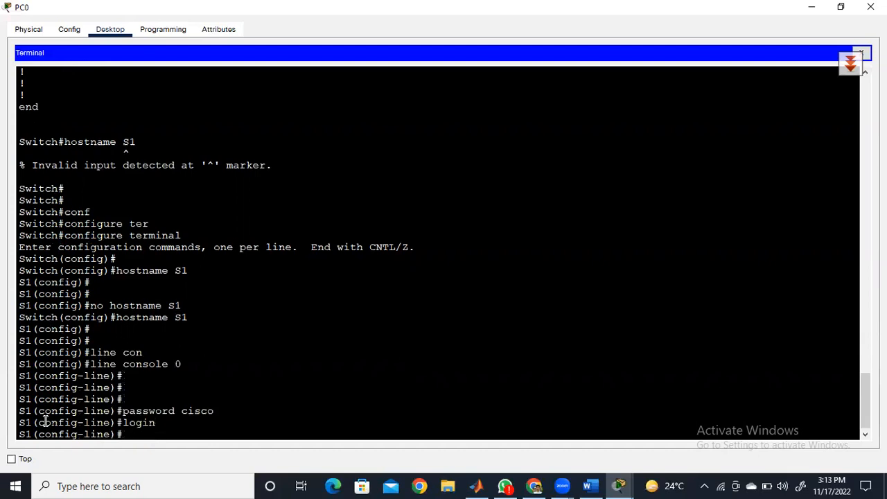
- Leave line configuration mode and return to privileged EXEC mode with the end command
{"action": "type", "text": "end"}
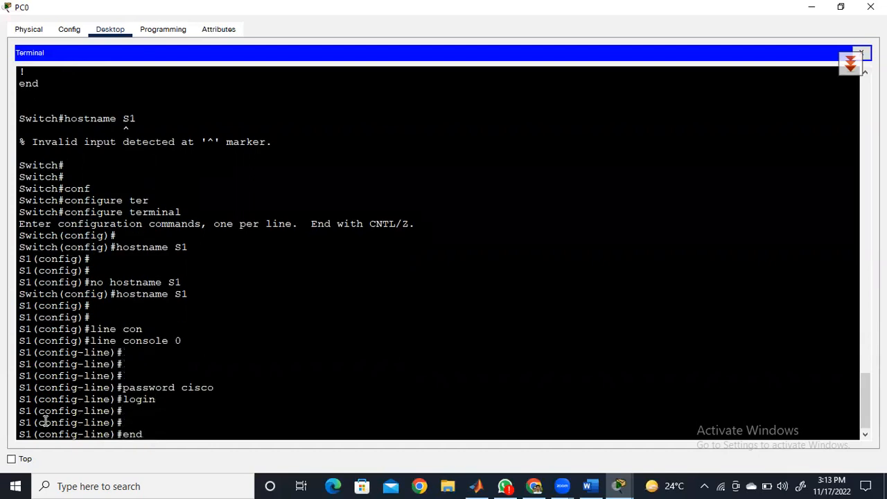
{"action": "key", "text": "Return"}
- Display the running configuration and page through it to check the hostname and console line settings
{"action": "key", "text": "Return"}
{"action": "key", "text": "Return"}
{"action": "key", "text": "Return"}
{"action": "key", "text": "Return"}
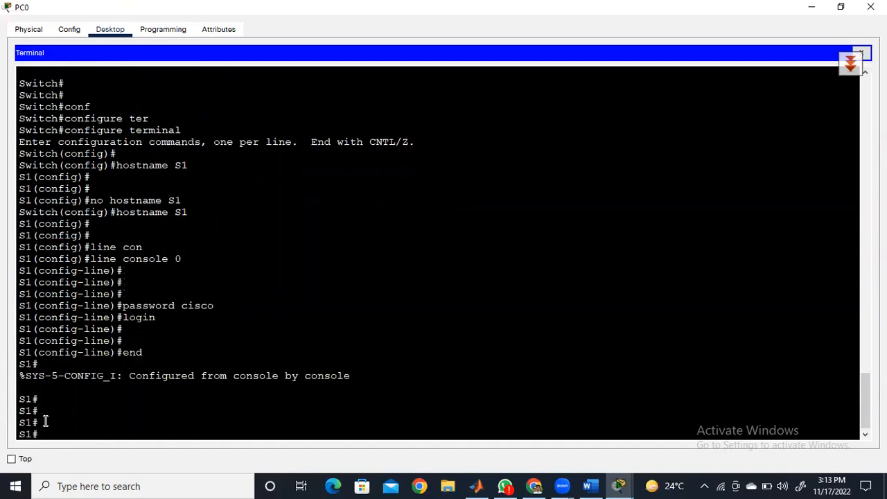
{"action": "type", "text": "show runn"}
{"action": "key", "text": "Tab"}
{"action": "key", "text": "Return"}
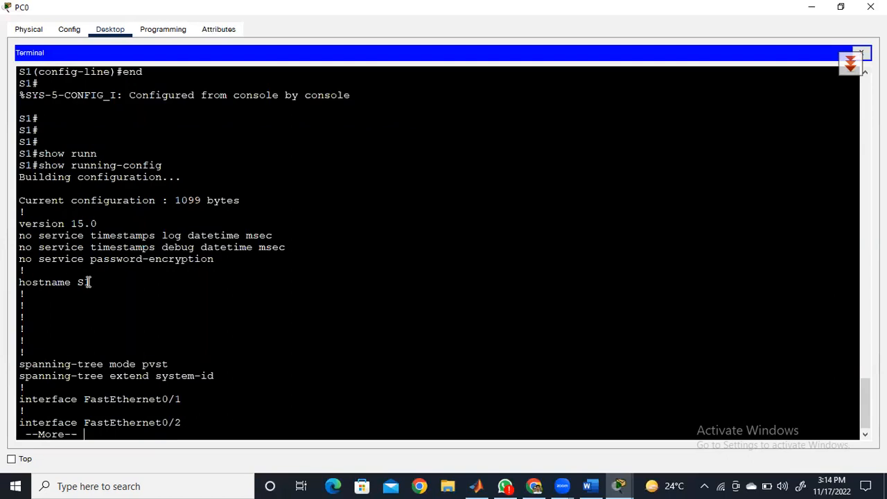
{"action": "key", "text": "space"}
{"action": "key", "text": "space"}
{"action": "key", "text": "space"}
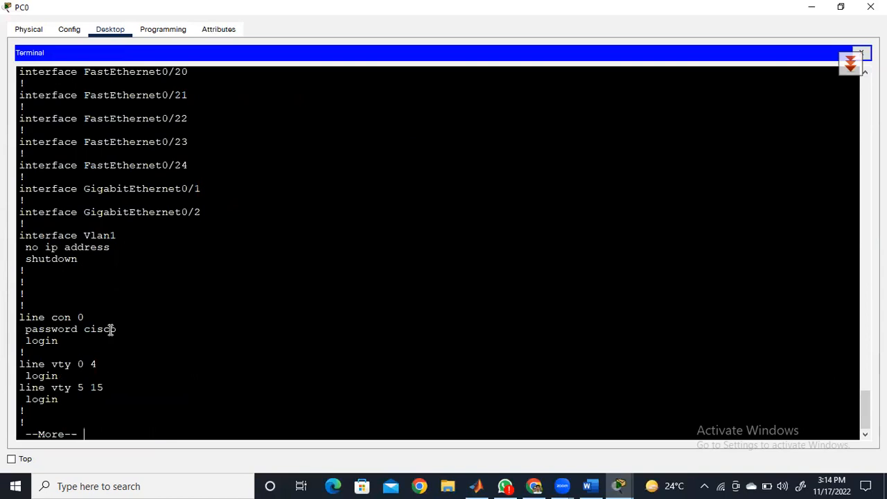
{"action": "key", "text": "space"}
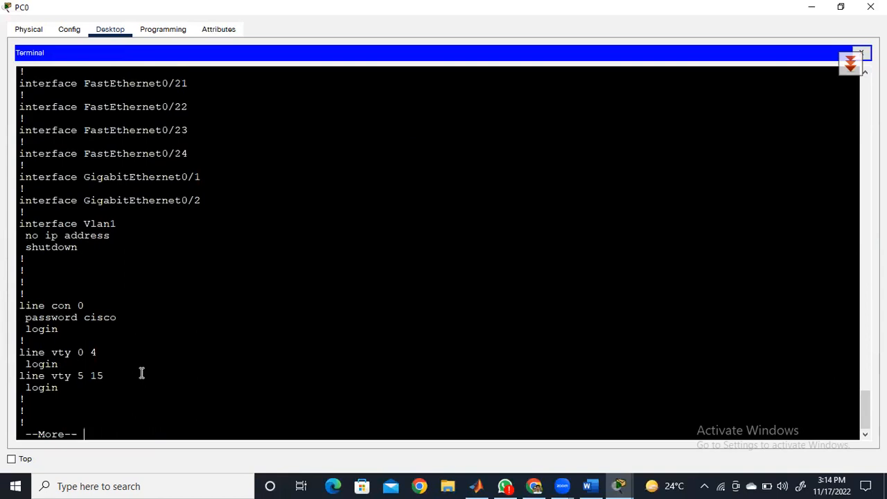
{"action": "key", "text": "Return"}
{"action": "key", "text": "Return"}
{"action": "key", "text": "Return"}
- Run end at the privileged EXEC prompt to trigger a domain name lookup, and abort the lookup
{"action": "type", "text": "end"}
{"action": "key", "text": "Return"}
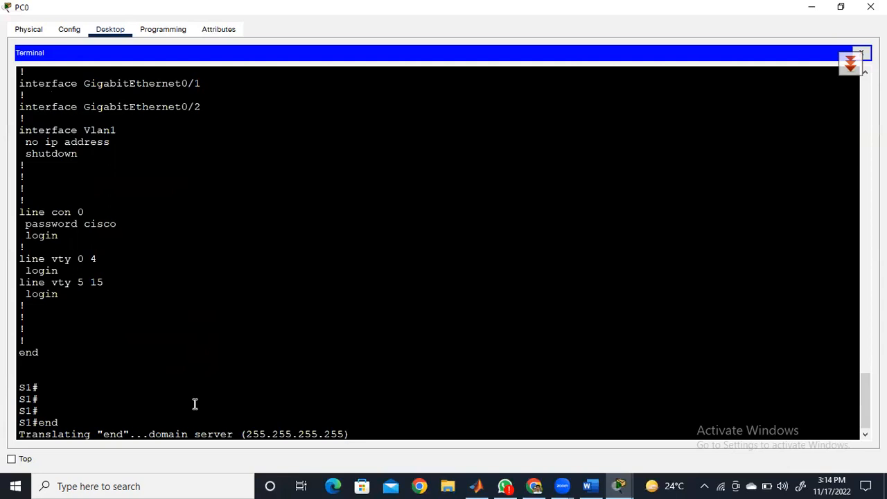
{"action": "key", "text": "ctrl+shift+6"}
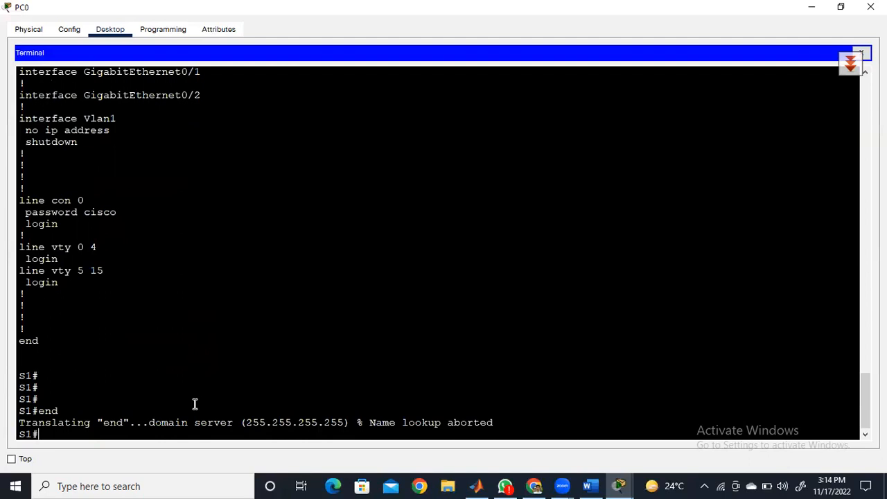
{"action": "key", "text": "Return"}
{"action": "key", "text": "Return"}
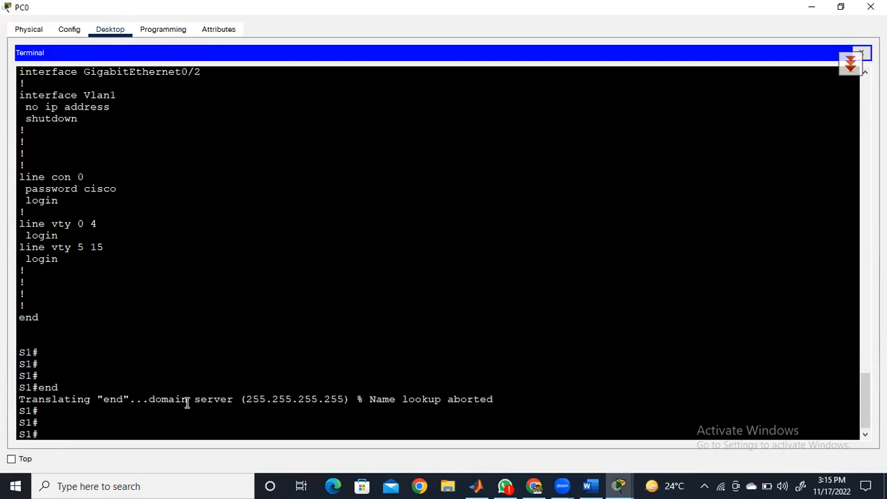
- Disable name resolution with no ip domain lookup in global configuration mode and return to privileged EXEC mode
{"action": "type", "text": "conf ter"}
{"action": "key", "text": "Return"}
{"action": "key", "text": "Return"}
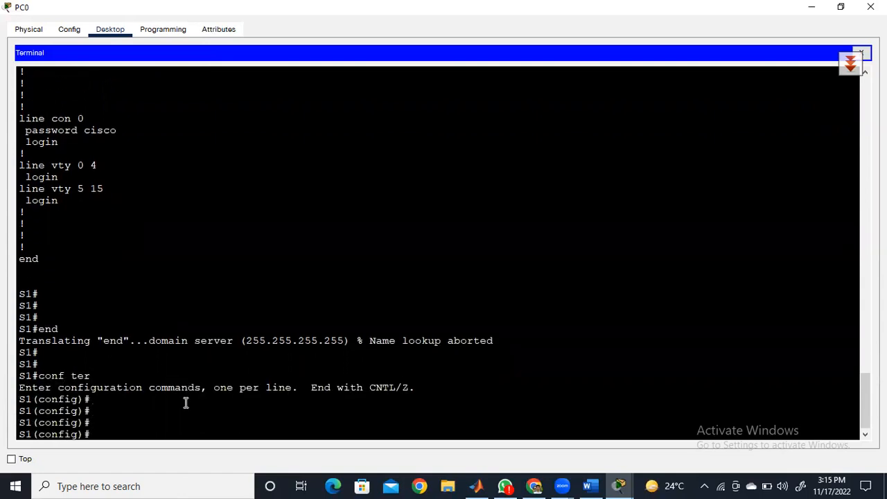
{"action": "type", "text": "no ip do"}
{"action": "key", "text": "Tab"}
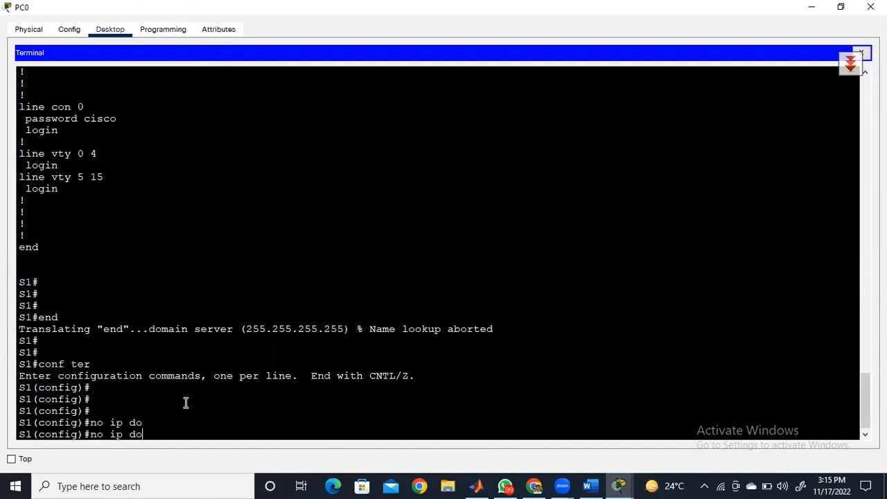
{"action": "key", "text": "Tab"}
{"action": "type", "text": "main"}
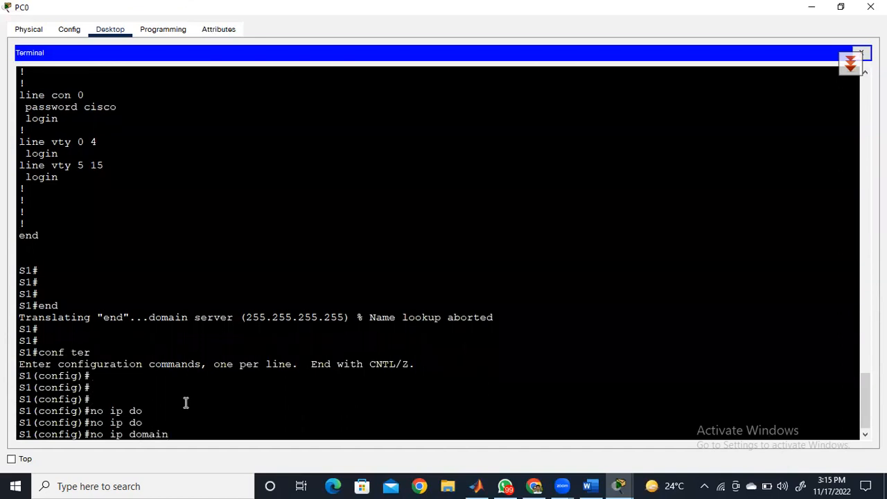
{"action": "type", "text": " lookup"}
{"action": "key", "text": "Return"}
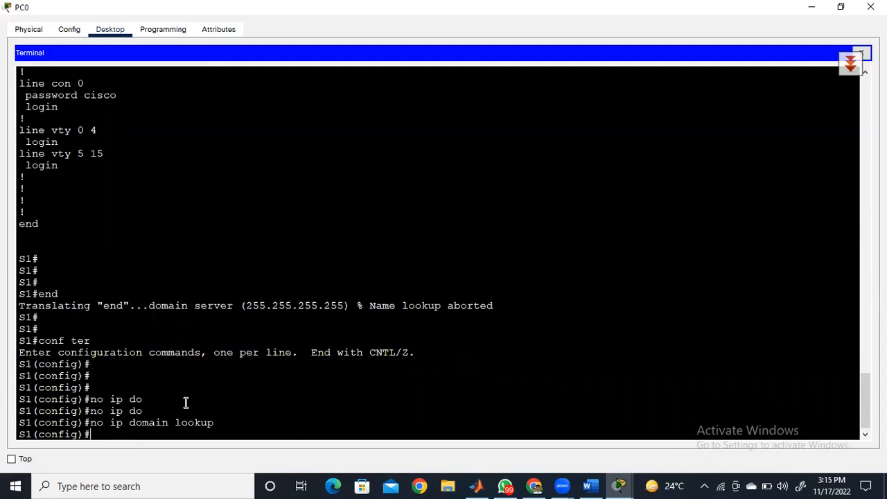
{"action": "type", "text": "end"}
{"action": "key", "text": "Return"}
- Test the disabled lookup by running end at the privileged EXEC prompt, and highlight the no ip domain lookup command
{"action": "key", "text": "Return"}
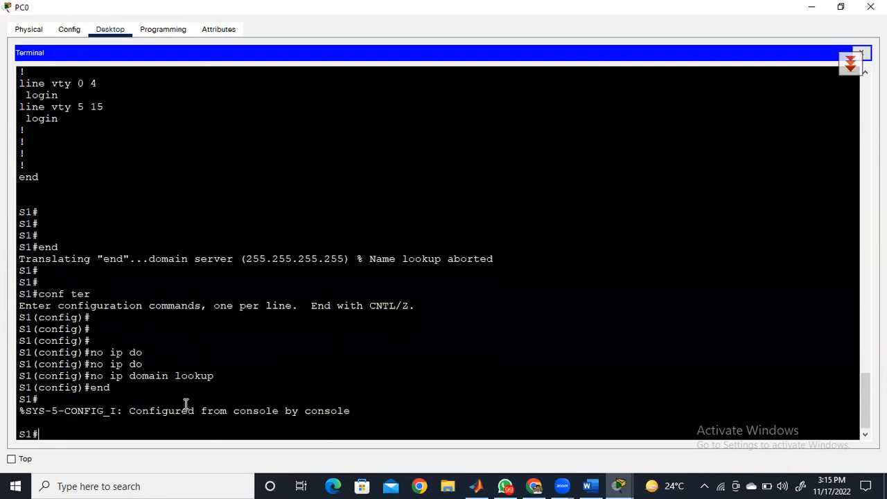
{"action": "key", "text": "Return"}
{"action": "key", "text": "Return"}
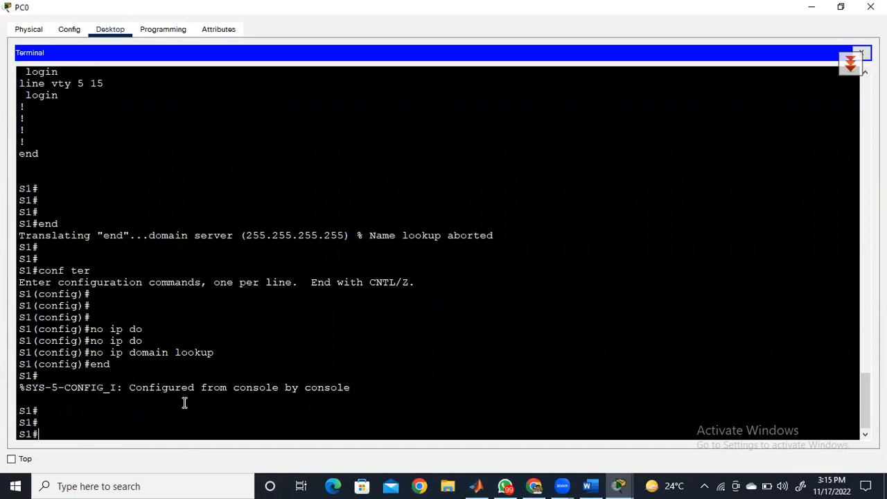
{"action": "type", "text": "end"}
{"action": "key", "text": "Return"}
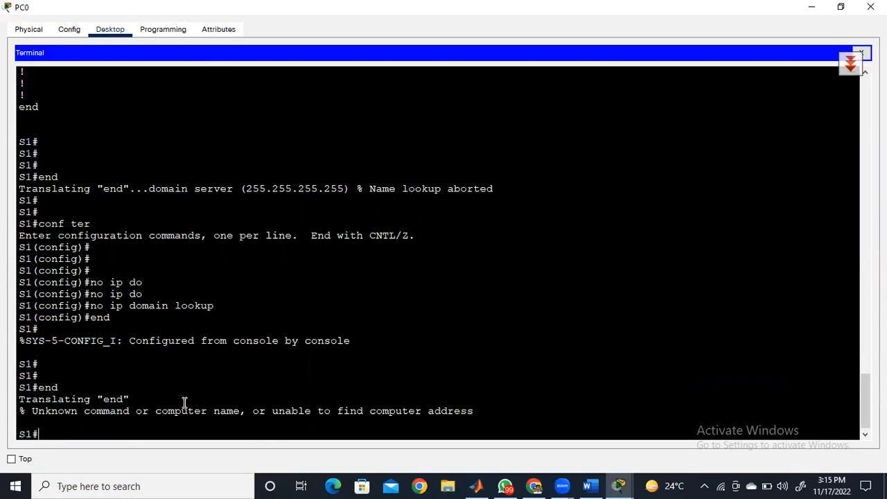
{"action": "left_click_drag", "start_coordinate": [214, 306], "coordinate": [92, 305]}
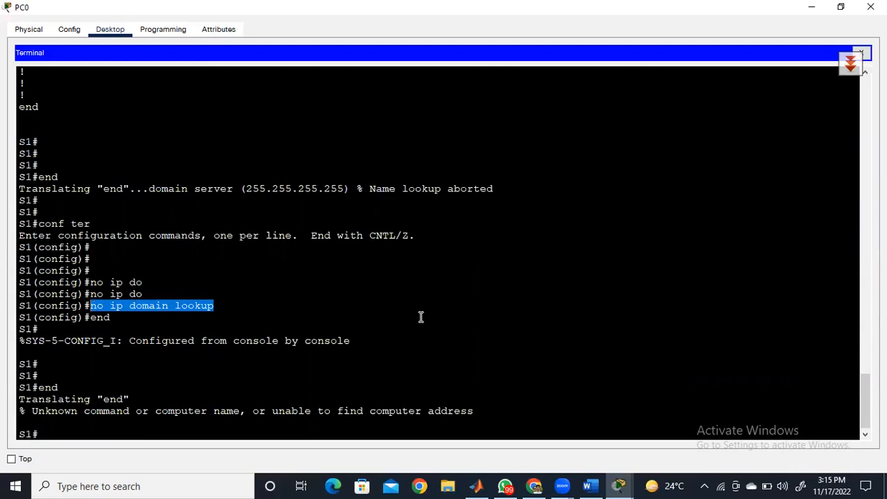
{"action": "left_click", "coordinate": [84, 432]}
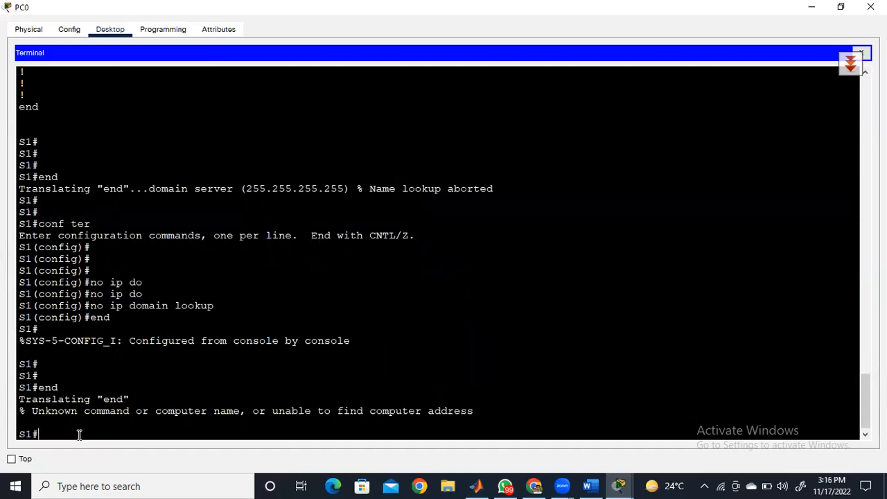
- Exit the console session and sign back in to S1 with the console password
{"action": "type", "text": "exit"}
{"action": "key", "text": "Return"}
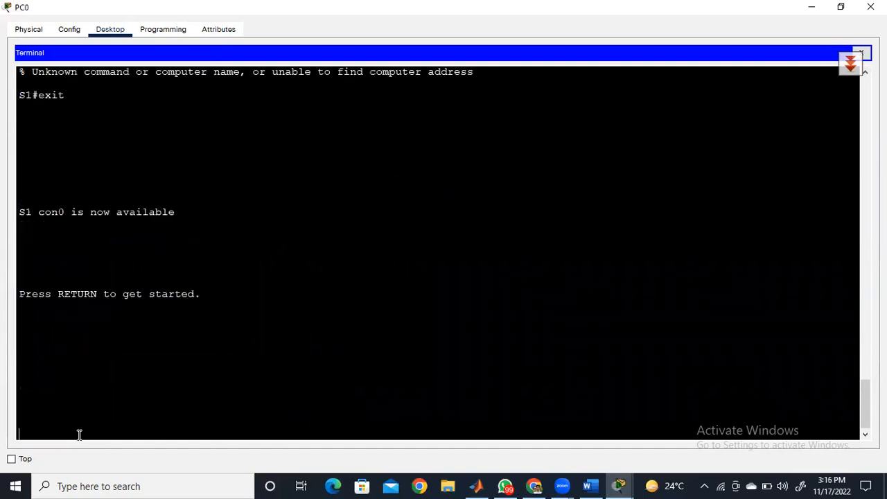
{"action": "key", "text": "Return"}
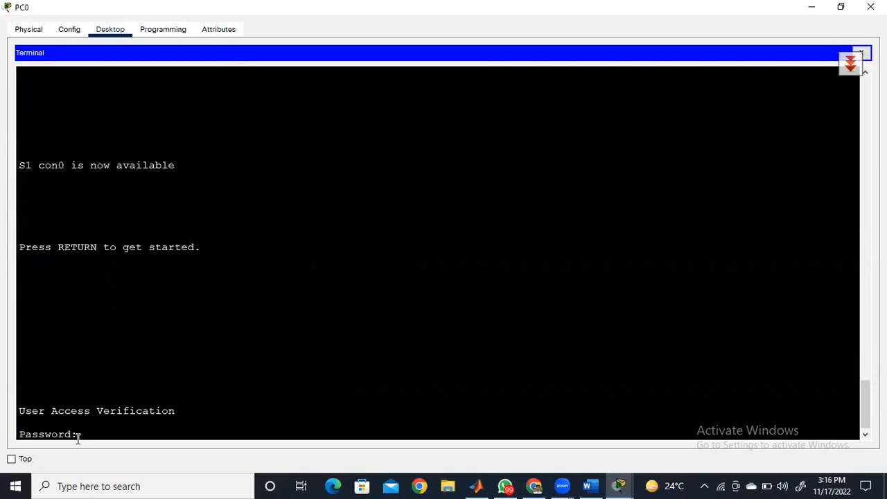
{"action": "key", "text": "Return"}
{"action": "key", "text": "Return"}
{"action": "key", "text": "Return"}
{"action": "key", "text": "Return"}
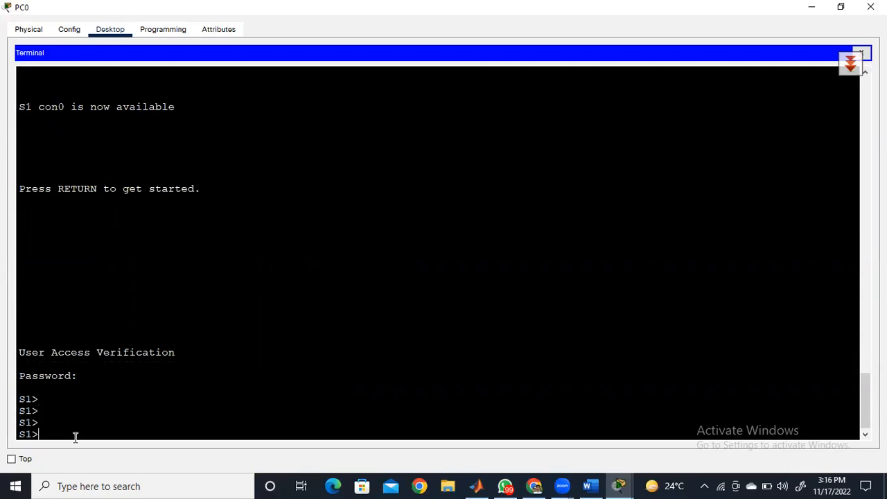
- Enter privileged EXEC mode with en and open global configuration mode with conf ter
{"action": "type", "text": "en"}
{"action": "key", "text": "Return"}
{"action": "key", "text": "Return"}
{"action": "key", "text": "Return"}
{"action": "type", "text": "conf ter"}
{"action": "key", "text": "Return"}
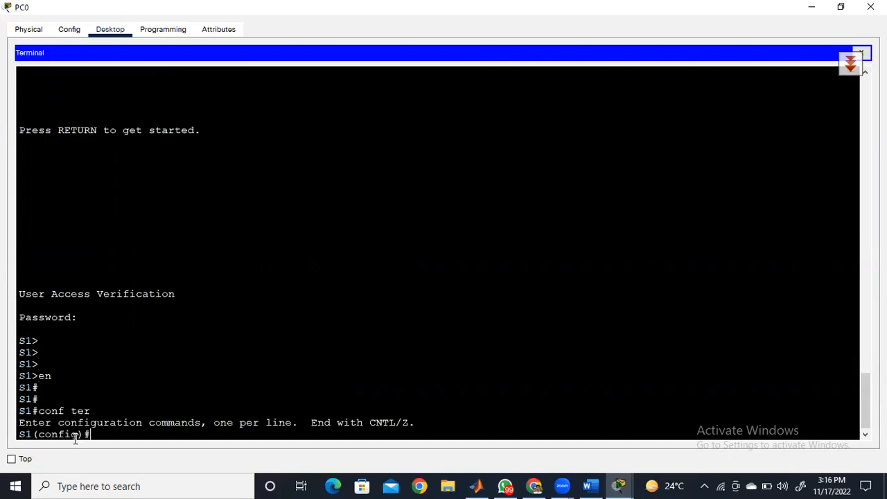
- Remove the console line's password with the no password command under line console 0
{"action": "key", "text": "Return"}
{"action": "key", "text": "Return"}
{"action": "type", "text": "line"}
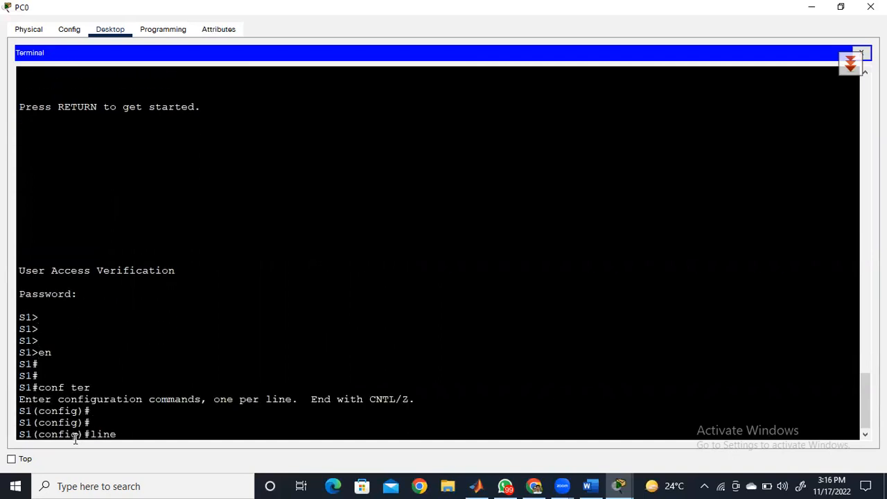
{"action": "type", "text": " console 0"}
{"action": "key", "text": "Return"}
{"action": "key", "text": "Return"}
{"action": "key", "text": "Return"}
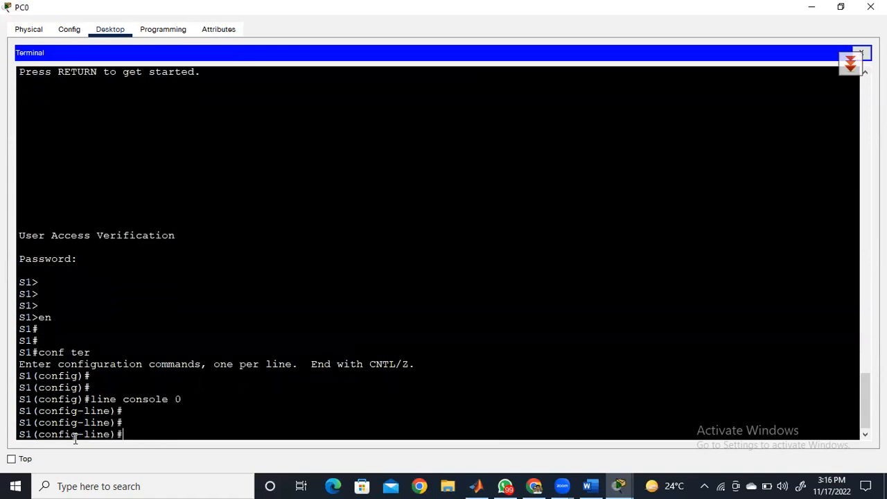
{"action": "type", "text": "no password cisco"}
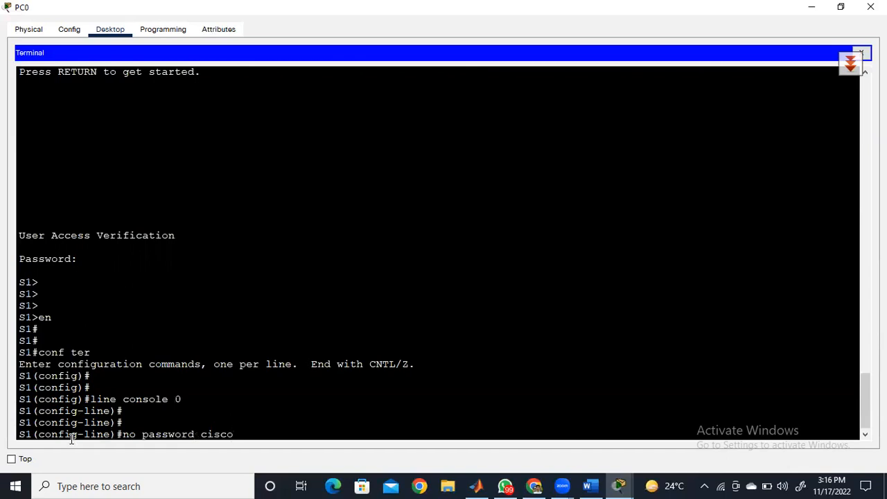
{"action": "key", "text": "Return"}
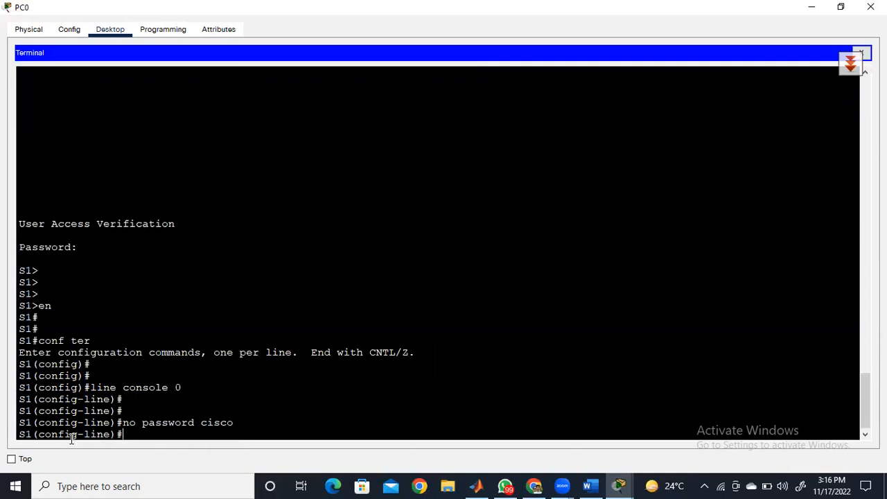
- End configuration mode, exit the console session and reopen it to test access without a password
{"action": "type", "text": "end"}
{"action": "key", "text": "Return"}
{"action": "key", "text": "Return"}
{"action": "key", "text": "Return"}
{"action": "key", "text": "Return"}
{"action": "type", "text": "exit"}
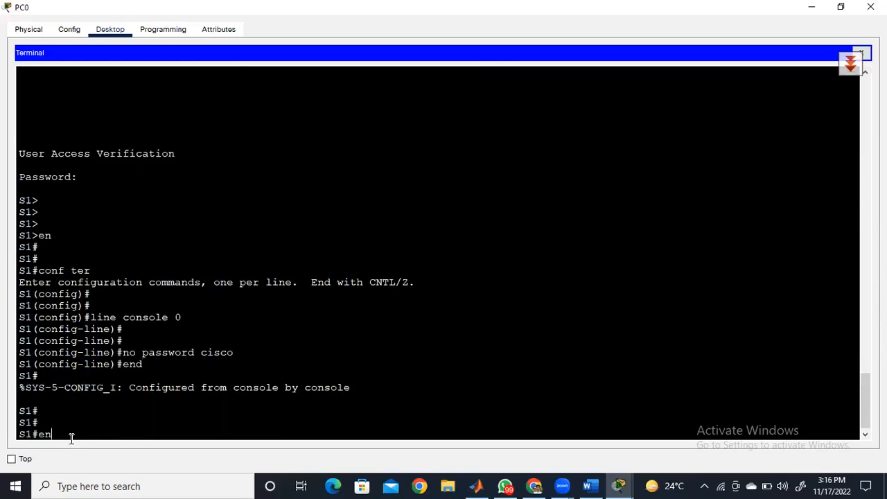
{"action": "key", "text": "Return"}
{"action": "key", "text": "Return"}
{"action": "key", "text": "Return"}
{"action": "key", "text": "Return"}
{"action": "key", "text": "Return"}
{"action": "key", "text": "Return"}
{"action": "key", "text": "Return"}
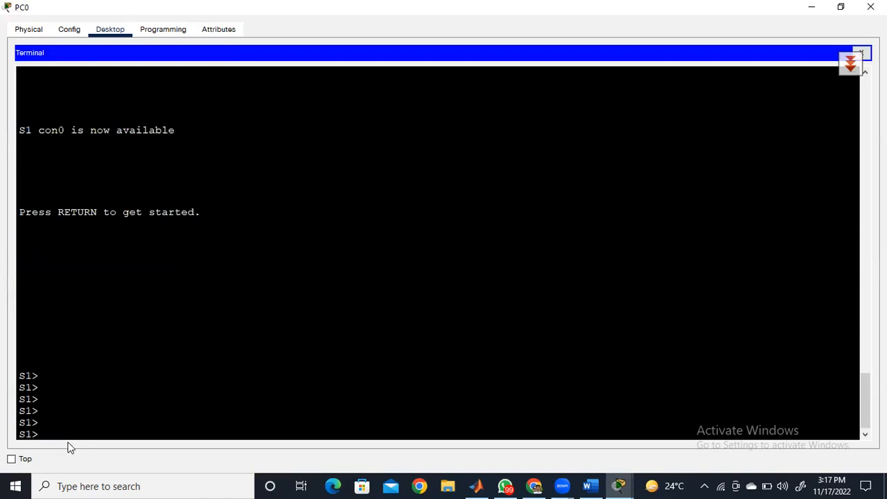
- Move from the reopened session's user EXEC prompt through privileged EXEC mode into global configuration mode
{"action": "left_click", "coordinate": [328, 70]}
{"action": "left_click", "coordinate": [76, 433]}
{"action": "type", "text": "en"}
{"action": "key", "text": "Return"}
{"action": "key", "text": "Return"}
{"action": "key", "text": "Return"}
{"action": "key", "text": "Return"}
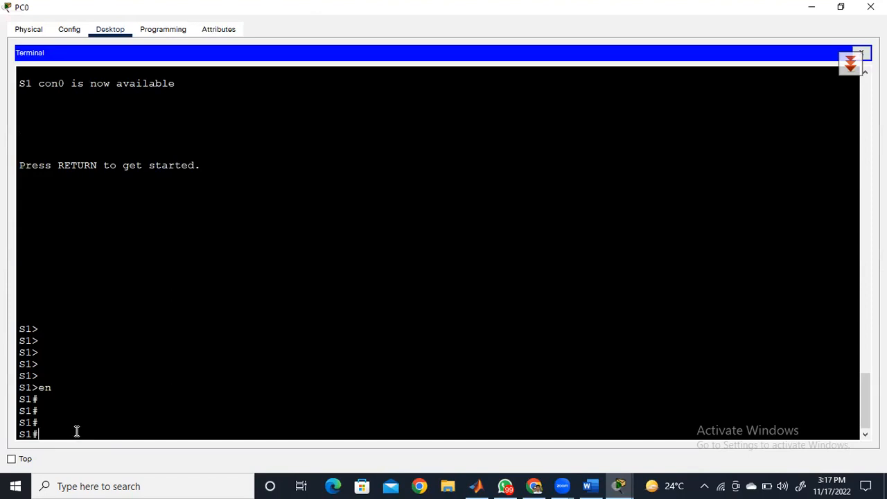
{"action": "key", "text": "Return"}
{"action": "type", "text": "conf ter"}
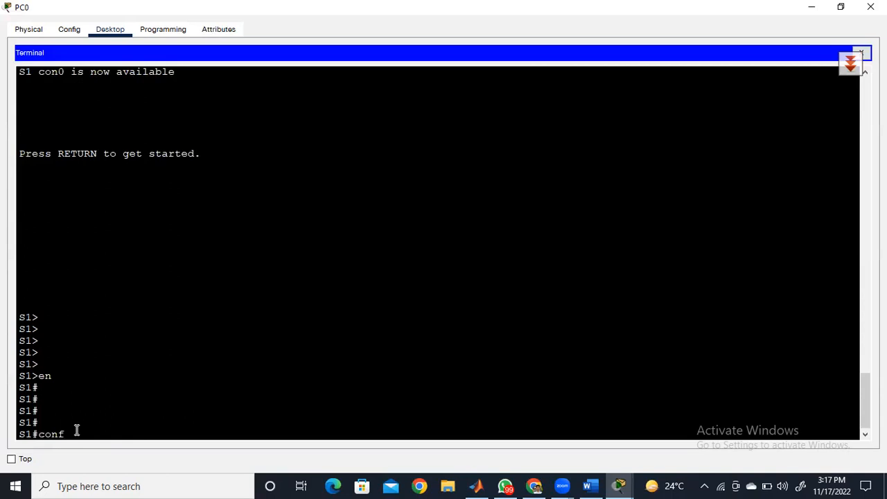
{"action": "key", "text": "Return"}
- Enter line configuration mode for the console port with line console 0
{"action": "key", "text": "Return"}
{"action": "key", "text": "Return"}
{"action": "key", "text": "Return"}
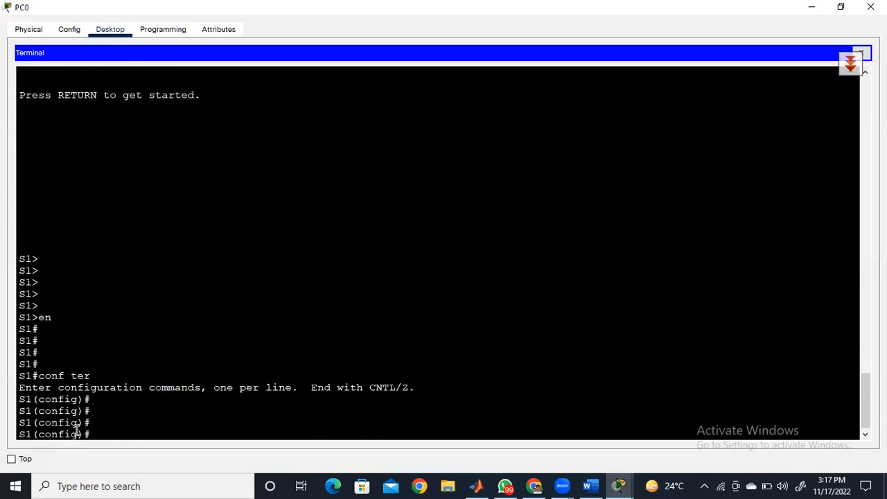
{"action": "type", "text": "line console 0"}
{"action": "key", "text": "Return"}
{"action": "key", "text": "Return"}
{"action": "key", "text": "Return"}
{"action": "key", "text": "Return"}
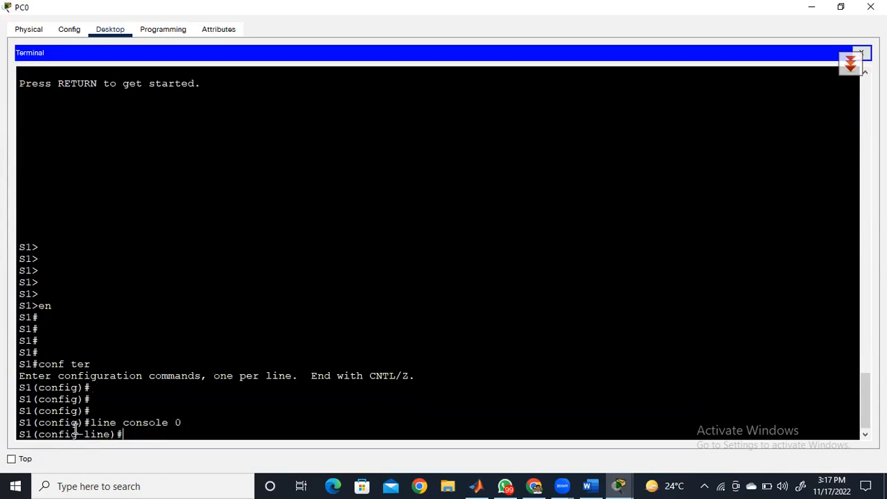
- Set the console line's password and require it at sign-in with the login command
{"action": "type", "text": "pass"}
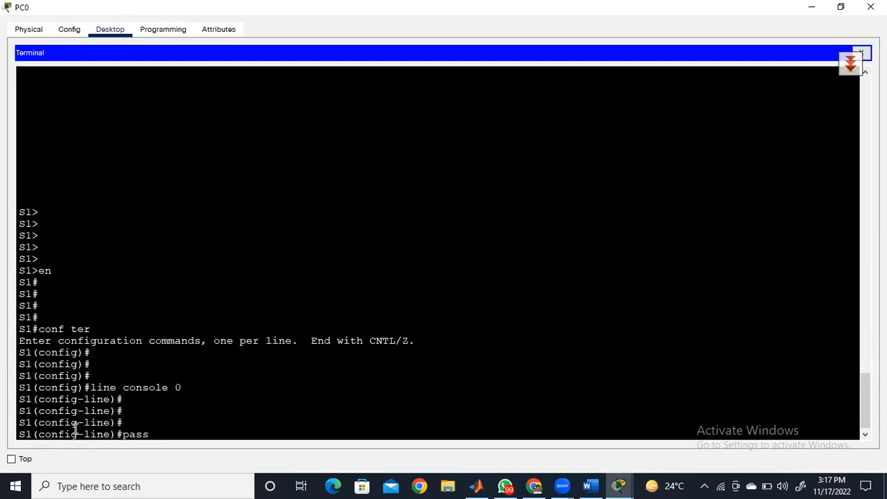
{"action": "key", "text": "Tab"}
{"action": "type", "text": "cisco"}
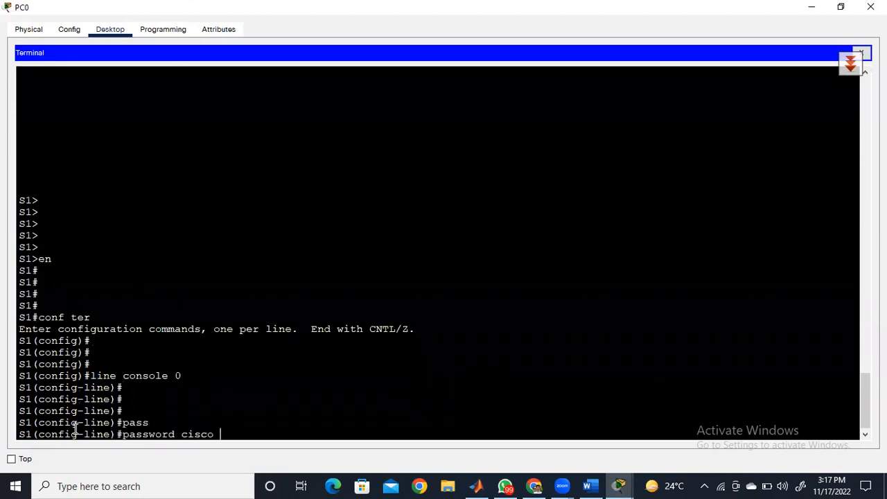
{"action": "key", "text": "Return"}
{"action": "type", "text": "login"}
{"action": "key", "text": "Return"}
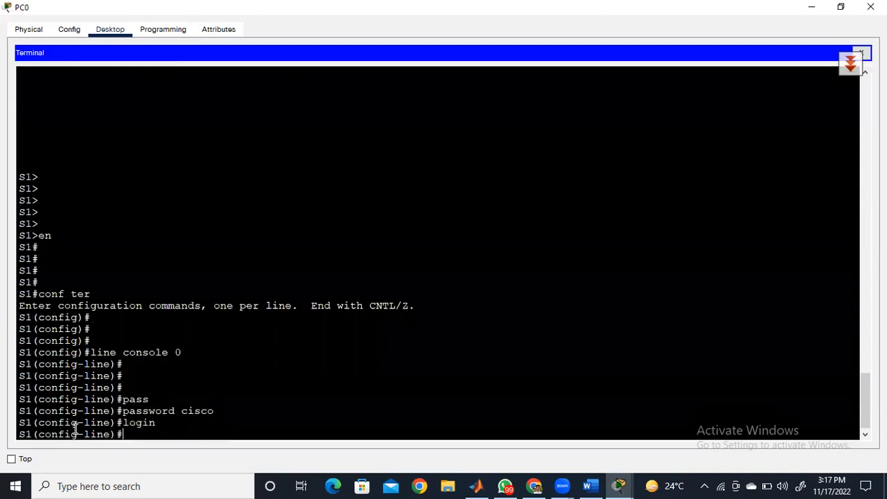
{"action": "key", "text": "Return"}
{"action": "key", "text": "Return"}
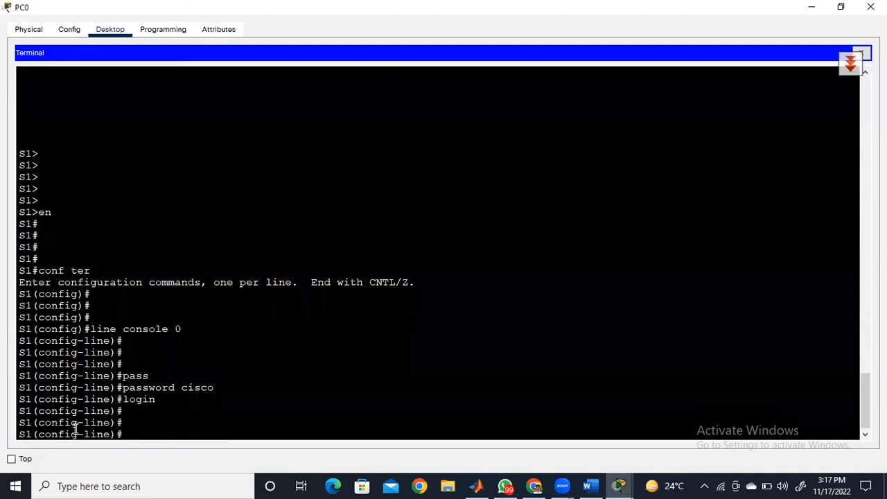
- Return from line configuration mode to global configuration mode with exit
{"action": "type", "text": "end"}
{"action": "key", "text": "BackSpace"}
{"action": "key", "text": "BackSpace"}
{"action": "key", "text": "BackSpace"}
{"action": "type", "text": "exit"}
{"action": "key", "text": "Return"}
{"action": "key", "text": "Return"}
{"action": "key", "text": "Return"}
{"action": "key", "text": "Return"}
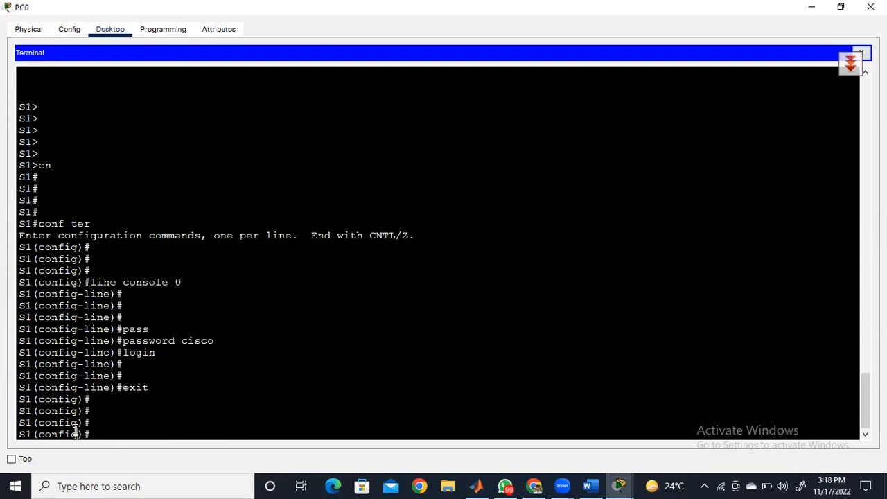
{"action": "triple_click", "coordinate": [76, 430]}
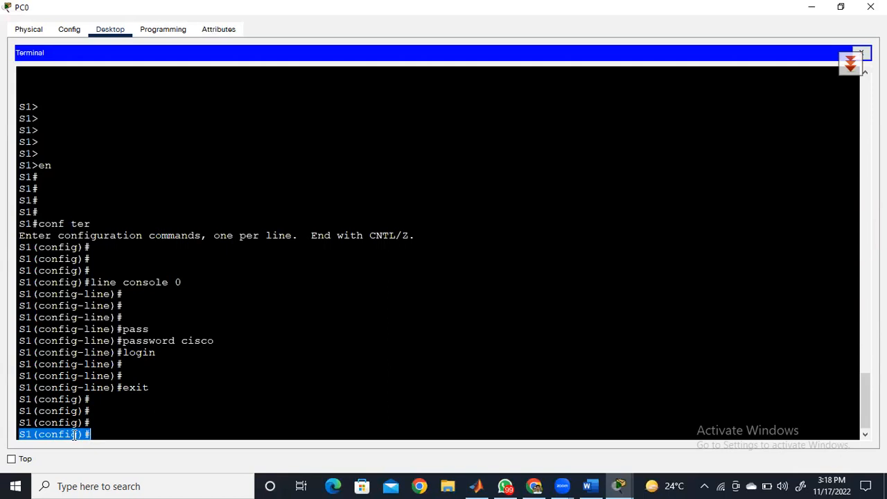
{"action": "type", "text": "en"}
{"action": "key", "text": "BackSpace"}
{"action": "key", "text": "BackSpace"}
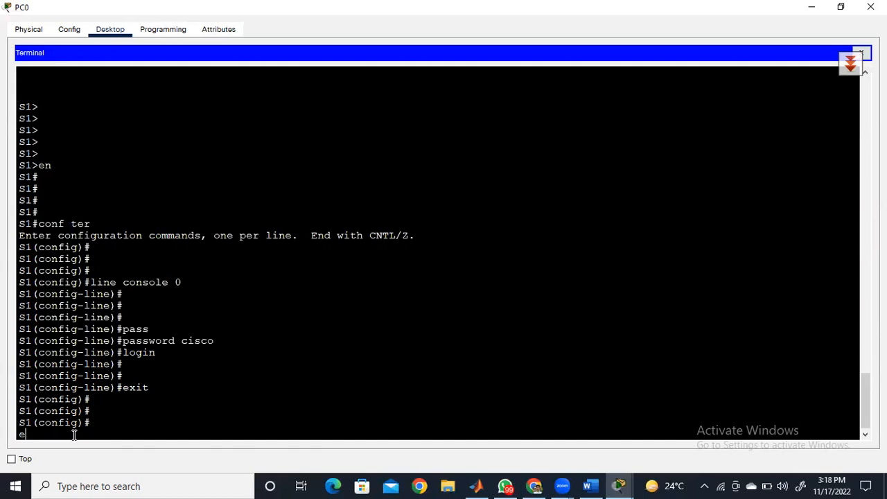
{"action": "key", "text": "Return"}
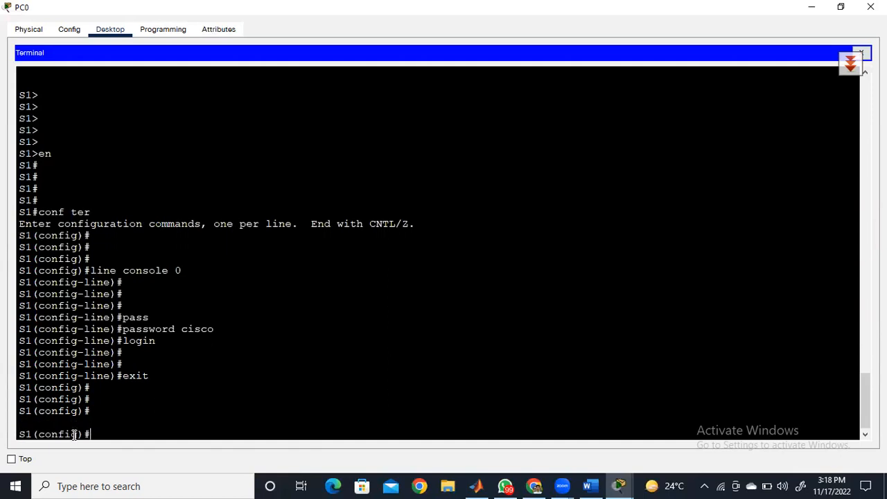
- Protect privileged EXEC mode by setting the enable password with the enable password command
{"action": "type", "text": "enable pass"}
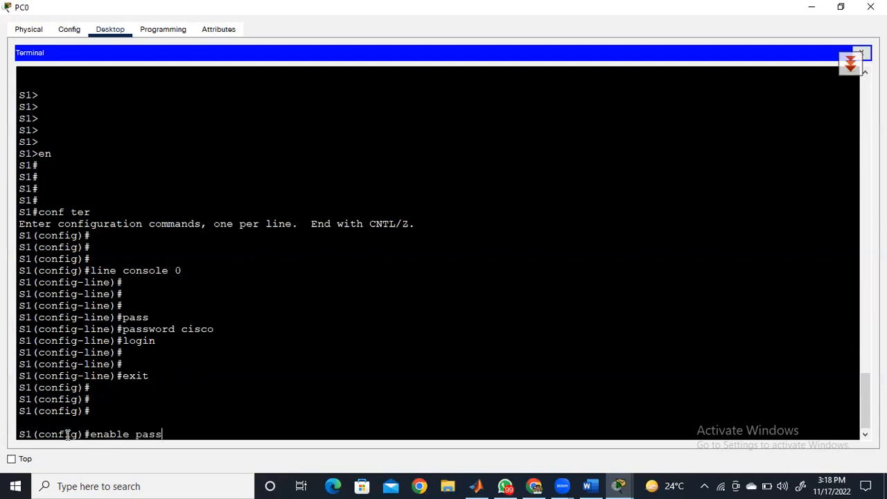
{"action": "type", "text": "word class"}
{"action": "key", "text": "Return"}
{"action": "key", "text": "Return"}
{"action": "key", "text": "Return"}
{"action": "key", "text": "Return"}
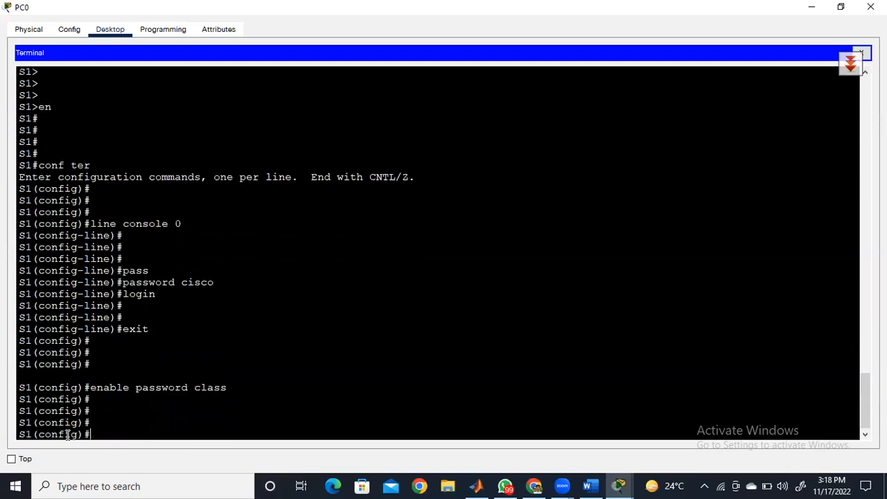
- End configuration mode, exit the console session and log back in with the console password
{"action": "type", "text": "end"}
{"action": "key", "text": "Return"}
{"action": "key", "text": "Return"}
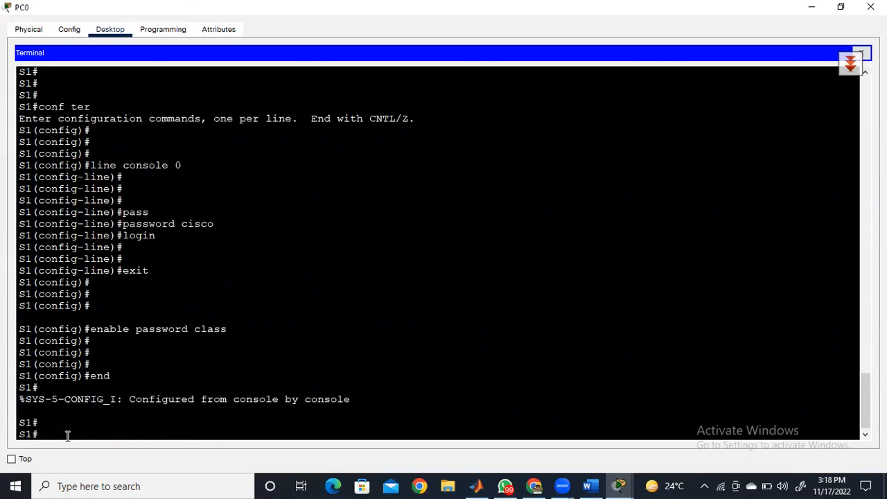
{"action": "type", "text": "exit"}
{"action": "key", "text": "Return"}
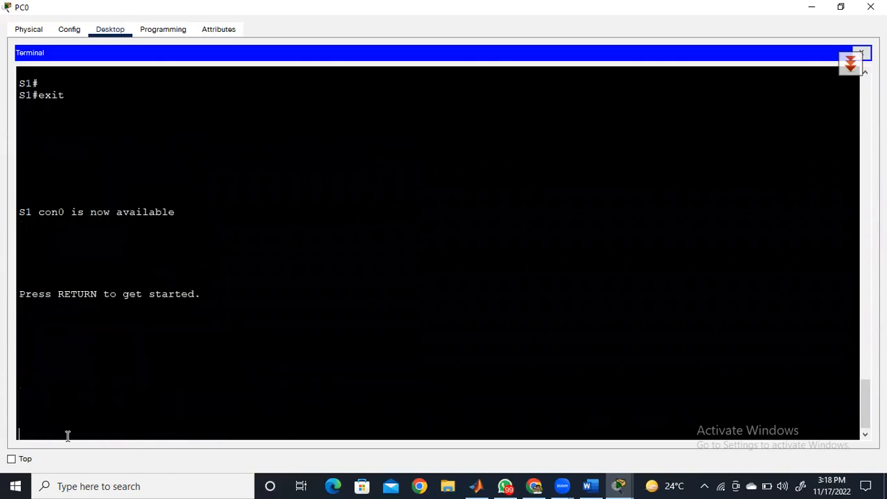
{"action": "key", "text": "Return"}
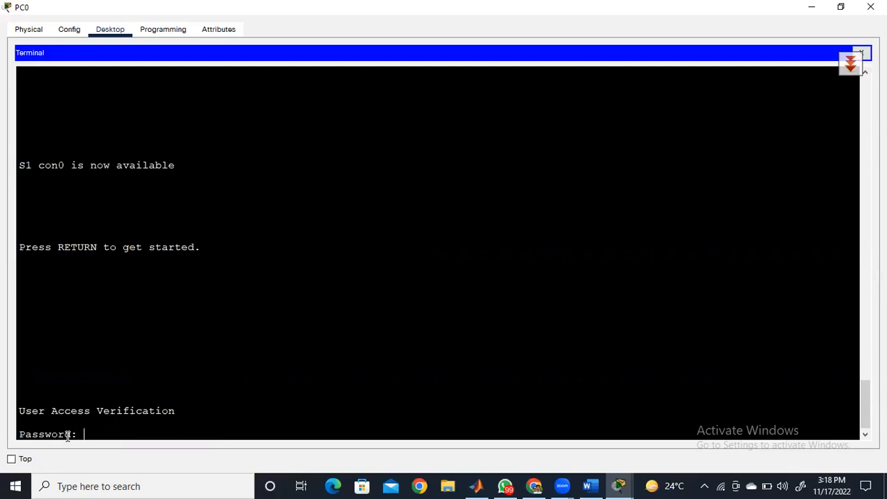
{"action": "key", "text": "Return"}
{"action": "key", "text": "Return"}
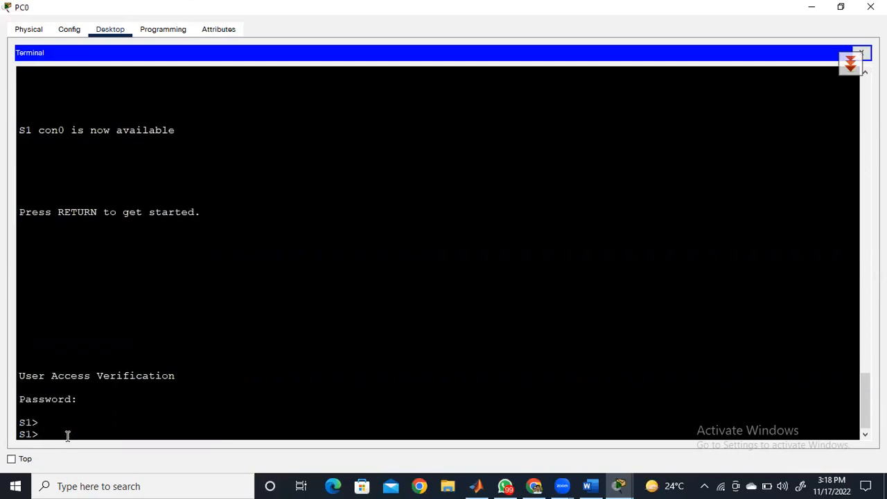
- Enter privileged EXEC mode with enable and supply the enable password
{"action": "type", "text": "en"}
{"action": "key", "text": "Tab"}
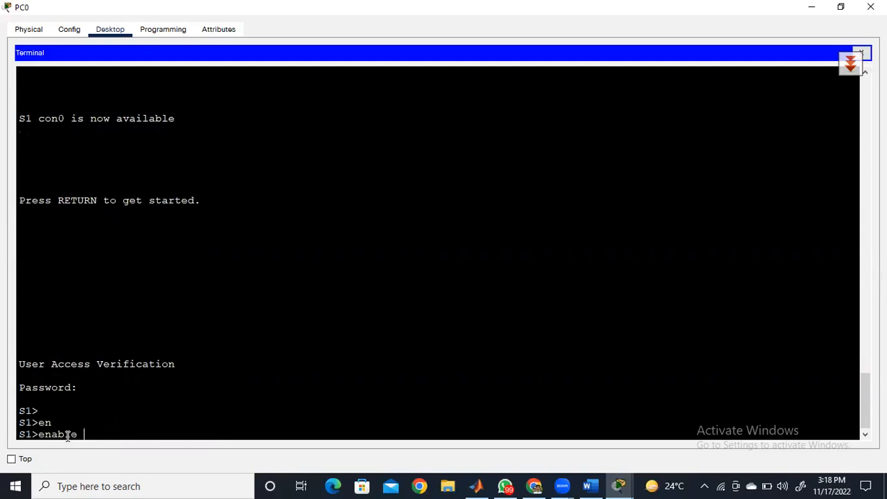
{"action": "key", "text": "Return"}
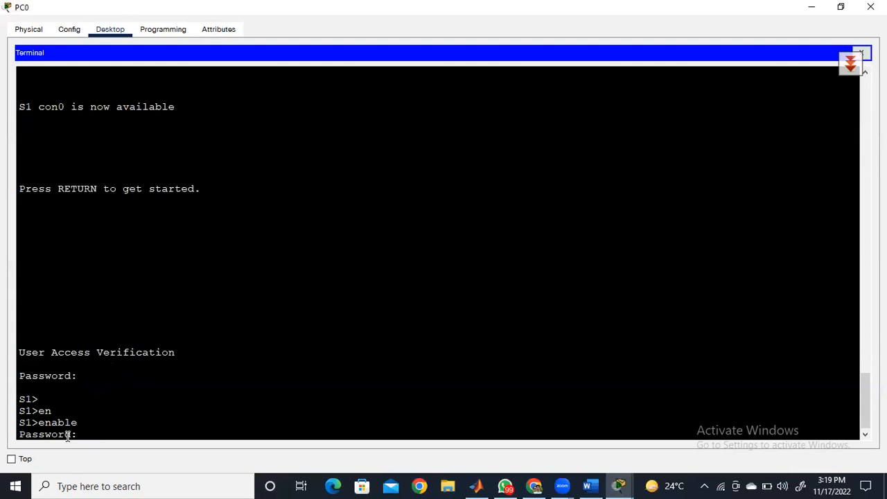
{"action": "key", "text": "Return"}
{"action": "key", "text": "Return"}
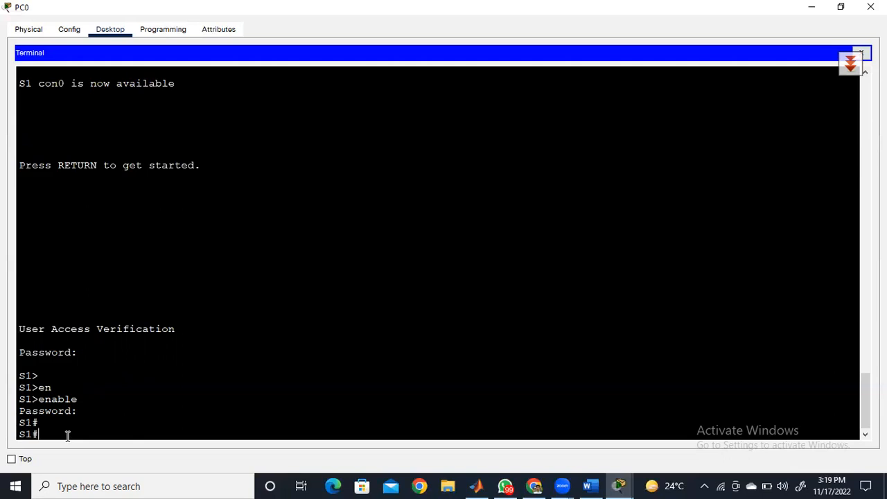
- Show the running configuration and examine how the enable and console line passwords are stored, paging through to the end
{"action": "type", "text": "show runn"}
{"action": "key", "text": "Tab"}
{"action": "key", "text": "Return"}
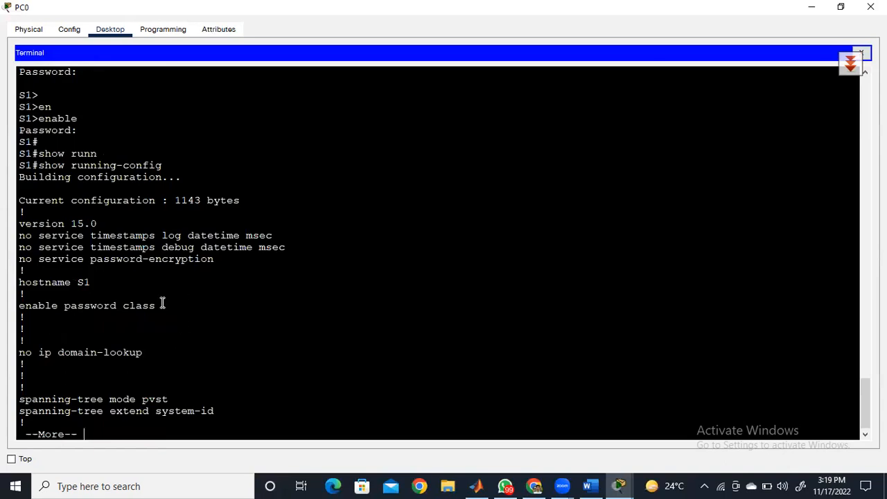
{"action": "left_click_drag", "start_coordinate": [163, 304], "coordinate": [123, 305]}
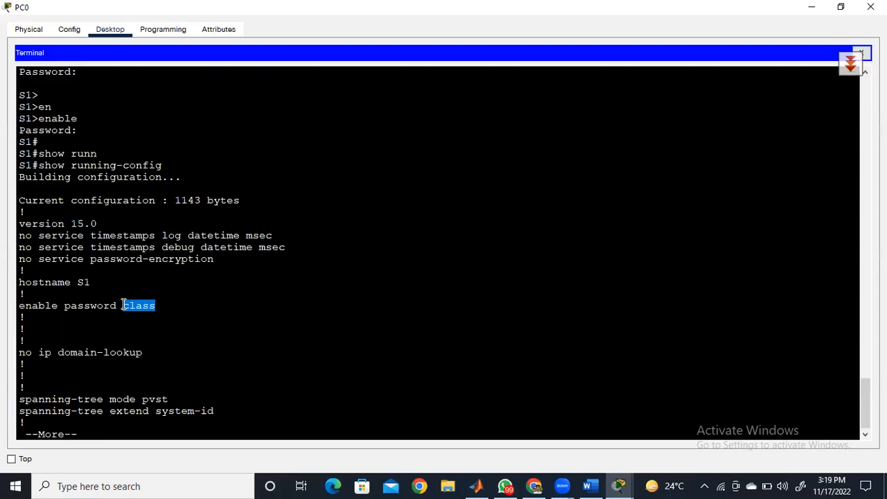
{"action": "key", "text": "space"}
{"action": "key", "text": "space"}
{"action": "key", "text": "space"}
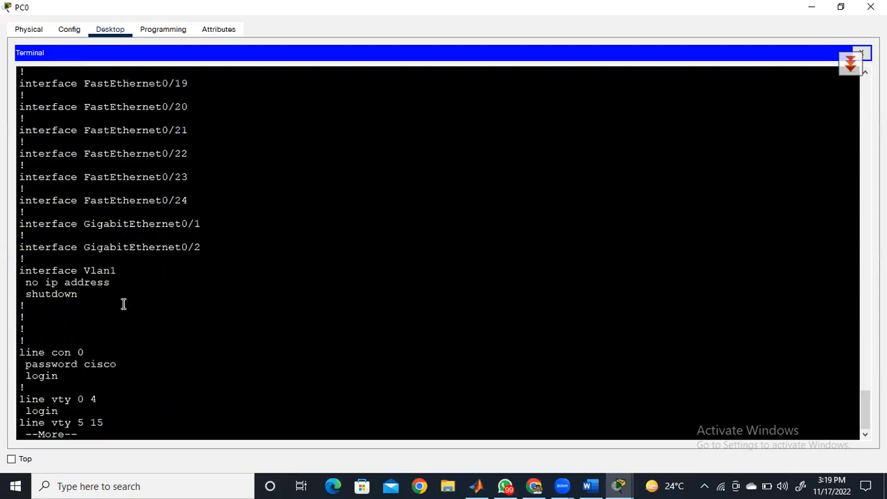
{"action": "right_click", "coordinate": [88, 368]}
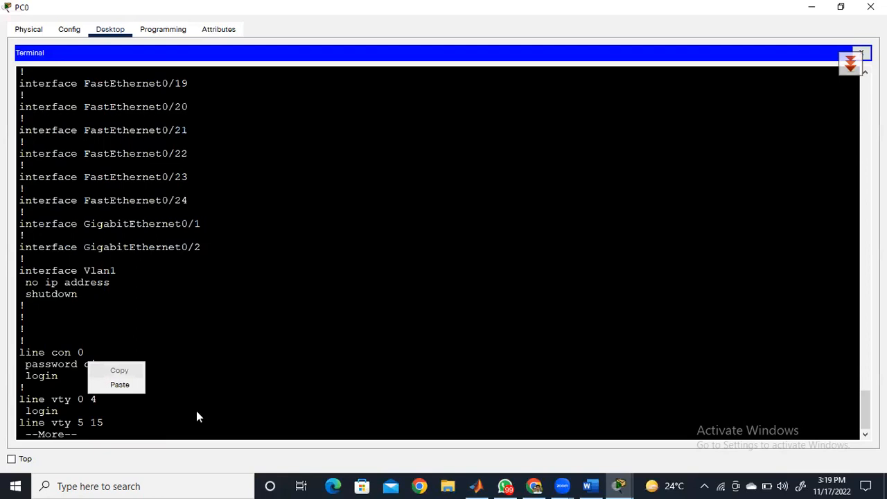
{"action": "left_click", "coordinate": [299, 315]}
{"action": "key", "text": "space"}
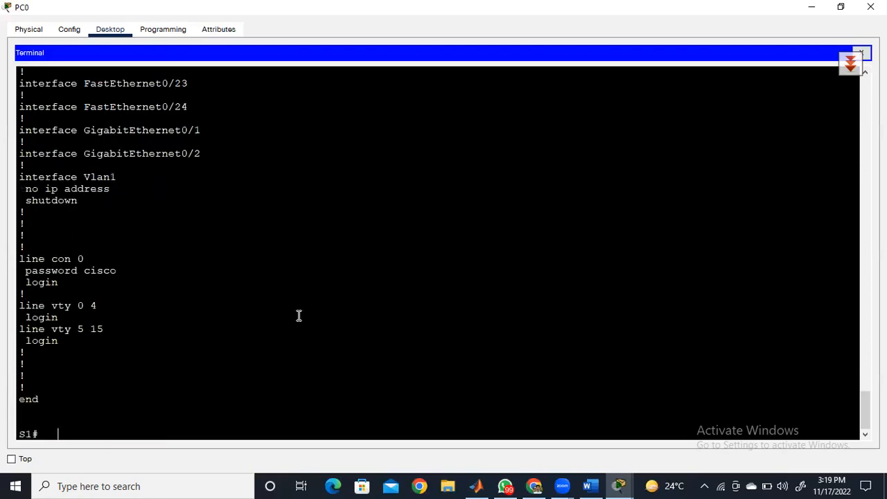
- Open global configuration mode with conf ter and encrypt the stored passwords with service password-encryption
{"action": "type", "text": "conf ter"}
{"action": "key", "text": "Return"}
{"action": "key", "text": "Return"}
{"action": "key", "text": "Return"}
{"action": "key", "text": "Return"}
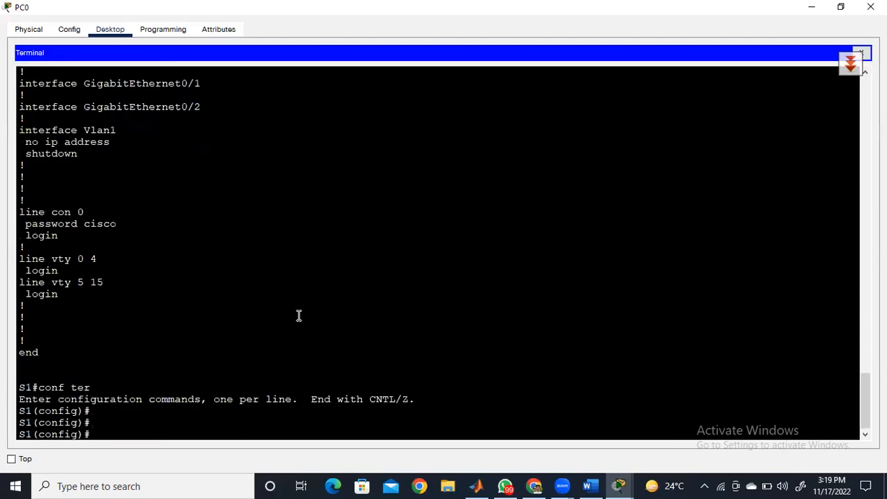
{"action": "type", "text": "setc"}
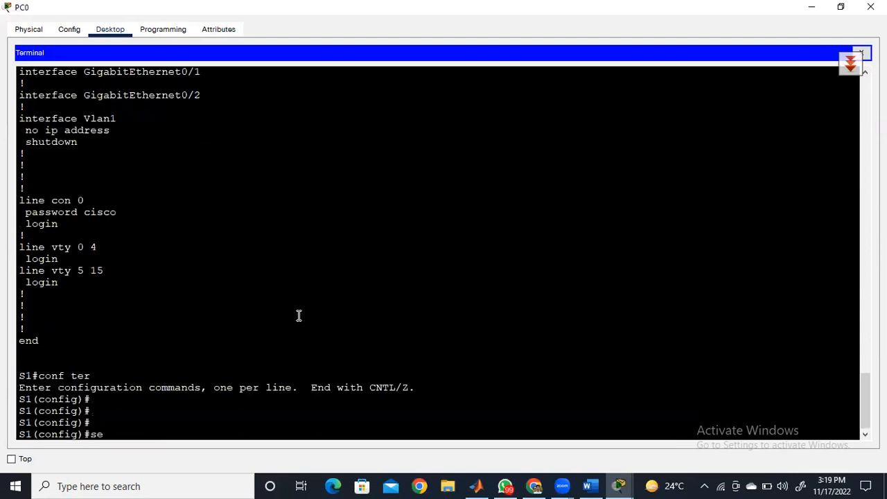
{"action": "key", "text": "BackSpace"}
{"action": "key", "text": "BackSpace"}
{"action": "type", "text": "r"}
{"action": "key", "text": "Tab"}
{"action": "type", "text": "pass"}
{"action": "key", "text": "Tab"}
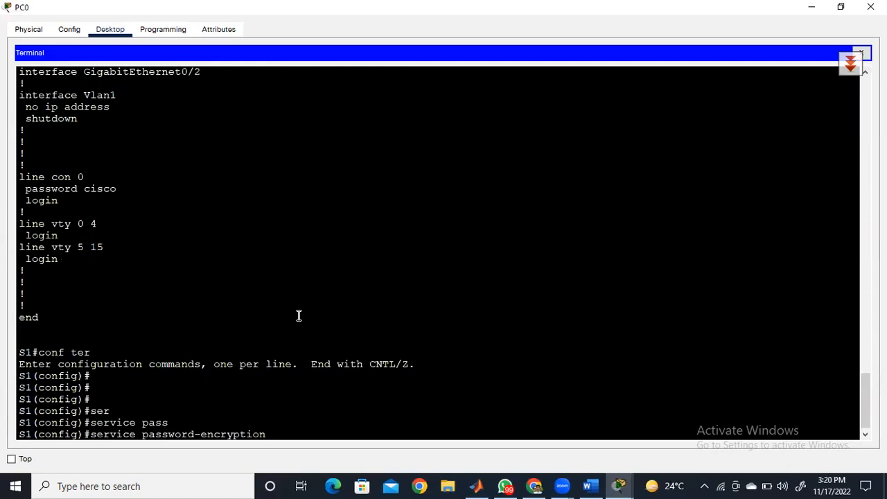
{"action": "key", "text": "Return"}
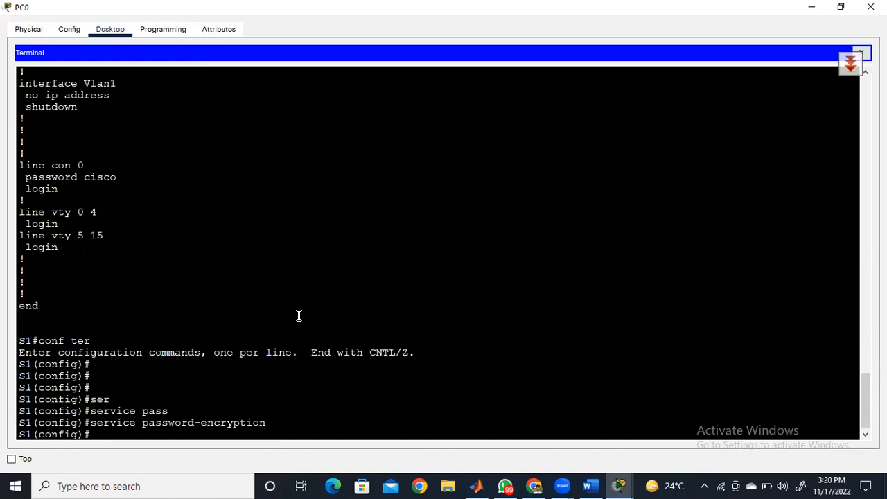
- Try to set the enable secret to the same value as the enable password
{"action": "type", "text": "enale"}
{"action": "key", "text": "BackSpace"}
{"action": "key", "text": "BackSpace"}
{"action": "key", "text": "BackSpace"}
{"action": "key", "text": "Tab"}
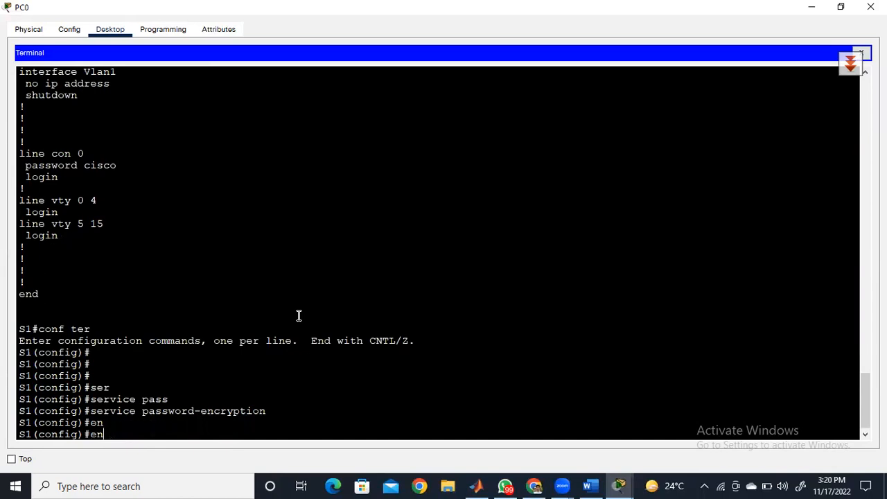
{"action": "type", "text": "a"}
{"action": "key", "text": "Tab"}
{"action": "type", "text": "sec"}
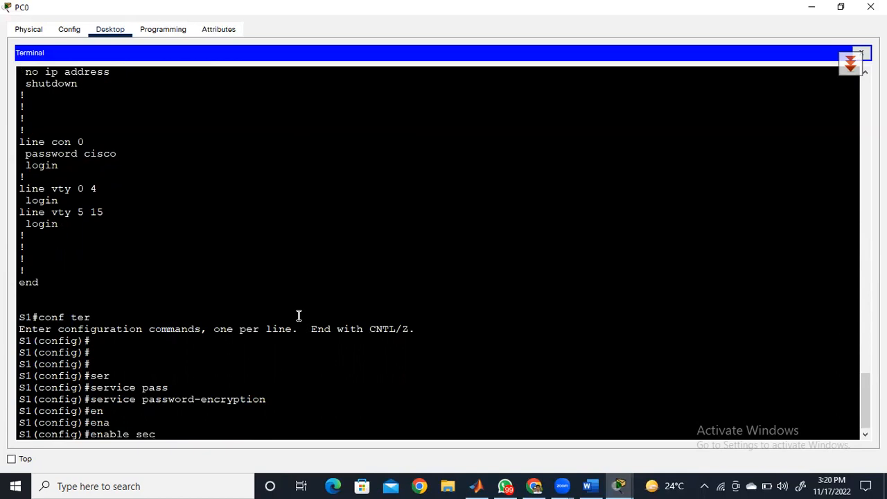
{"action": "key", "text": "Tab"}
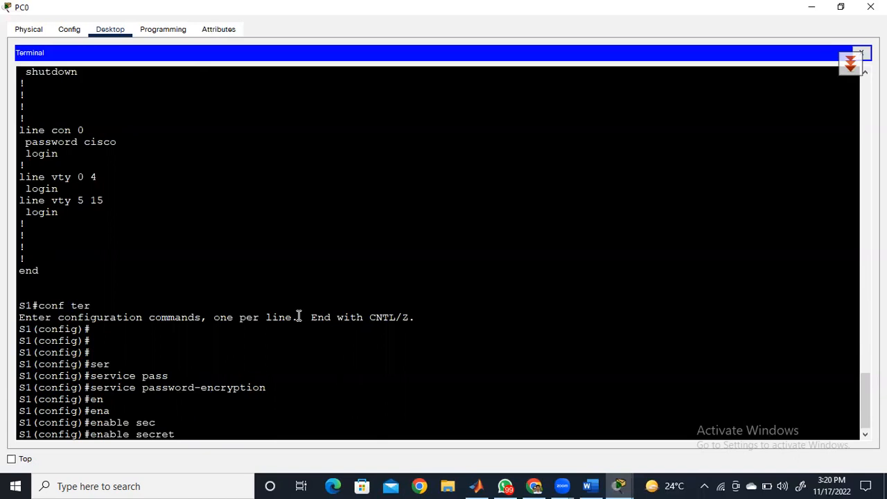
{"action": "type", "text": "class"}
{"action": "key", "text": "Return"}
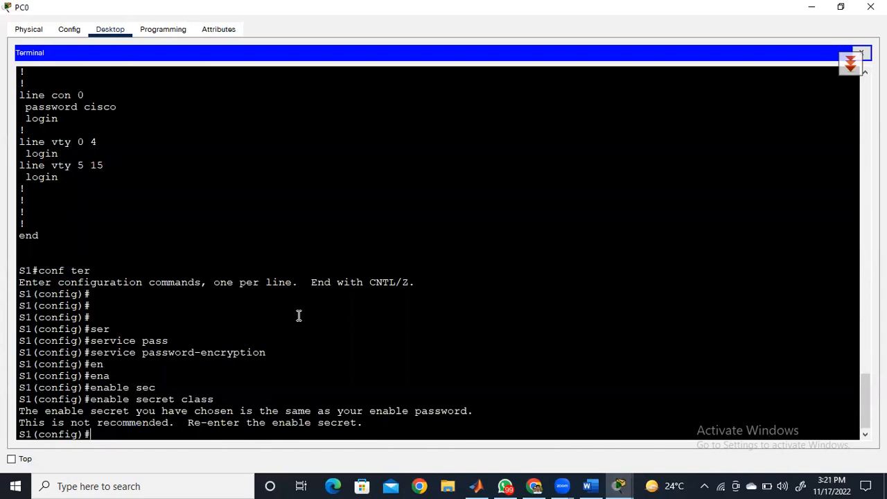
- Set the enable secret to a value different from the enable password with the enable secret command
{"action": "type", "text": "enable secret cisco"}
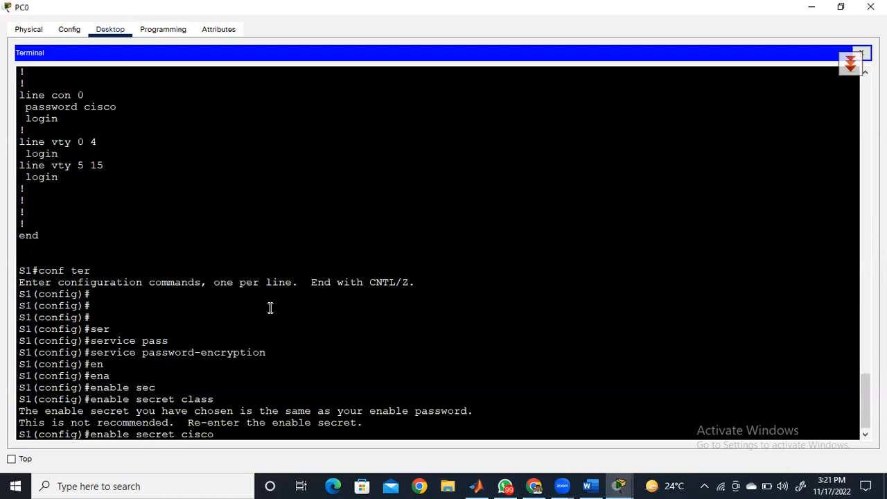
{"action": "key", "text": "Return"}
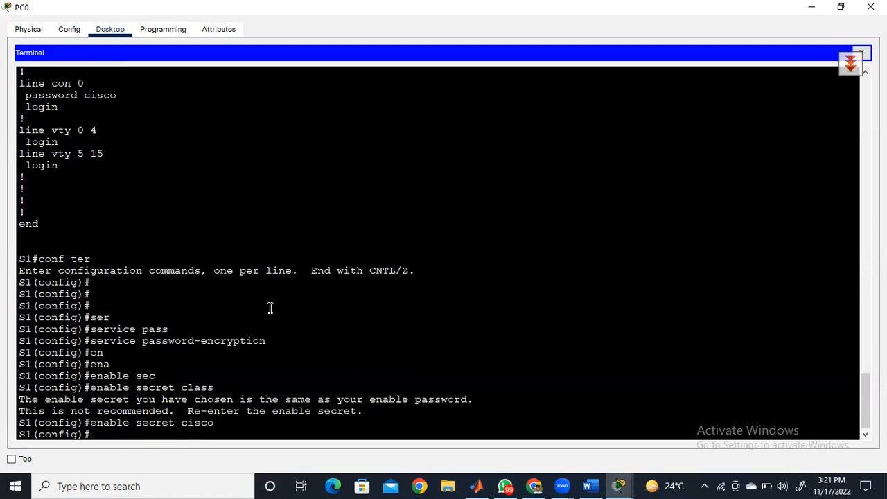
{"action": "key", "text": "Return"}
- Leave configuration mode with end, exit the session and sign in again using the console password
{"action": "type", "text": "end"}
{"action": "key", "text": "Return"}
{"action": "key", "text": "Return"}
{"action": "type", "text": "exit"}
{"action": "key", "text": "Return"}
{"action": "key", "text": "Return"}
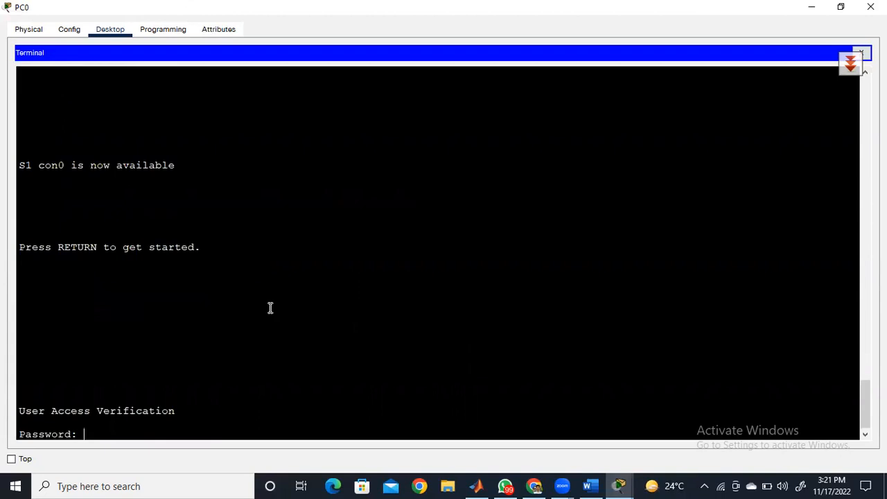
{"action": "key", "text": "Return"}
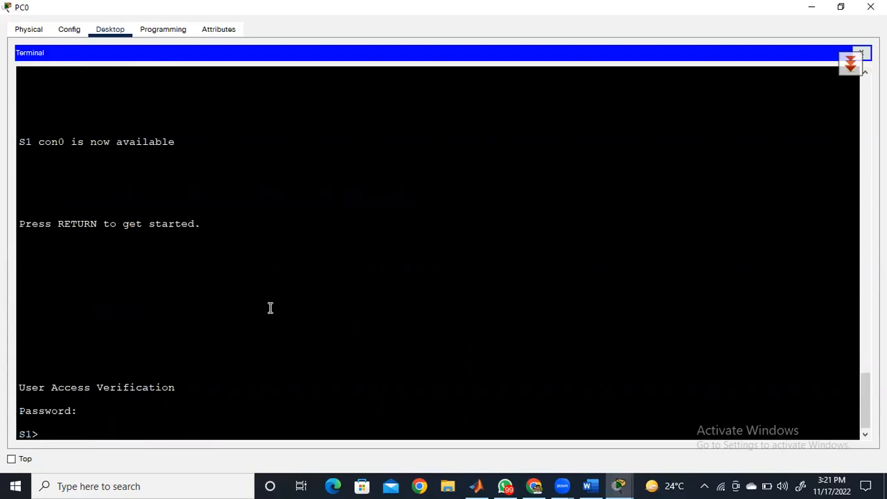
- Enter privileged EXEC mode on S1 with the enable command and supply the enable secret password
{"action": "type", "text": "en"}
{"action": "key", "text": "Tab"}
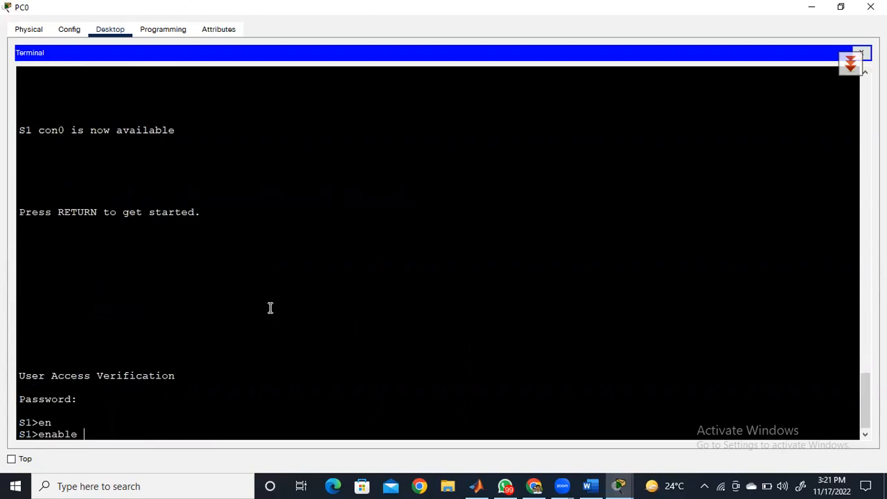
{"action": "key", "text": "Return"}
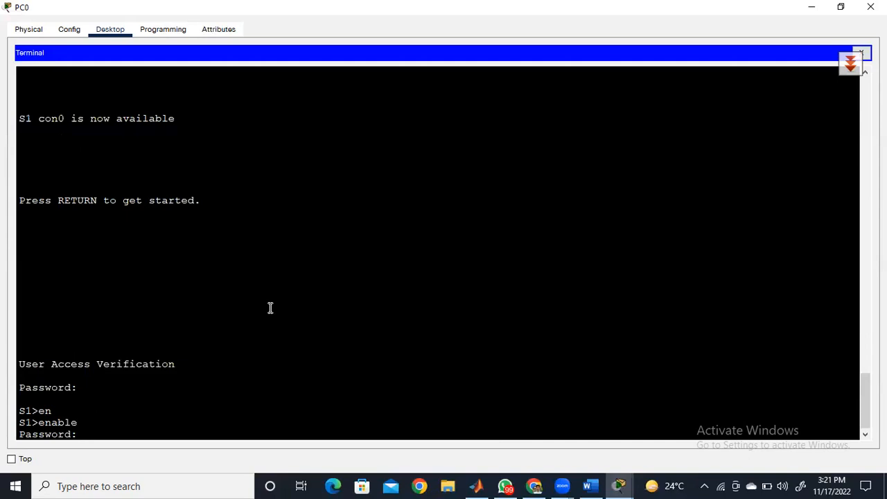
{"action": "key", "text": "Return"}
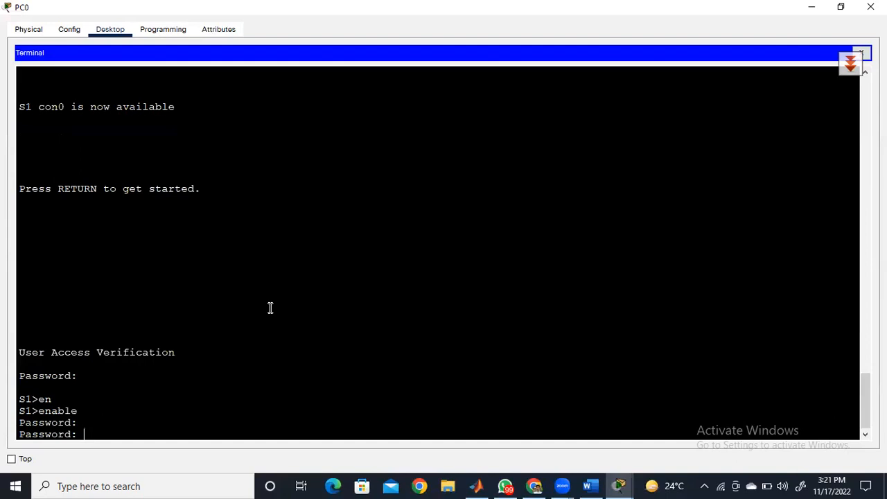
{"action": "key", "text": "Return"}
{"action": "key", "text": "Return"}
{"action": "key", "text": "Return"}
{"action": "key", "text": "Return"}
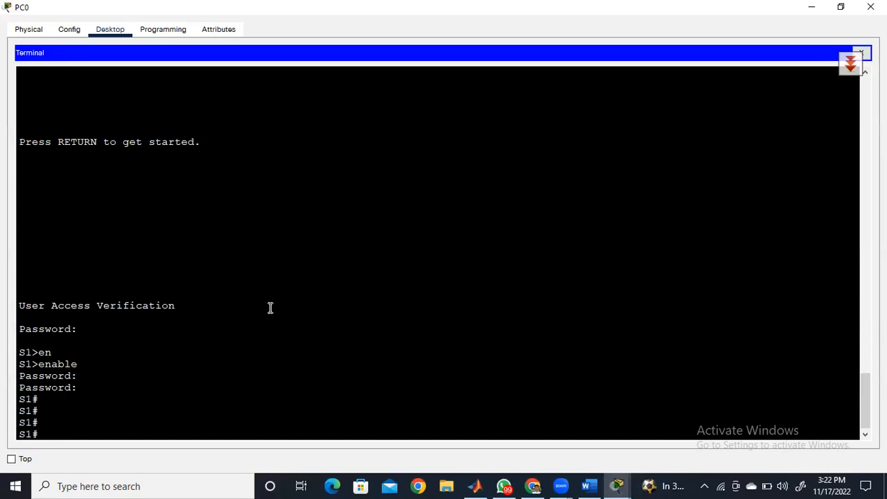
{"action": "key", "text": "Return"}
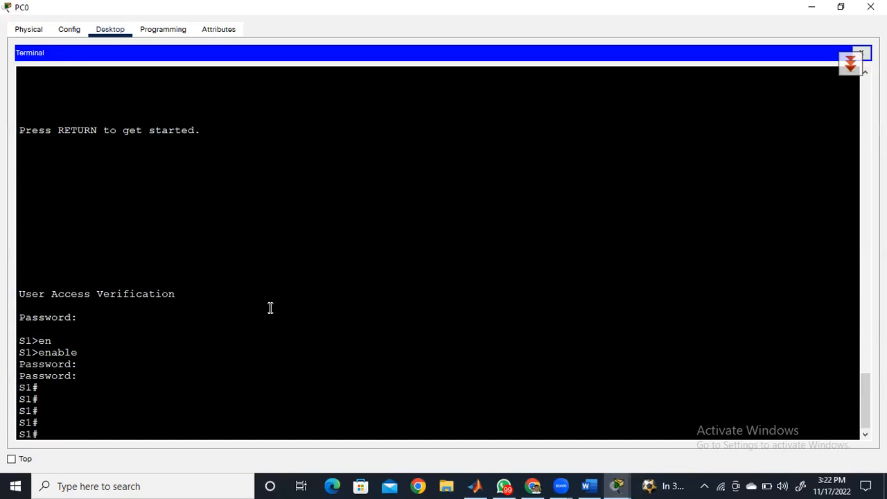
- Display the switch configuration with show running-config and examine the encrypted enable secret and enable password lines
{"action": "type", "text": "show runn"}
{"action": "key", "text": "Tab"}
{"action": "key", "text": "Return"}
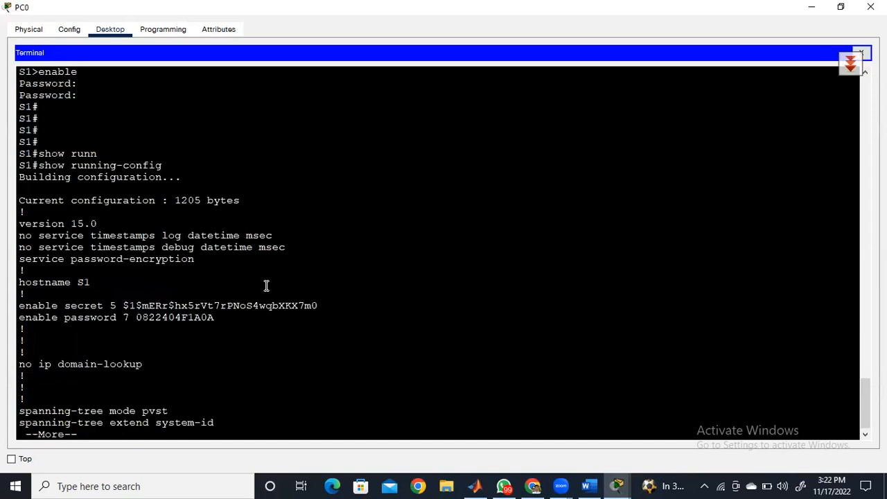
{"action": "double_click", "coordinate": [103, 321]}
{"action": "left_click", "coordinate": [68, 305]}
{"action": "left_click_drag", "start_coordinate": [69, 306], "coordinate": [326, 300]}
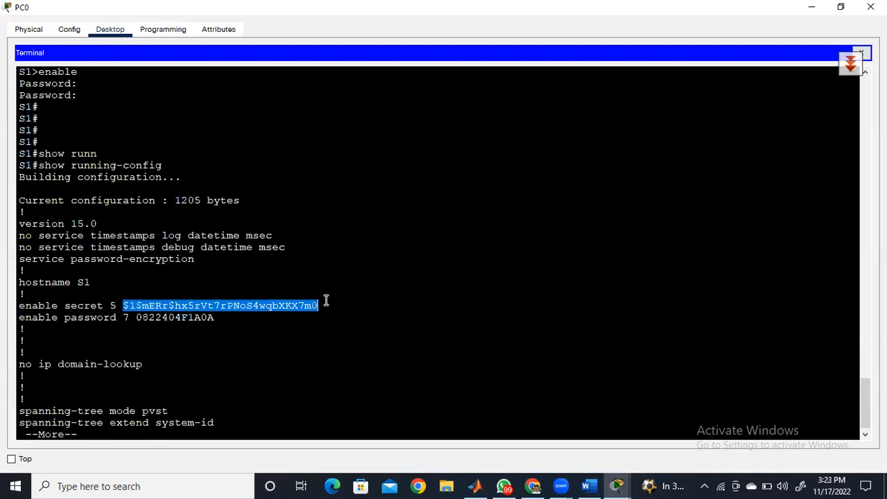
{"action": "key", "text": "space"}
{"action": "key", "text": "space"}
{"action": "key", "text": "Return"}
{"action": "key", "text": "Return"}
{"action": "key", "text": "Return"}
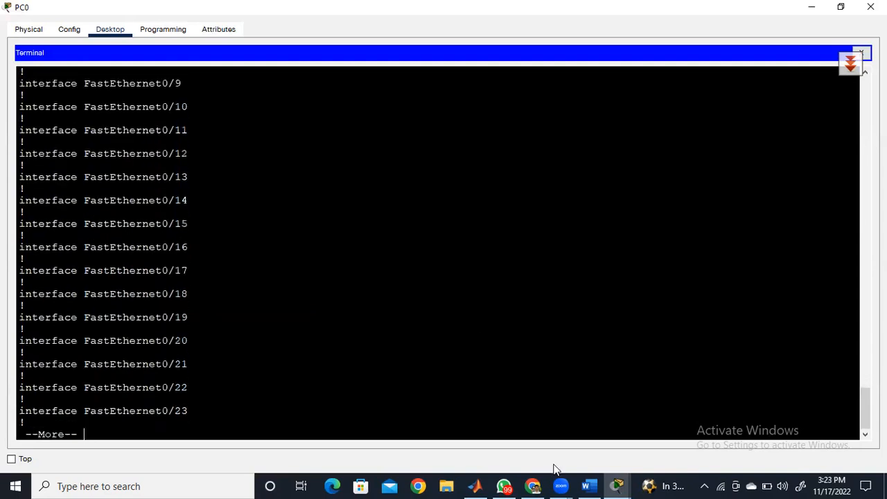
- Switch to the Word notes, draw a red tick above the boxed "encrypted" and underline "Banner (MOTD)"
{"action": "left_click", "coordinate": [589, 486]}
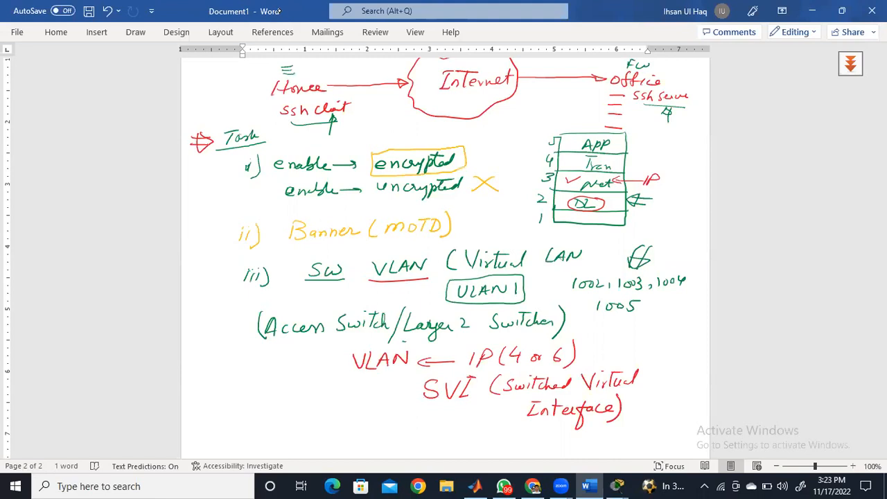
{"action": "left_click_drag", "start_coordinate": [418, 145], "coordinate": [444, 128]}
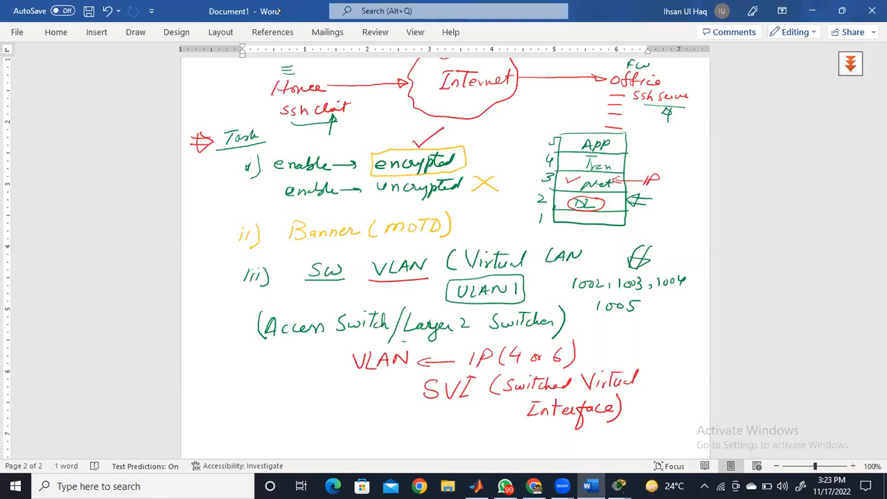
{"action": "left_click_drag", "start_coordinate": [286, 247], "coordinate": [442, 230]}
- Sketch a road in red below the SVI note with two slanted lines, a boxed "B" and arrows at both ends
{"action": "left_click_drag", "start_coordinate": [327, 417], "coordinate": [472, 401]}
{"action": "left_click_drag", "start_coordinate": [340, 456], "coordinate": [483, 417]}
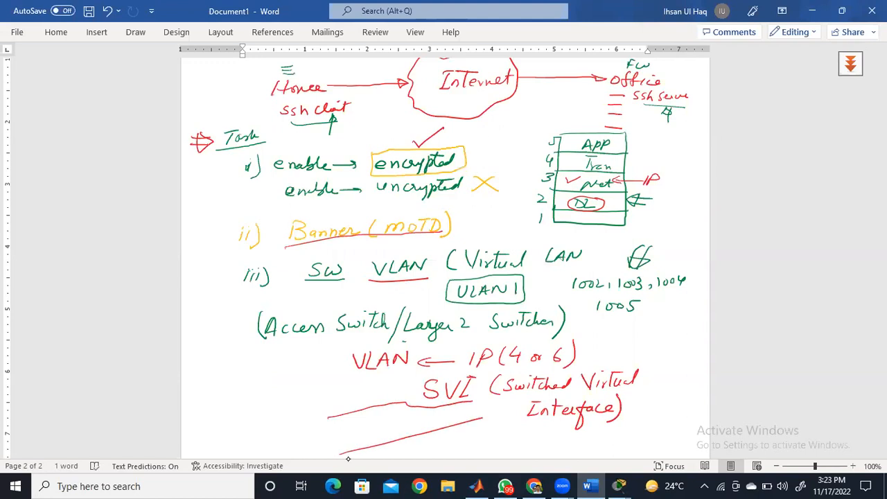
{"action": "left_click_drag", "start_coordinate": [335, 418], "coordinate": [337, 437]}
{"action": "left_click_drag", "start_coordinate": [325, 425], "coordinate": [328, 435]}
{"action": "left_click_drag", "start_coordinate": [325, 425], "coordinate": [335, 434]}
{"action": "left_click_drag", "start_coordinate": [332, 439], "coordinate": [315, 448]}
{"action": "left_click_drag", "start_coordinate": [339, 434], "coordinate": [371, 423]}
{"action": "left_click_drag", "start_coordinate": [470, 414], "coordinate": [501, 408]}
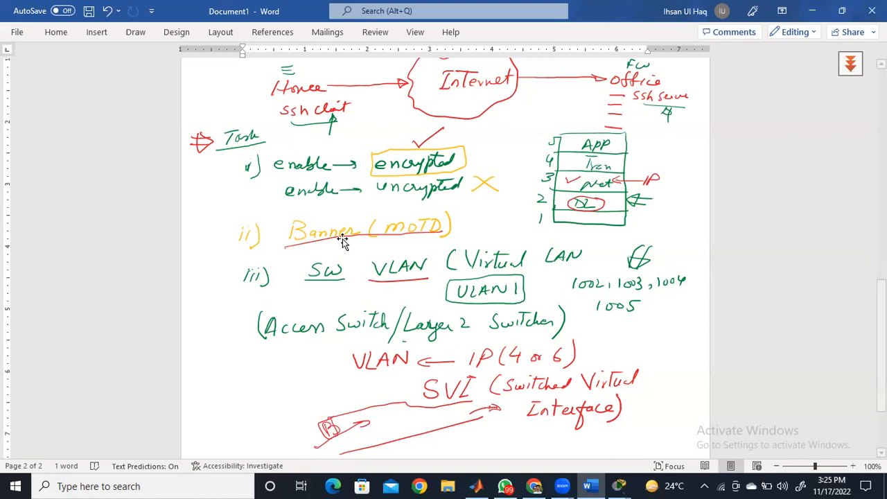
- Draw a red signboard box with handwritten text beside the VLAN note and write "Banner" beneath it
{"action": "left_click_drag", "start_coordinate": [213, 380], "coordinate": [215, 392]}
{"action": "mouse_move", "coordinate": [209, 374]}
{"action": "left_mouse_down"}
{"action": "mouse_move", "coordinate": [285, 348]}
{"action": "mouse_move", "coordinate": [296, 376]}
{"action": "left_mouse_up"}
{"action": "left_click_drag", "start_coordinate": [217, 406], "coordinate": [295, 376]}
{"action": "left_click_drag", "start_coordinate": [242, 373], "coordinate": [232, 387]}
{"action": "left_click_drag", "start_coordinate": [244, 373], "coordinate": [243, 375]}
{"action": "left_click_drag", "start_coordinate": [252, 367], "coordinate": [250, 381]}
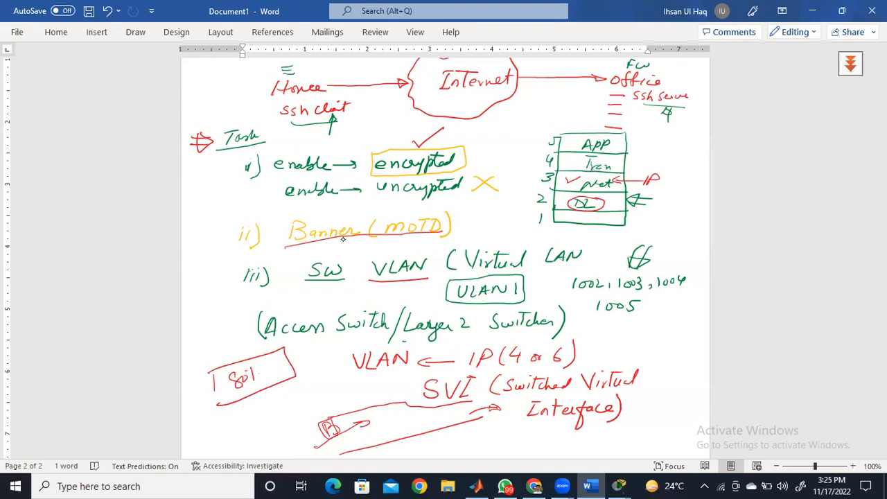
{"action": "mouse_move", "coordinate": [248, 398]}
{"action": "left_mouse_down"}
{"action": "mouse_move", "coordinate": [262, 413]}
{"action": "mouse_move", "coordinate": [300, 389]}
{"action": "left_mouse_up"}
{"action": "left_click", "coordinate": [306, 386]}
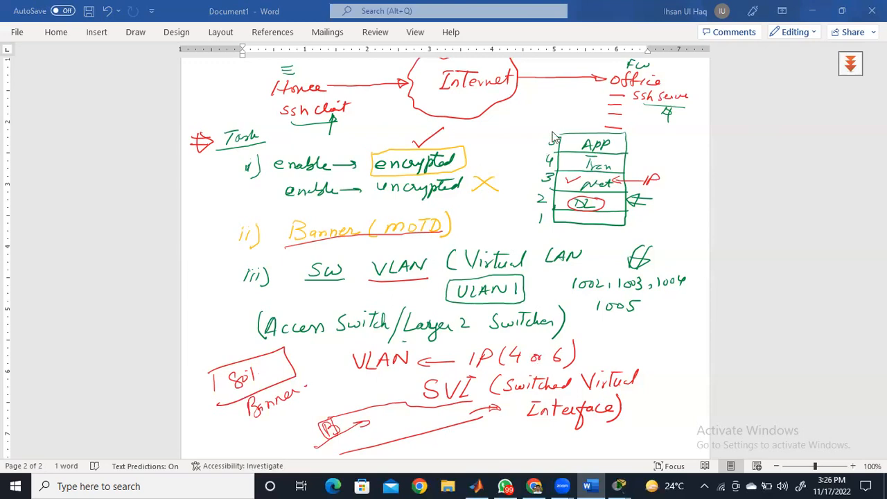
- Switch to the Cisco Packet Tracer topology, frame Switch0 with a selection box and clear the selection
{"action": "mouse_move", "coordinate": [622, 484]}
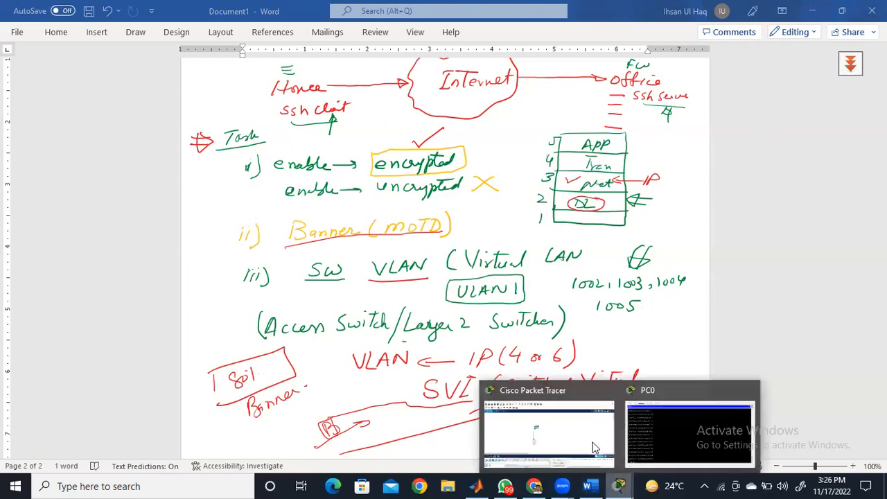
{"action": "left_click", "coordinate": [592, 444]}
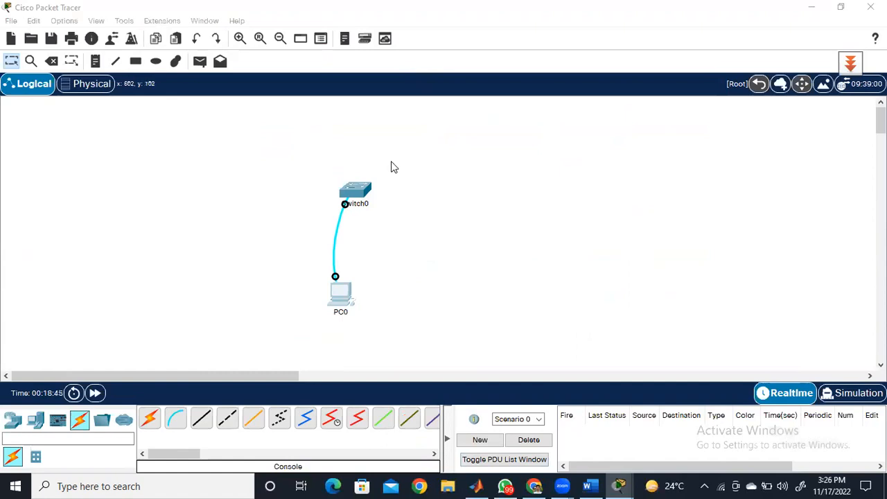
{"action": "left_click_drag", "start_coordinate": [395, 161], "coordinate": [328, 208]}
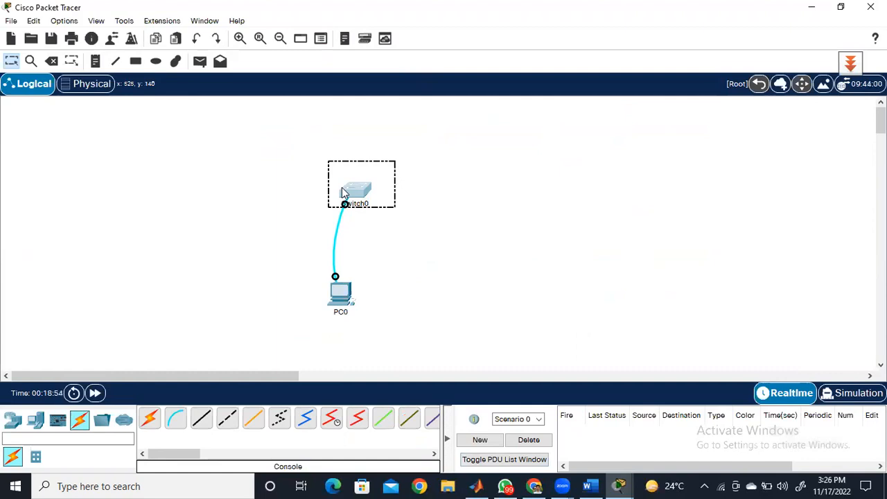
{"action": "left_click", "coordinate": [427, 196]}
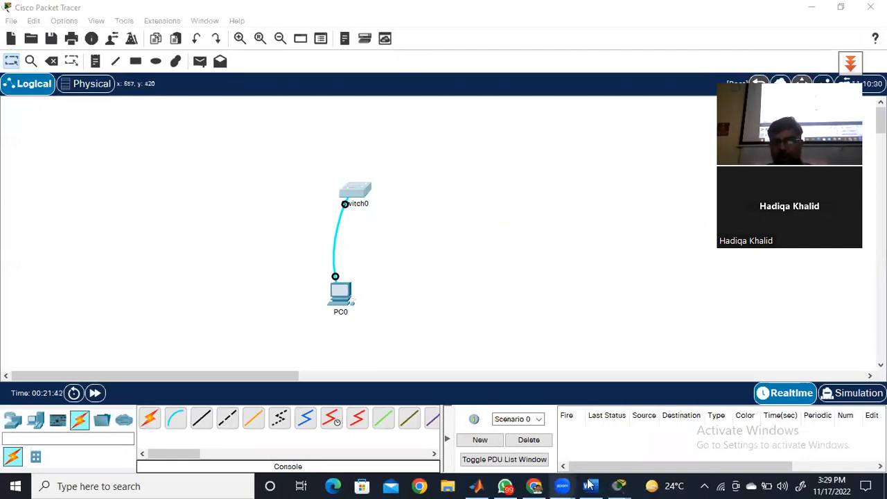
- Return to the PC0 terminal and page through the rest of the running configuration to the S1# prompt
{"action": "mouse_move", "coordinate": [618, 485]}
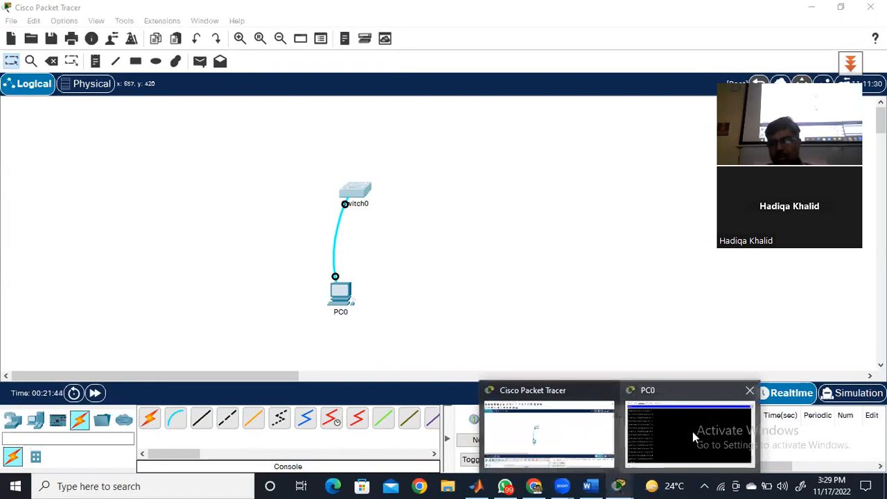
{"action": "left_click", "coordinate": [693, 432]}
{"action": "key", "text": "space"}
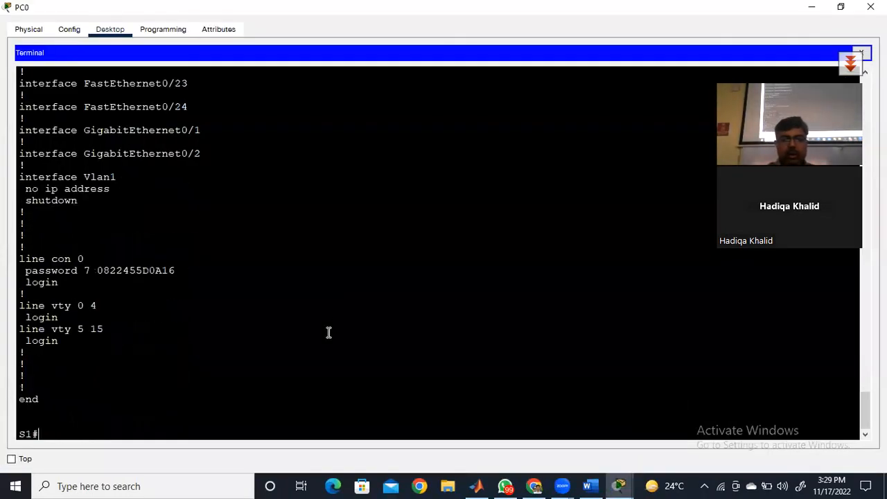
{"action": "key", "text": "Return"}
{"action": "key", "text": "Return"}
{"action": "key", "text": "Return"}
{"action": "key", "text": "Return"}
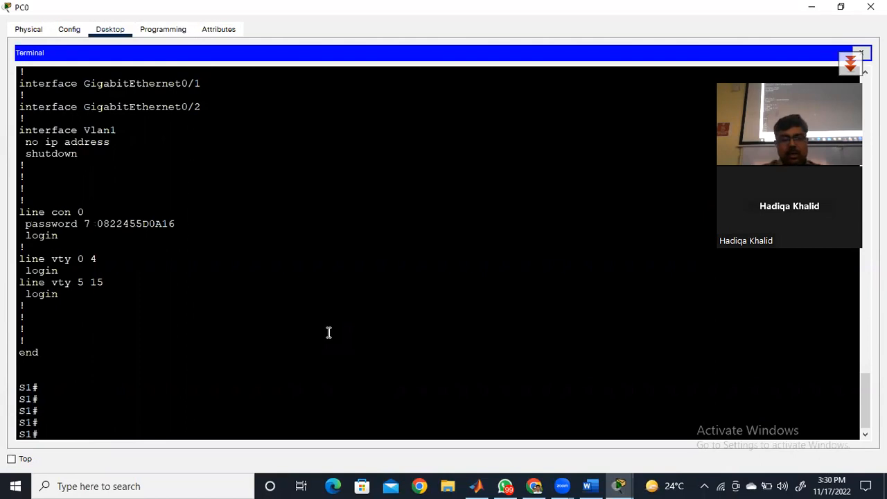
- Enter global configuration mode on S1 with configure terminal
{"action": "type", "text": "configure ter"}
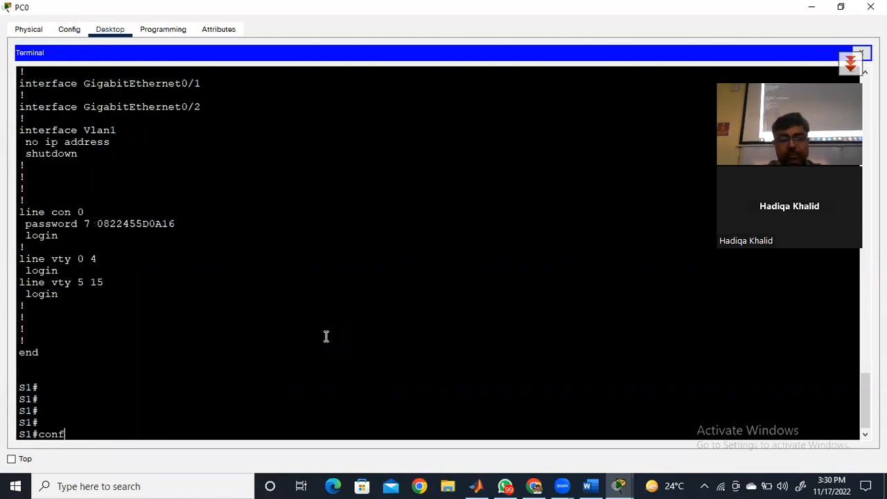
{"action": "key", "text": "Tab"}
{"action": "type", "text": "ter"}
{"action": "key", "text": "Tab"}
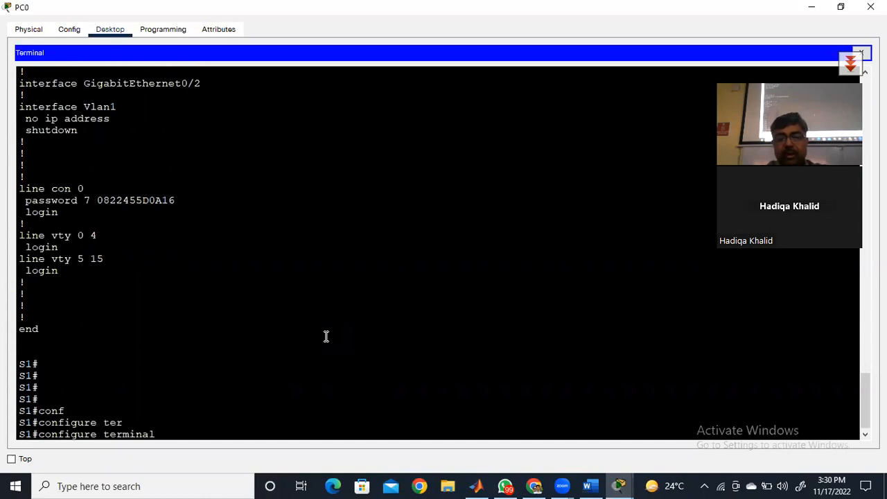
{"action": "key", "text": "Return"}
{"action": "key", "text": "Return"}
{"action": "key", "text": "Return"}
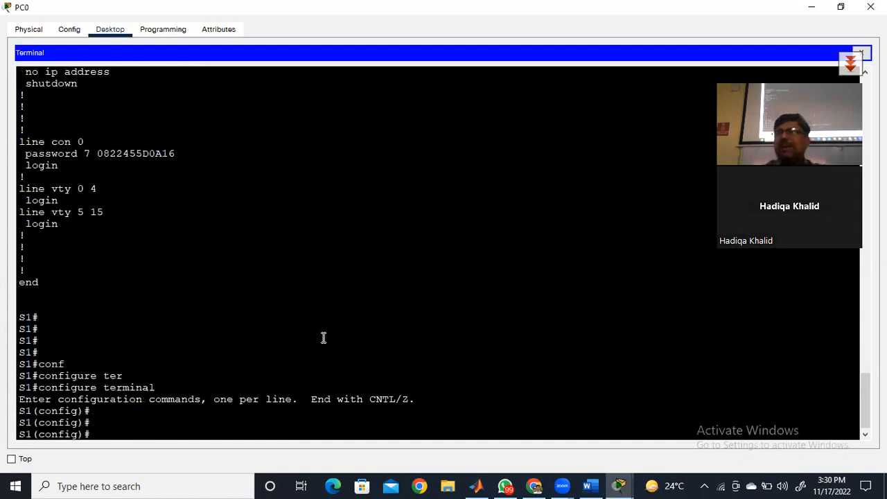
- Set the message-of-the-day banner with banner motd "UnAuthorized Access is Prohibited"
{"action": "type", "text": "ba"}
{"action": "key", "text": "Tab"}
{"action": "type", "text": "motd"}
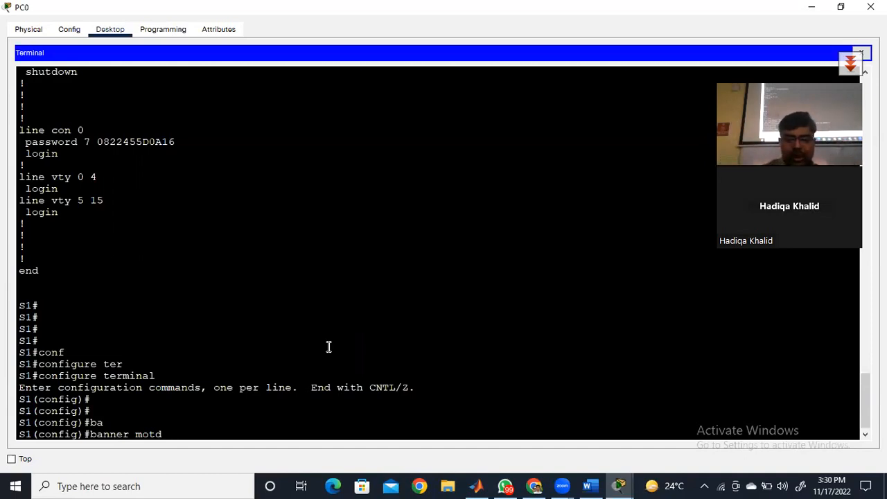
{"action": "type", "text": "\""}
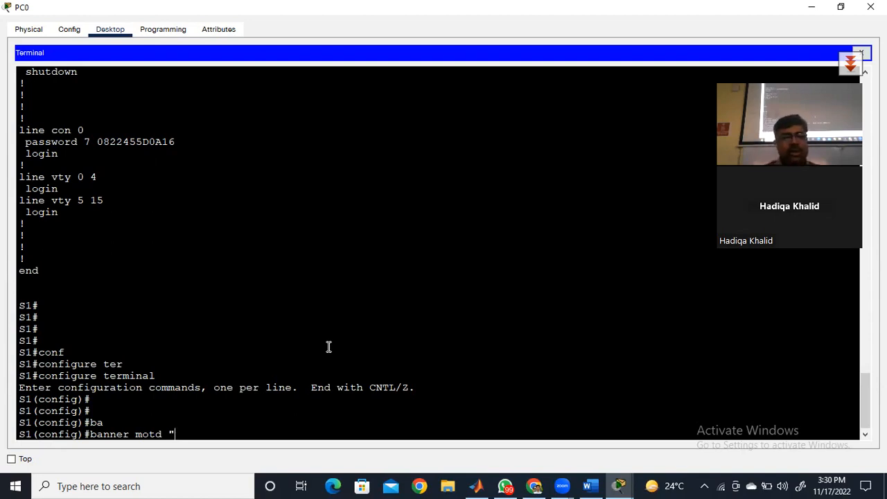
{"action": "type", "text": "A"}
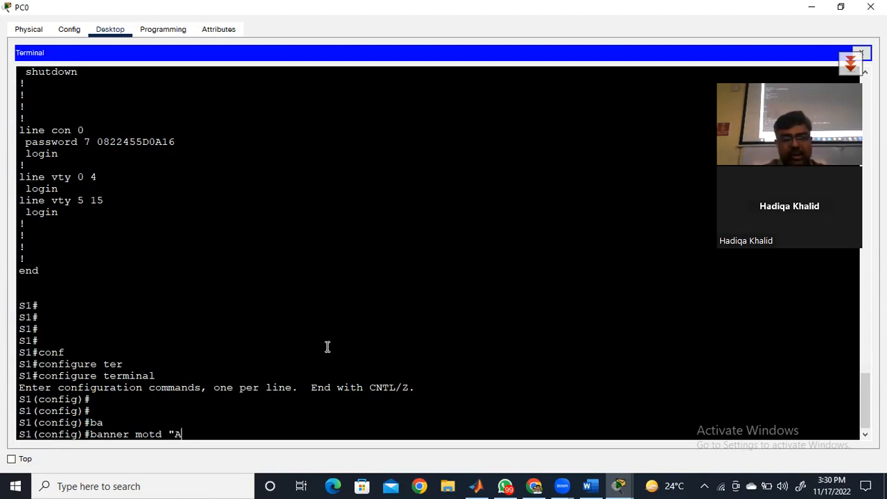
{"action": "type", "text": "uss"}
{"action": "key", "text": "BackSpace"}
{"action": "key", "text": "BackSpace"}
{"action": "key", "text": "BackSpace"}
{"action": "key", "text": "BackSpace"}
{"action": "type", "text": "Un"}
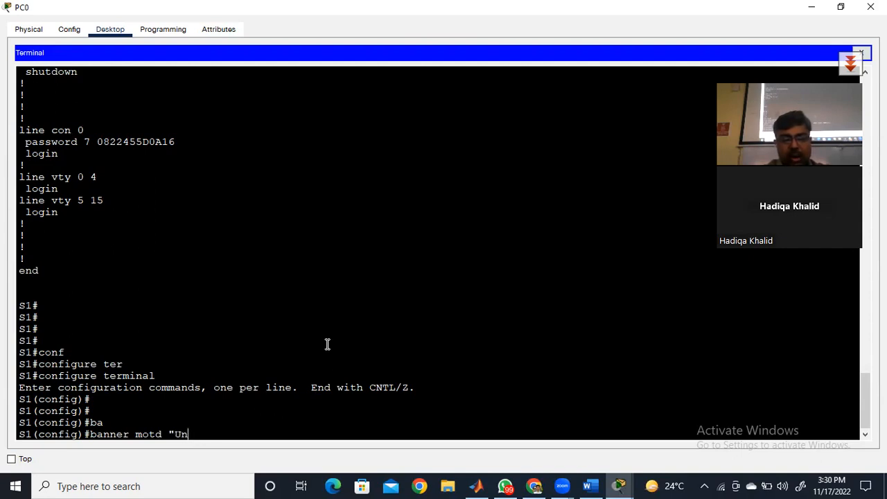
{"action": "type", "text": "a"}
{"action": "key", "text": "BackSpace"}
{"action": "type", "text": "Authorized Access is Pro"}
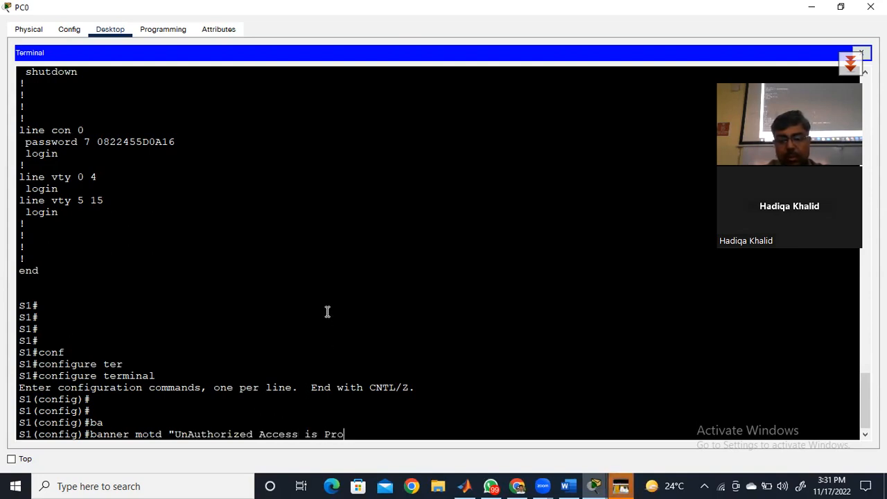
{"action": "type", "text": "hibited"}
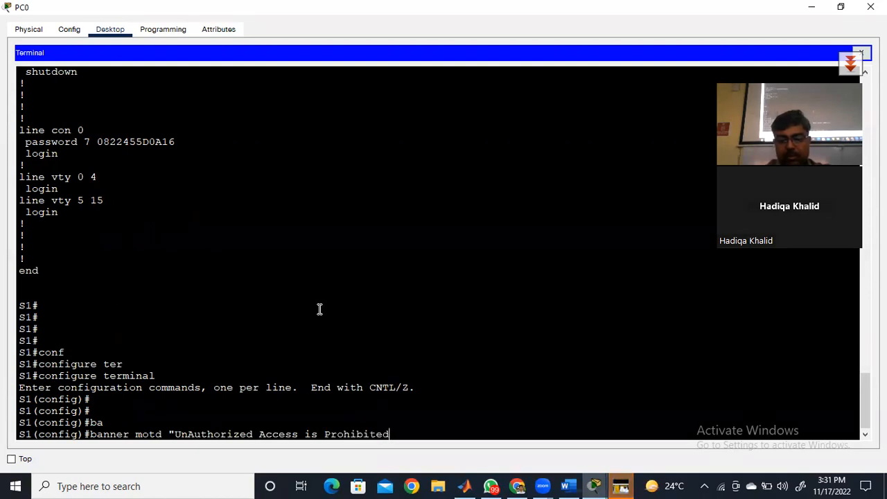
{"action": "type", "text": "\""}
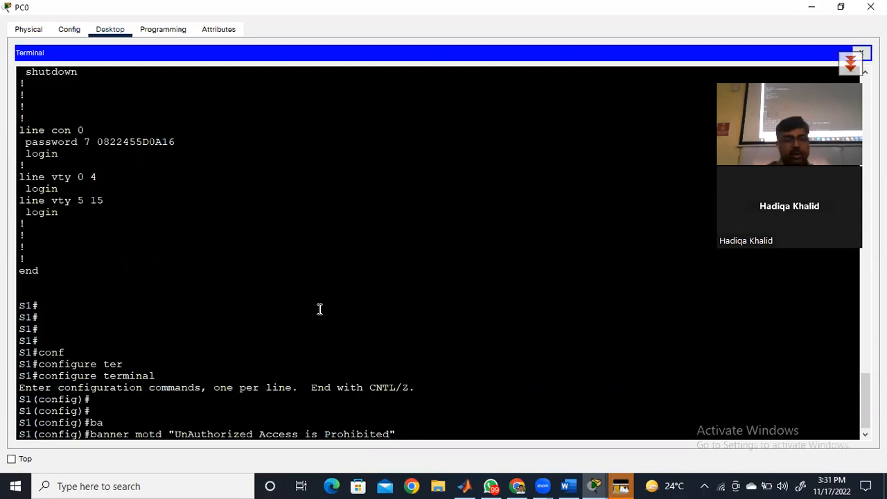
{"action": "key", "text": "Return"}
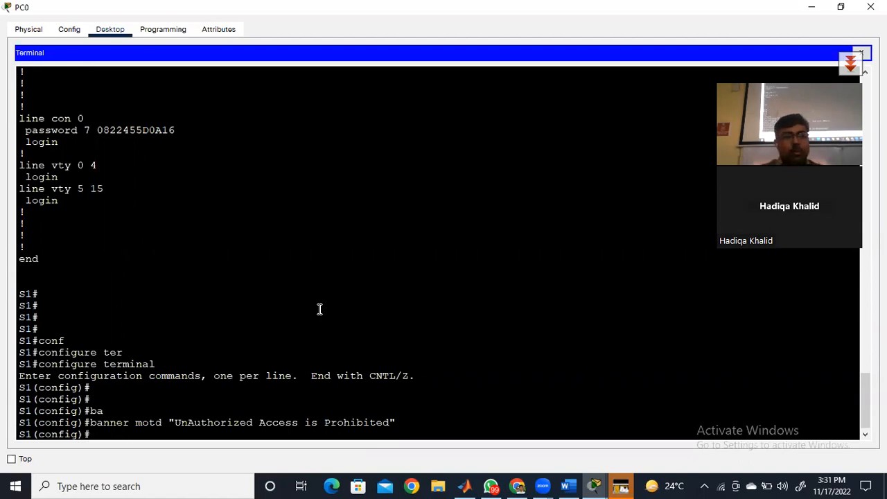
- Leave global configuration mode with the end command
{"action": "key", "text": "Return"}
{"action": "type", "text": "e"}
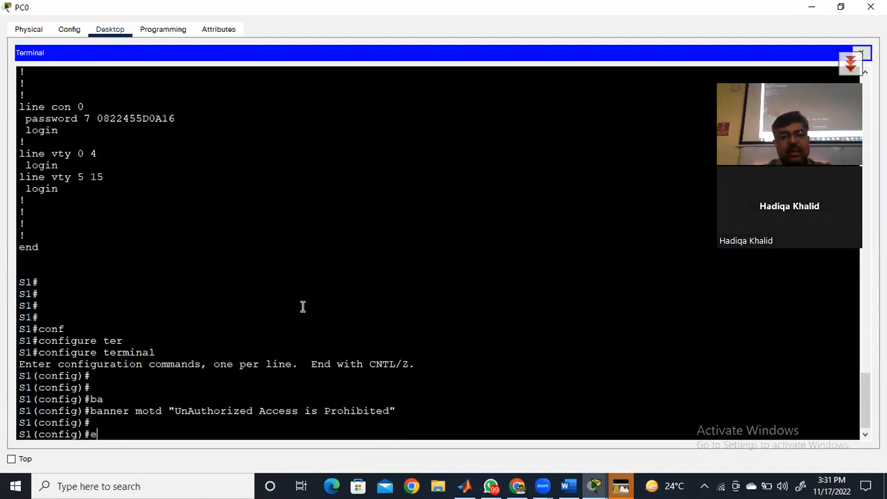
{"action": "type", "text": "bd"}
{"action": "key", "text": "BackSpace"}
{"action": "key", "text": "BackSpace"}
{"action": "type", "text": "nd"}
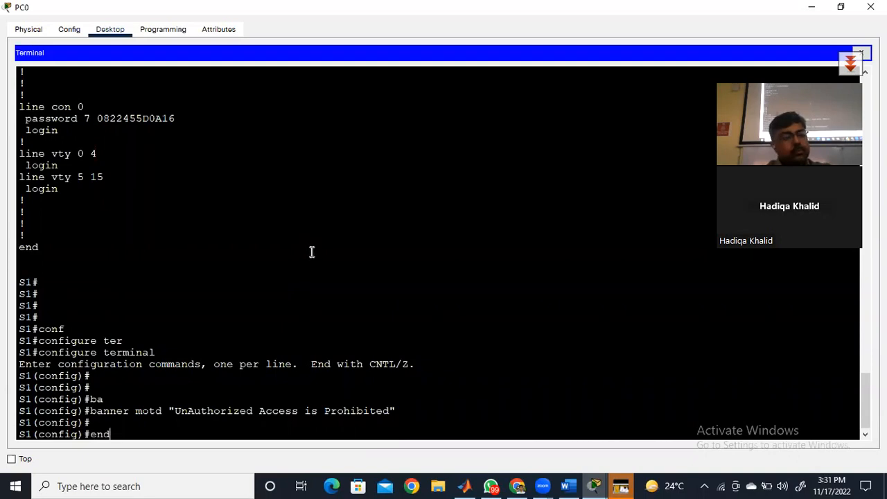
{"action": "key", "text": "Return"}
- Log out of the switch with exit, restart the console session and sign in with the console password
{"action": "key", "text": "Return"}
{"action": "key", "text": "Return"}
{"action": "key", "text": "Return"}
{"action": "type", "text": "e"}
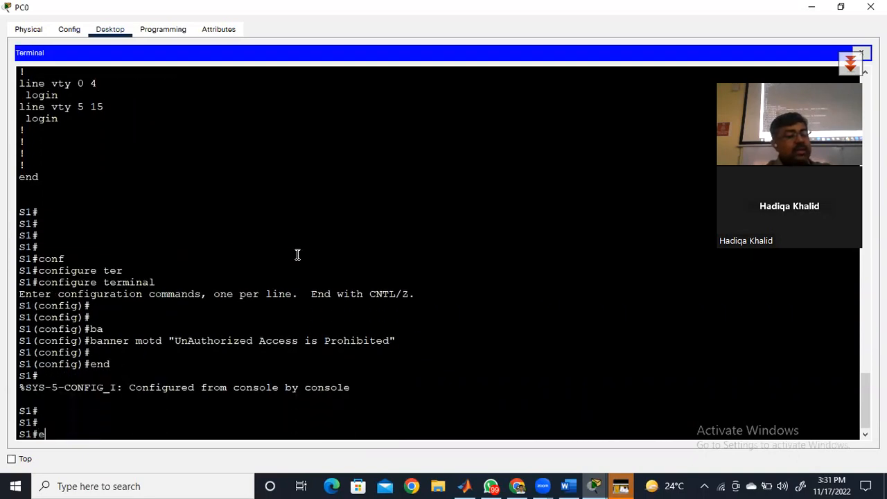
{"action": "type", "text": "xit"}
{"action": "key", "text": "Return"}
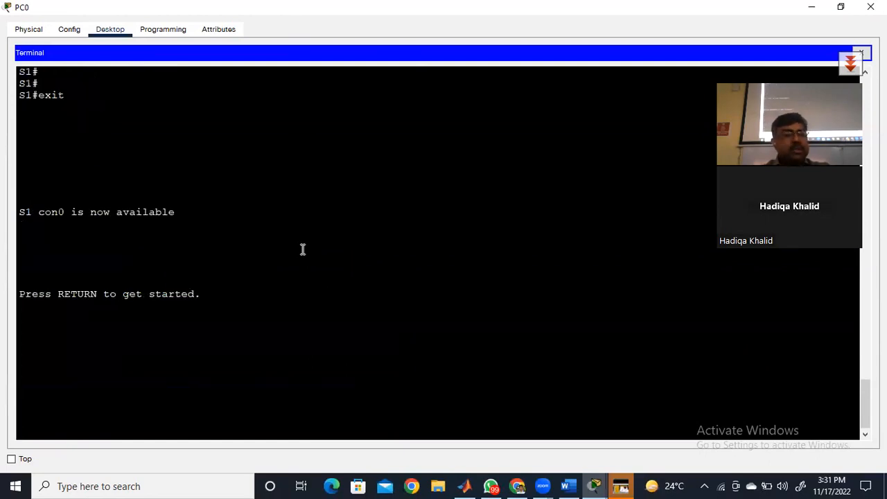
{"action": "key", "text": "Return"}
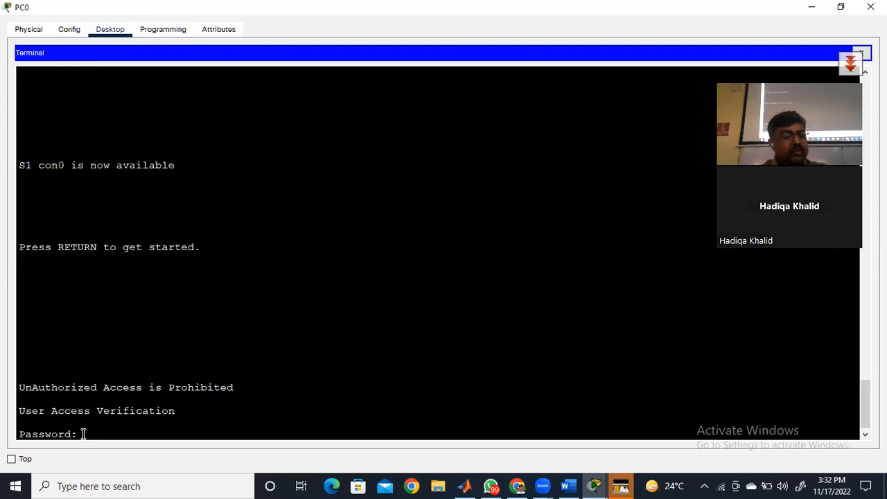
{"action": "key", "text": "Return"}
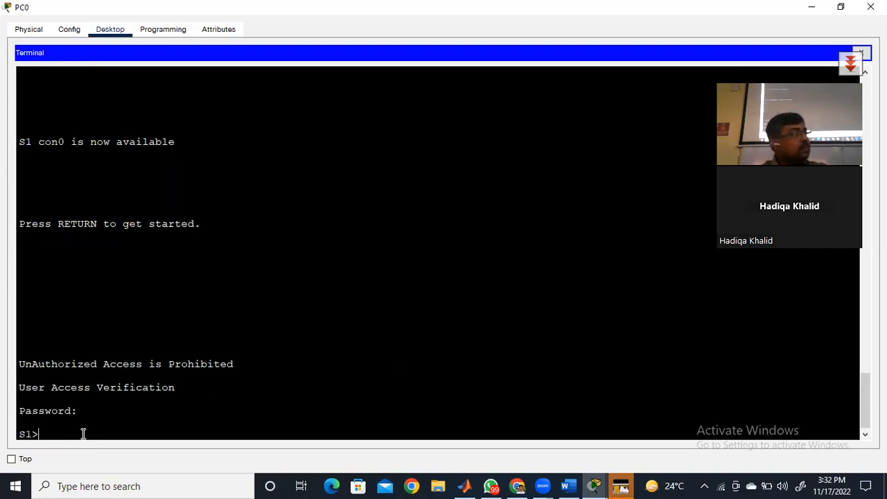
- Enter privileged EXEC mode again with en and supply the enable secret password
{"action": "type", "text": "en"}
{"action": "key", "text": "Return"}
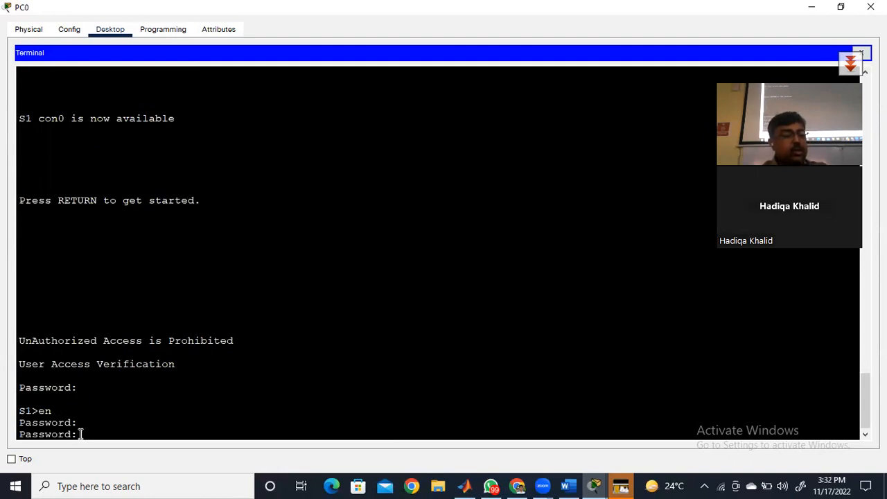
{"action": "key", "text": "Return"}
{"action": "key", "text": "Return"}
{"action": "key", "text": "Return"}
{"action": "key", "text": "Return"}
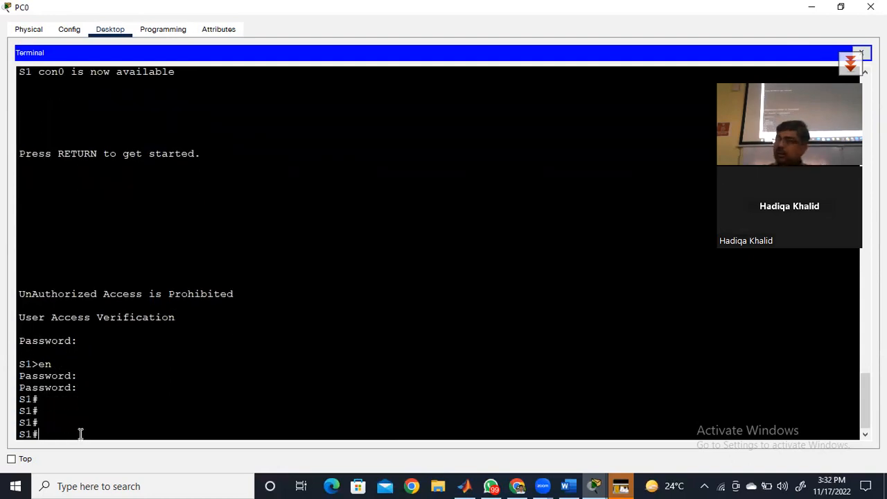
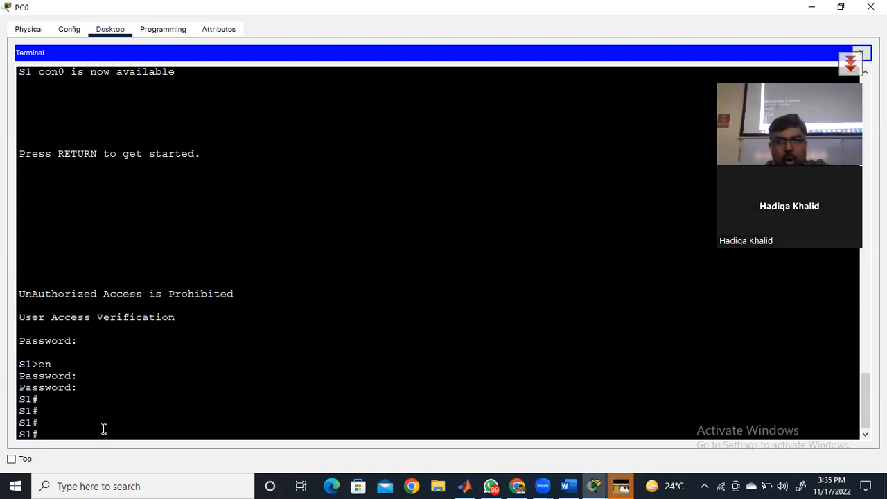
- List the switch's VLANs with show vlan br and examine the ports assigned to the default VLAN
{"action": "type", "text": "show vlan"}
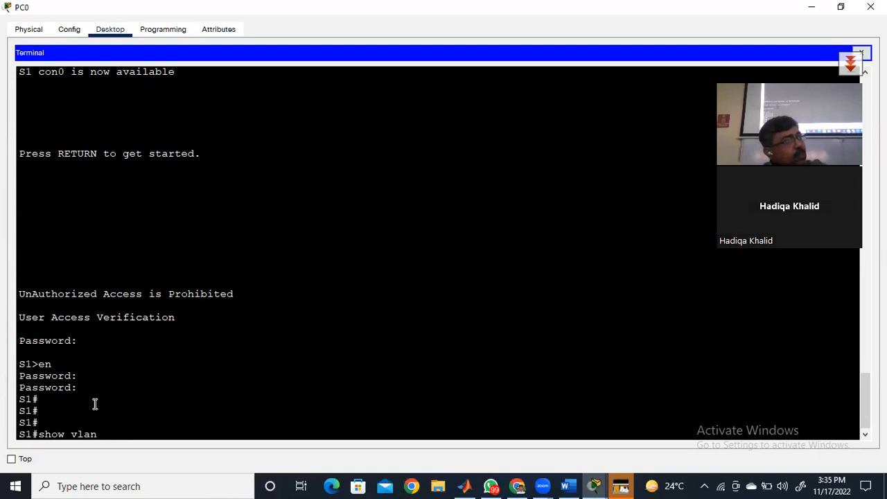
{"action": "type", "text": " br"}
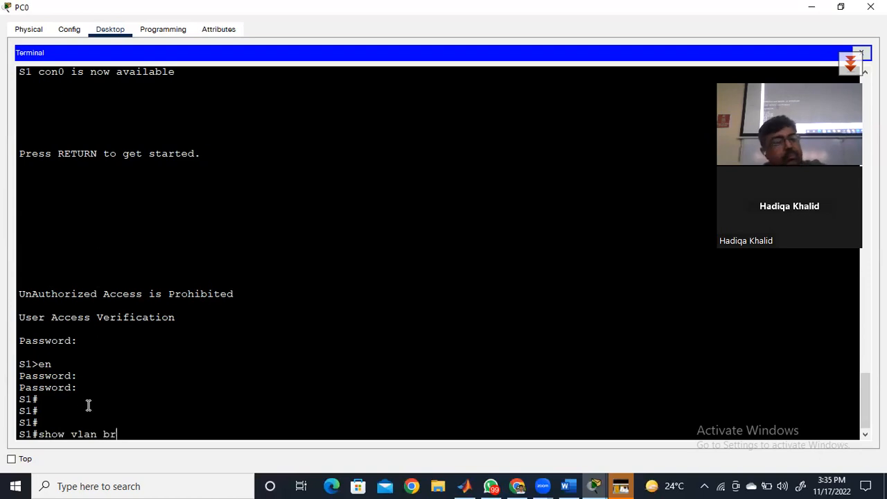
{"action": "key", "text": "Return"}
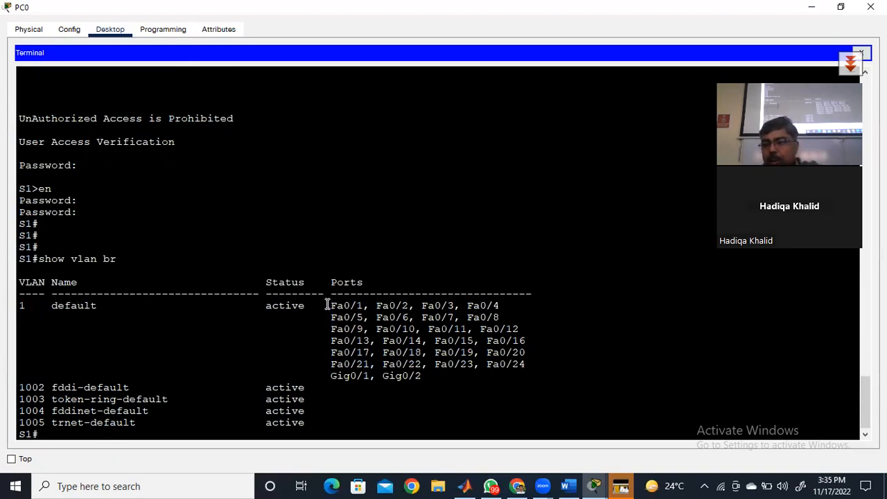
{"action": "left_click_drag", "start_coordinate": [327, 305], "coordinate": [430, 374]}
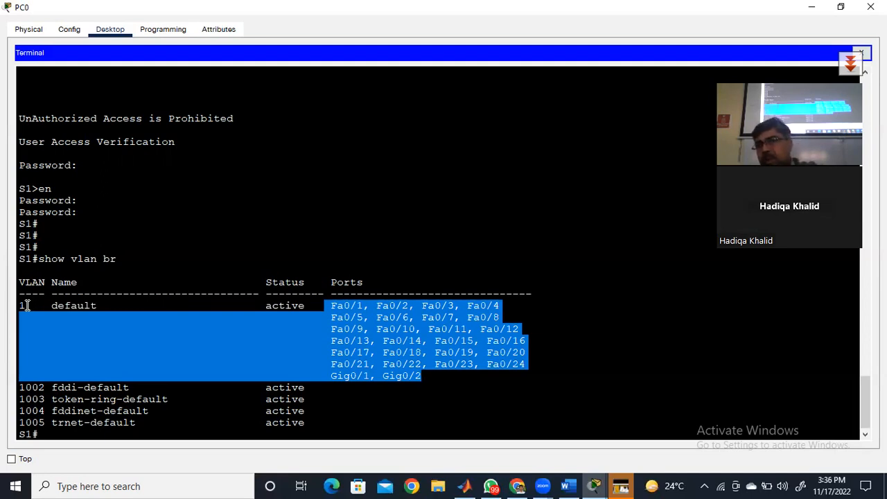
{"action": "left_click", "coordinate": [78, 435]}
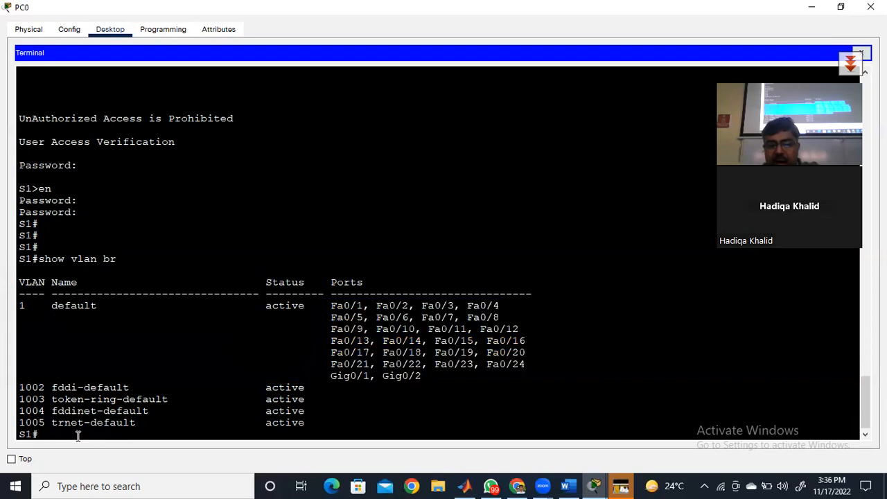
- Enter global configuration mode on the switch with conf ter
{"action": "type", "text": "conf ter"}
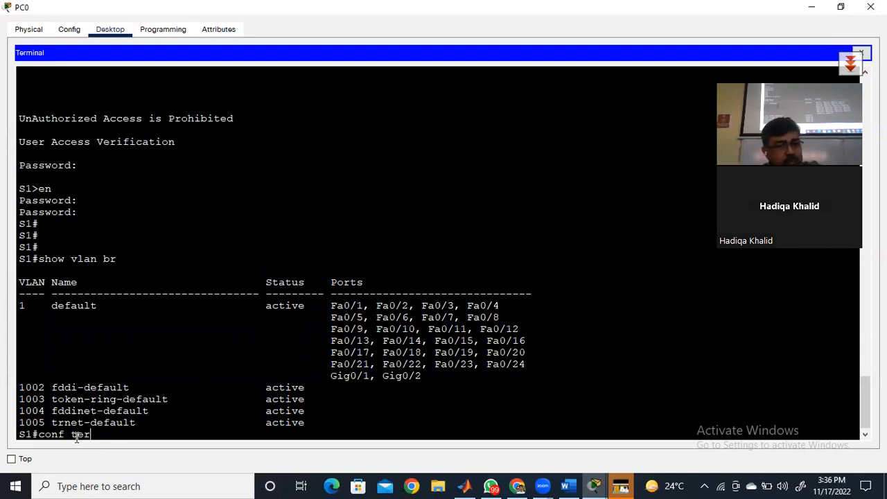
{"action": "key", "text": "Return"}
{"action": "key", "text": "Return"}
{"action": "key", "text": "Return"}
{"action": "key", "text": "Return"}
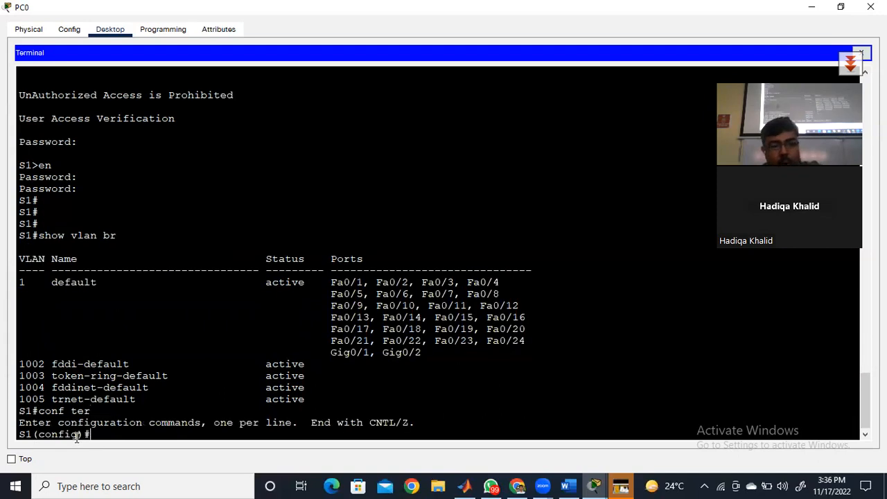
- Enter interface configuration mode for the default VLAN with interface vlan 1
{"action": "type", "text": "inter"}
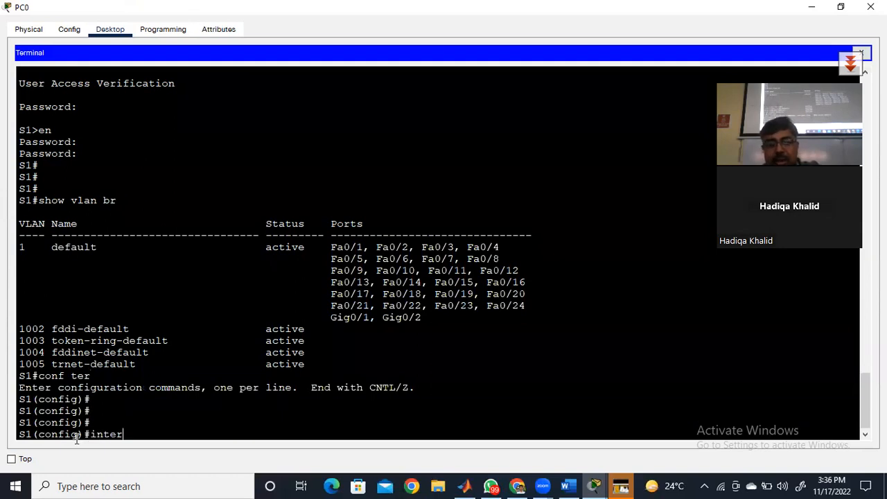
{"action": "key", "text": "Tab"}
{"action": "type", "text": "vlan 1"}
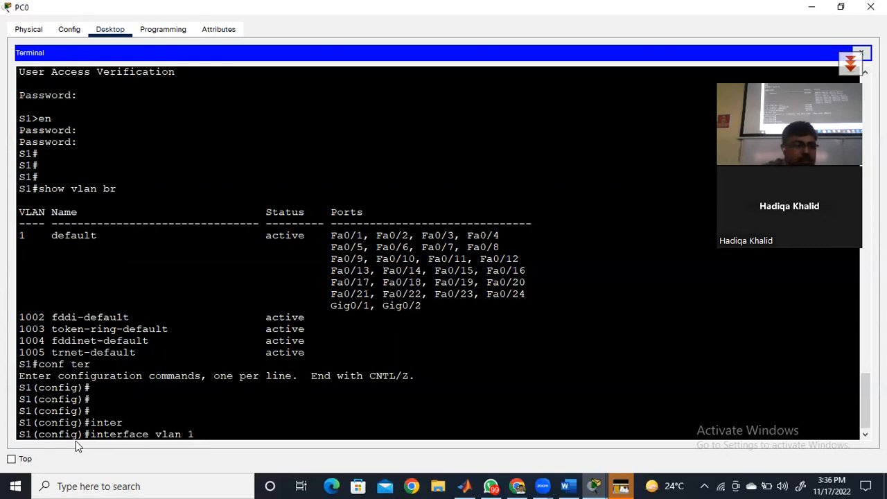
{"action": "key", "text": "Return"}
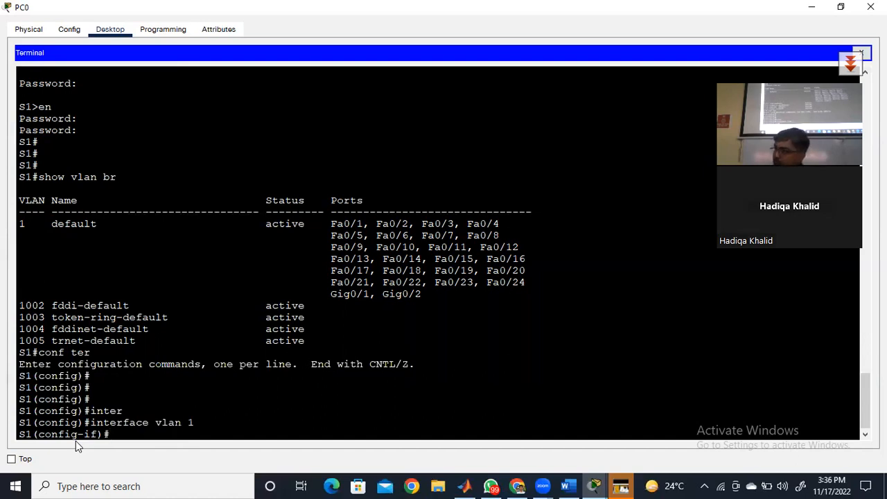
- Start the ip address command for the VLAN 1 interface with the address 192.168.1.100, leaving it unsubmitted
{"action": "type", "text": "ip address"}
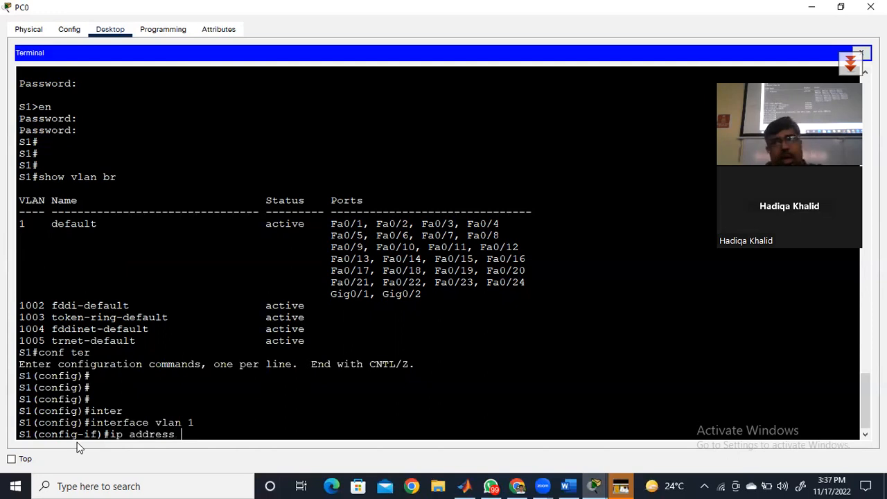
{"action": "type", "text": "192.168.1.100"}
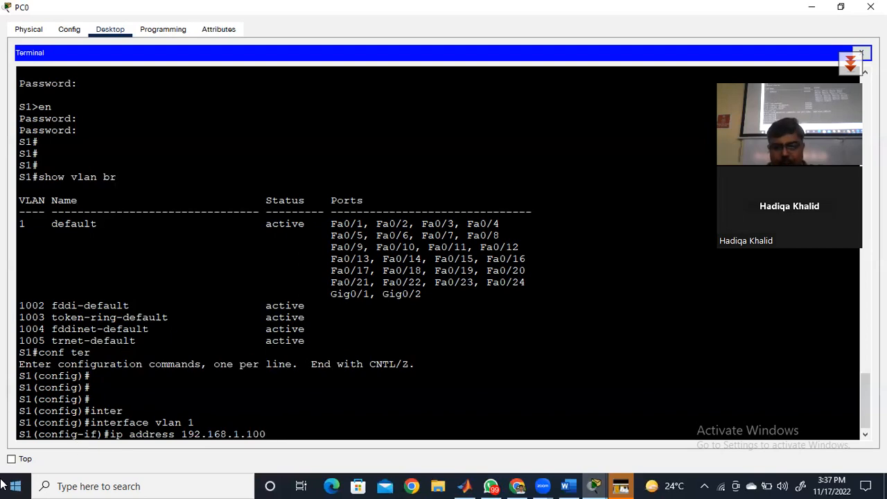
- Open the Windows Command Prompt and list the computer's network adapter settings with ipconfig
{"action": "left_click", "coordinate": [97, 485]}
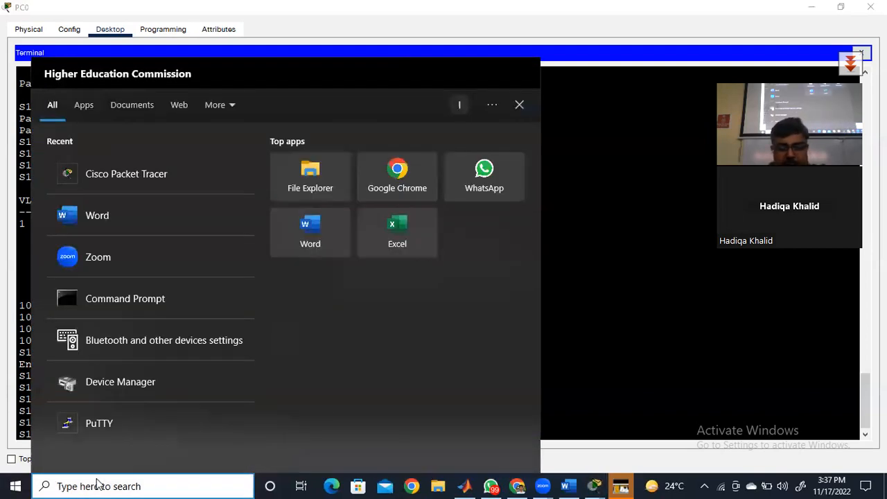
{"action": "type", "text": "cmd"}
{"action": "key", "text": "Return"}
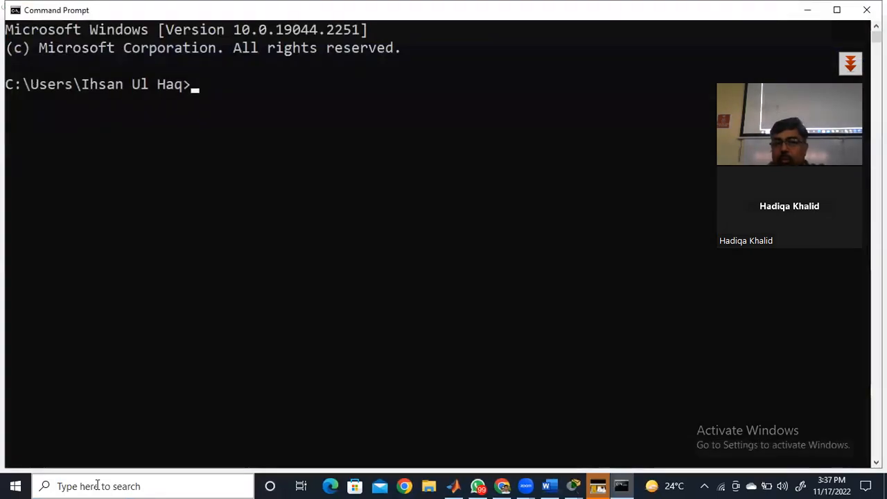
{"action": "type", "text": "ipconfi"}
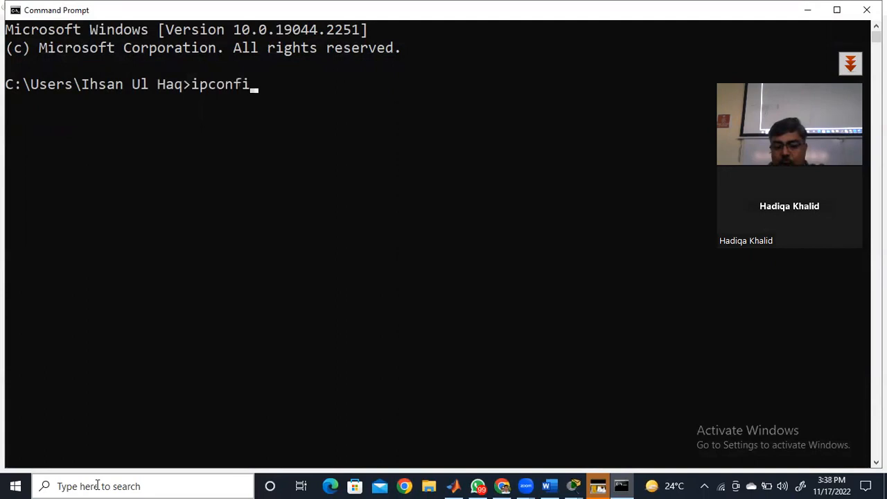
{"action": "type", "text": "g"}
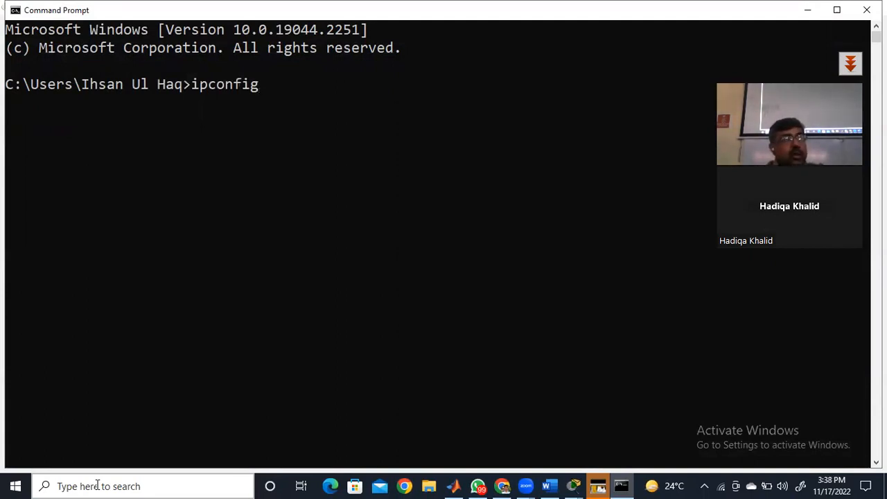
{"action": "key", "text": "Return"}
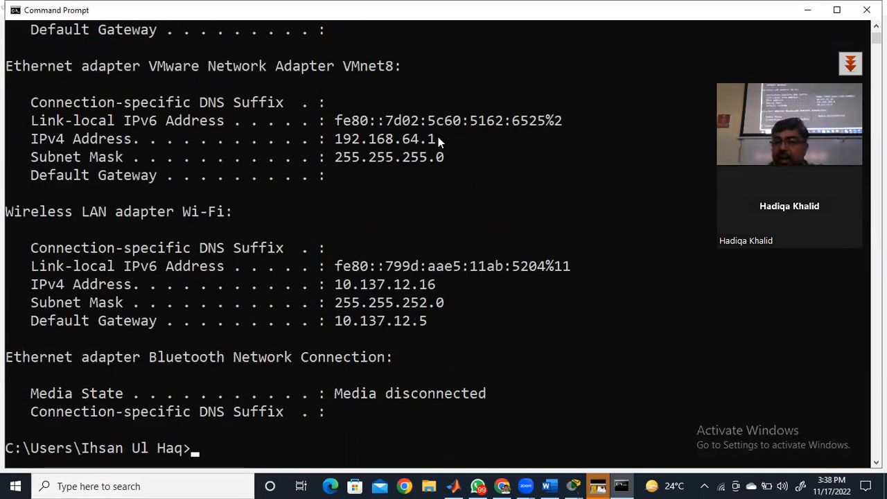
- Highlight the Wi-Fi adapter's IPv4 address in the ipconfig output, then minimise Command Prompt to return to Packet Tracer
{"action": "type", "text": "https://youtu.be/Wb-HDtyD4Bk"}
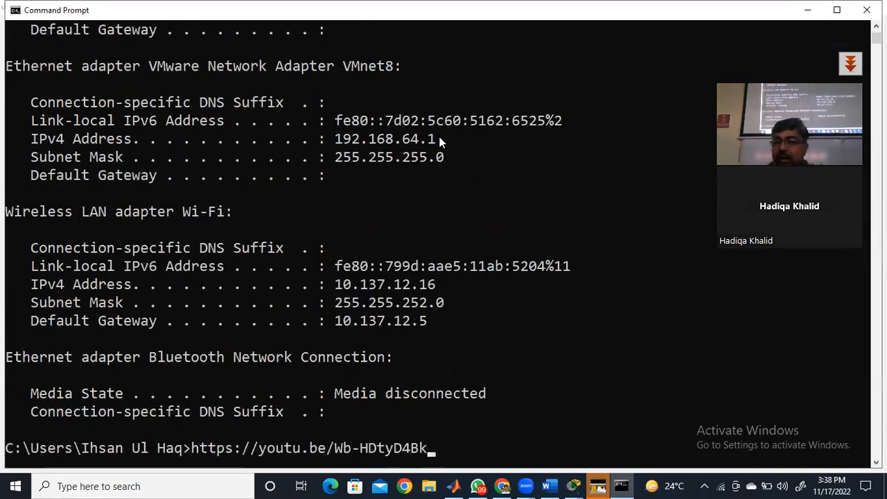
{"action": "left_click", "coordinate": [437, 284]}
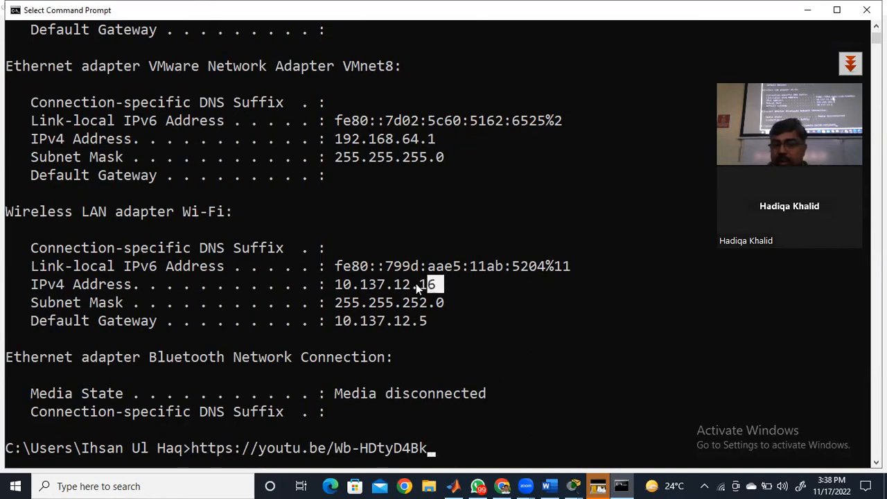
{"action": "left_click_drag", "start_coordinate": [416, 283], "coordinate": [330, 290]}
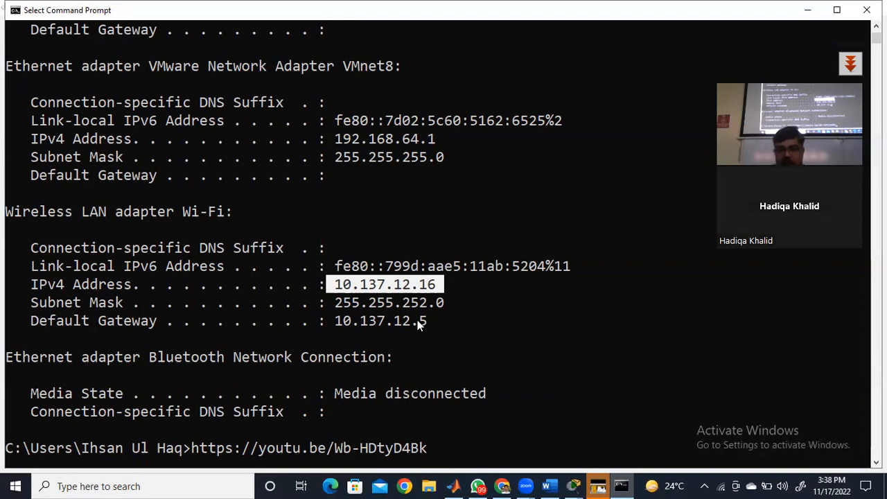
{"action": "left_click", "coordinate": [808, 12]}
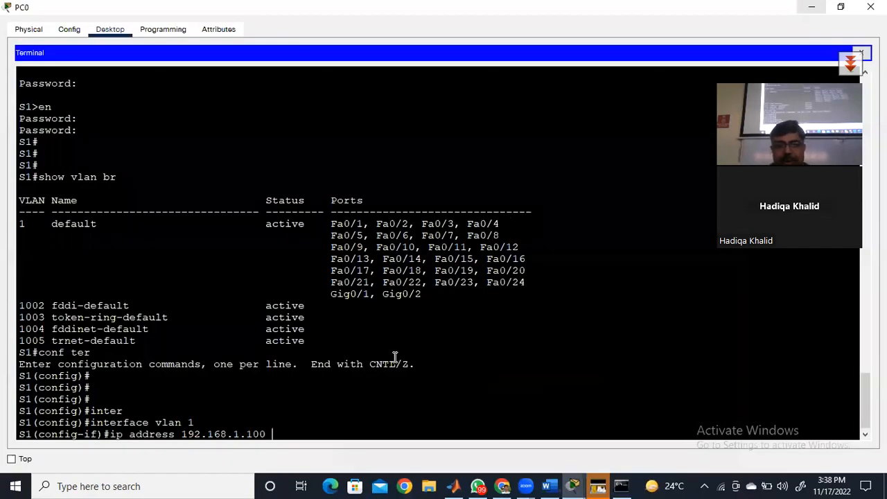
- Complete the VLAN 1 ip address command with subnet mask 255.255.255.0 and submit it
{"action": "type", "text": "255"}
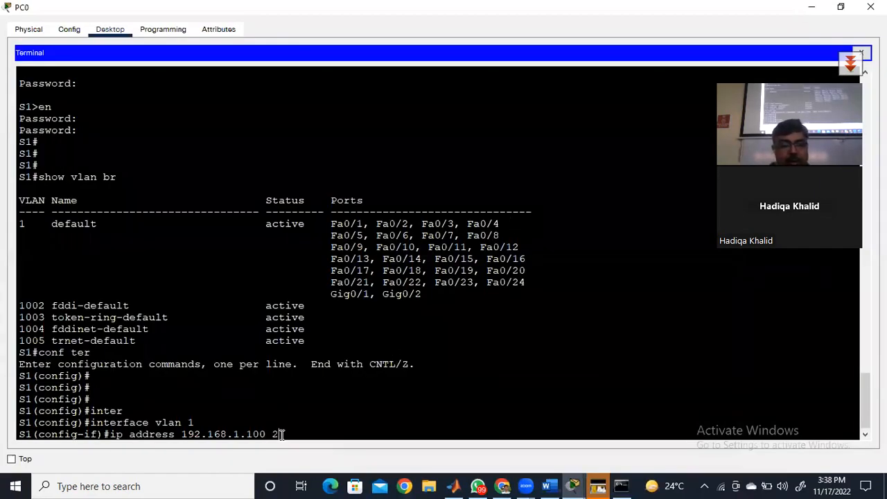
{"action": "type", "text": "55.255.0"}
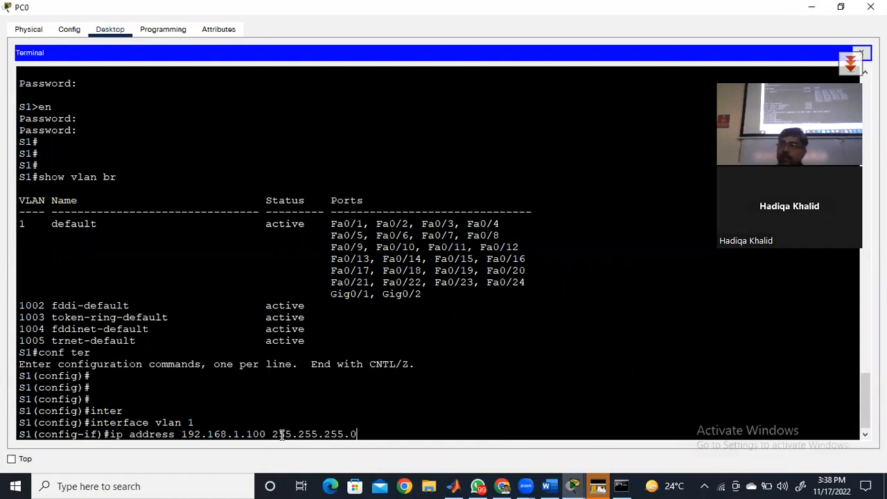
{"action": "key", "text": "Return"}
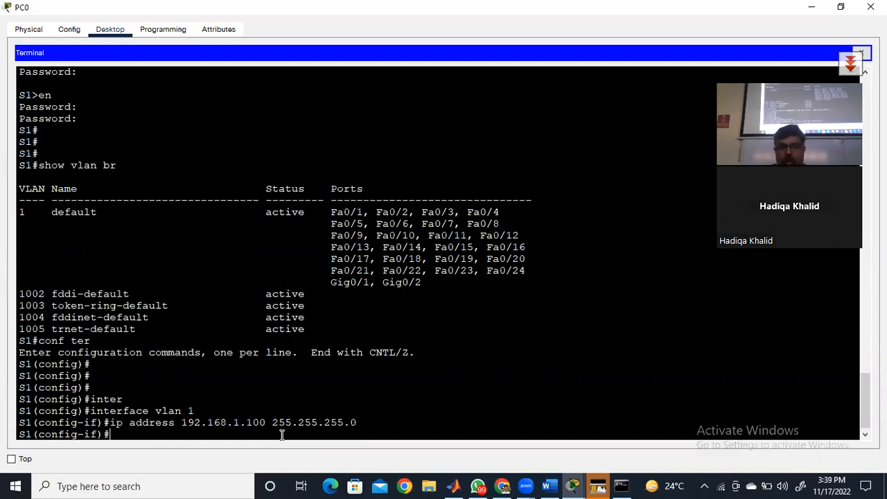
- Leave VLAN 1 interface configuration with the end command, going back to privileged EXEC mode
{"action": "type", "text": "end"}
{"action": "key", "text": "Return"}
{"action": "key", "text": "Return"}
{"action": "key", "text": "Return"}
{"action": "key", "text": "Return"}
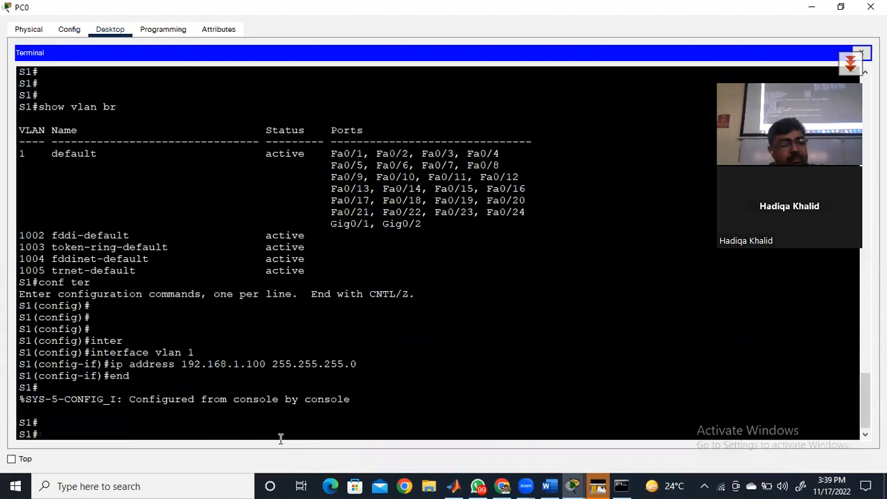
- List all switch interfaces with show ip interface brief and examine the IP address and status of Vlan1
{"action": "type", "text": "show ip"}
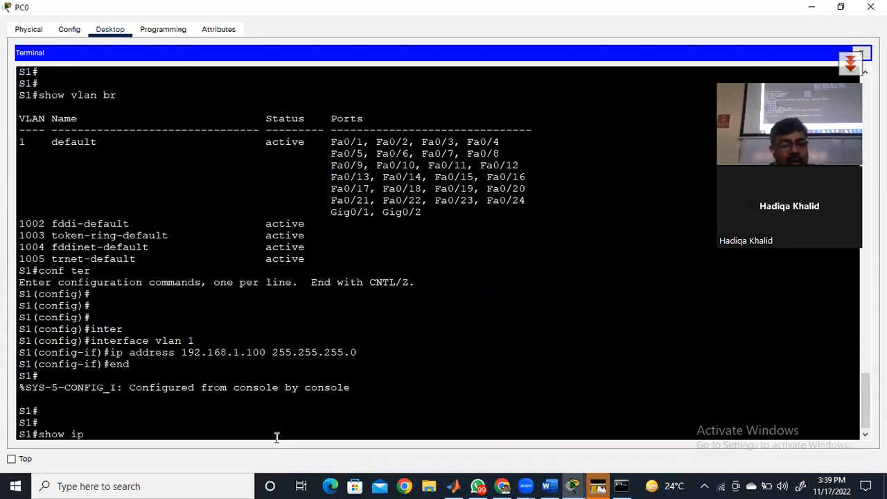
{"action": "type", "text": " inter"}
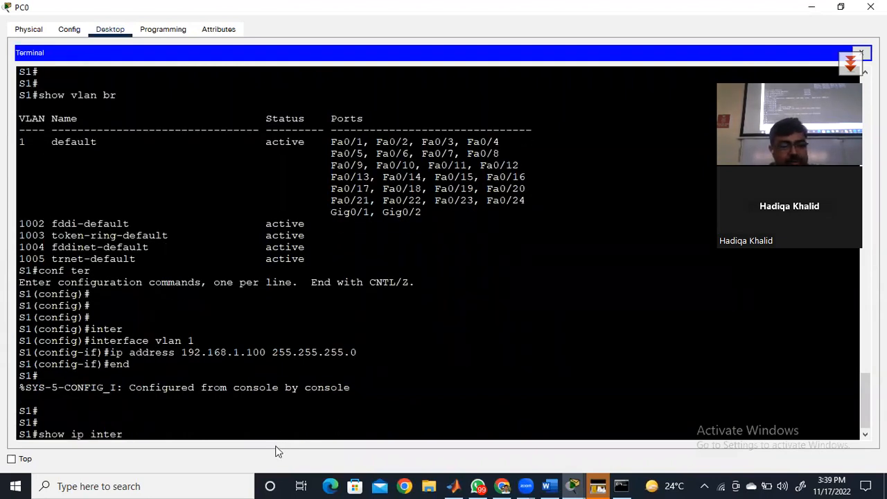
{"action": "key", "text": "Tab"}
{"action": "type", "text": "br"}
{"action": "key", "text": "Tab"}
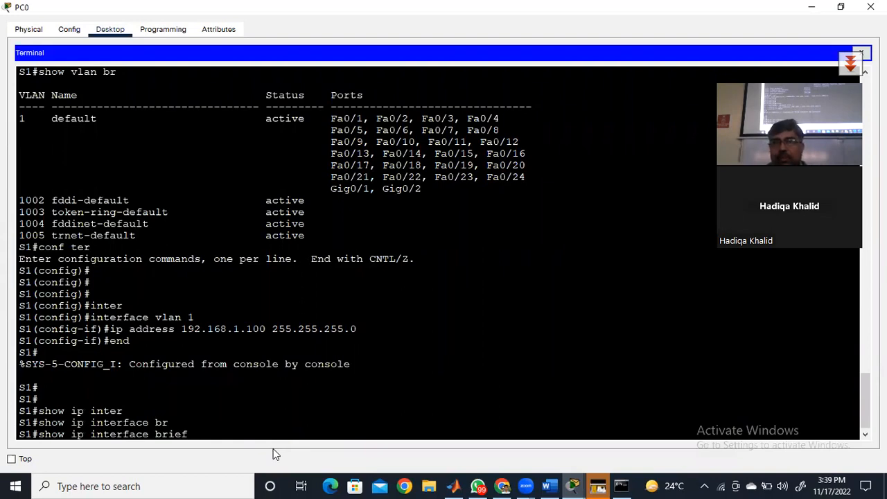
{"action": "key", "text": "Return"}
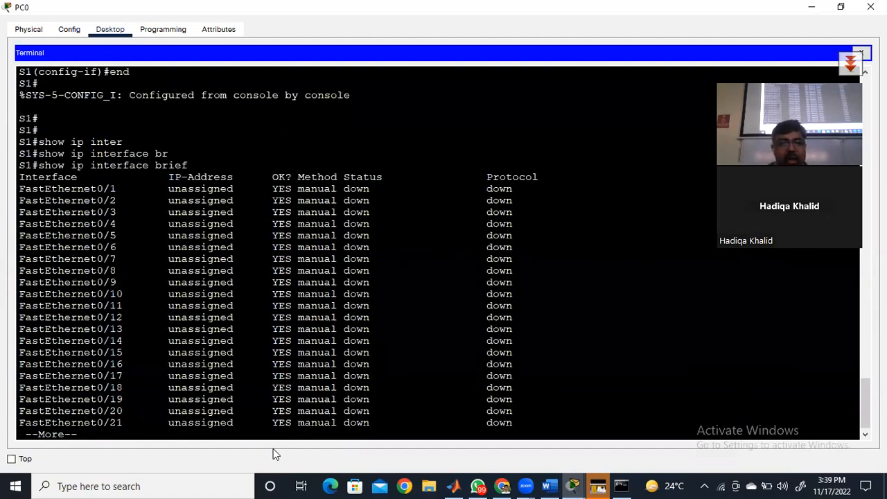
{"action": "key", "text": "space"}
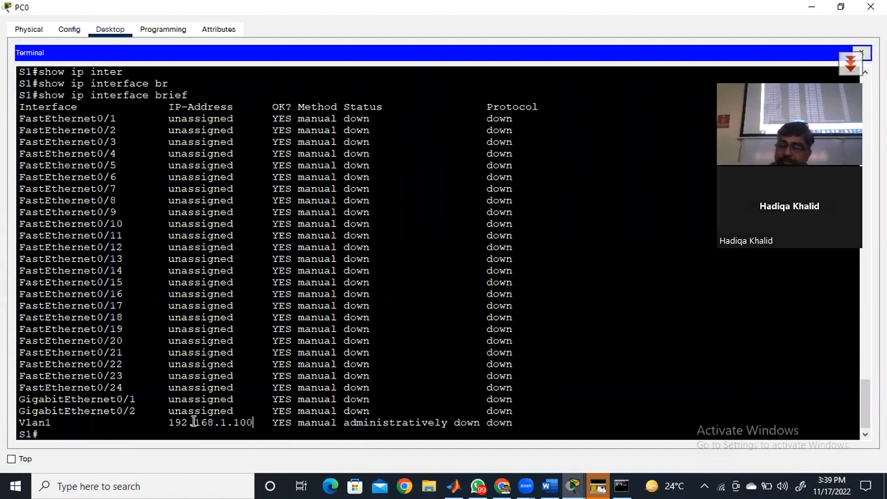
{"action": "left_click_drag", "start_coordinate": [194, 422], "coordinate": [169, 423]}
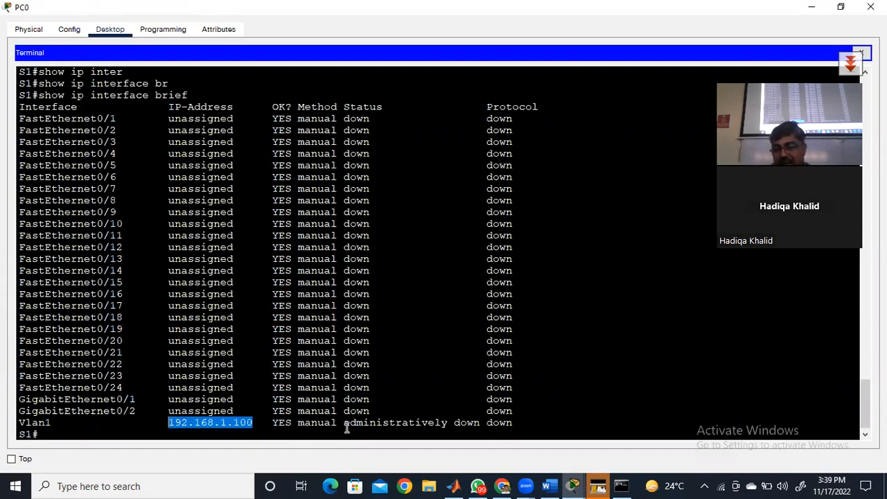
{"action": "left_click_drag", "start_coordinate": [345, 426], "coordinate": [481, 430]}
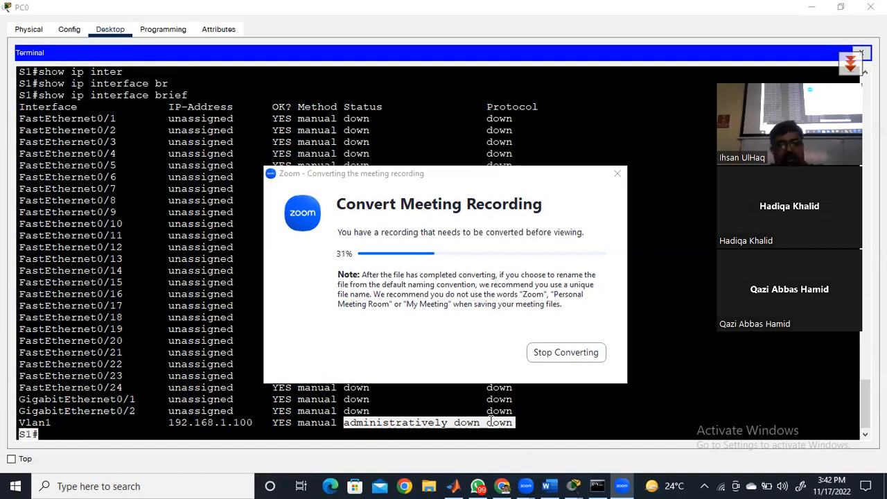
- Return to global configuration mode with conf terminal
{"action": "left_click", "coordinate": [138, 431]}
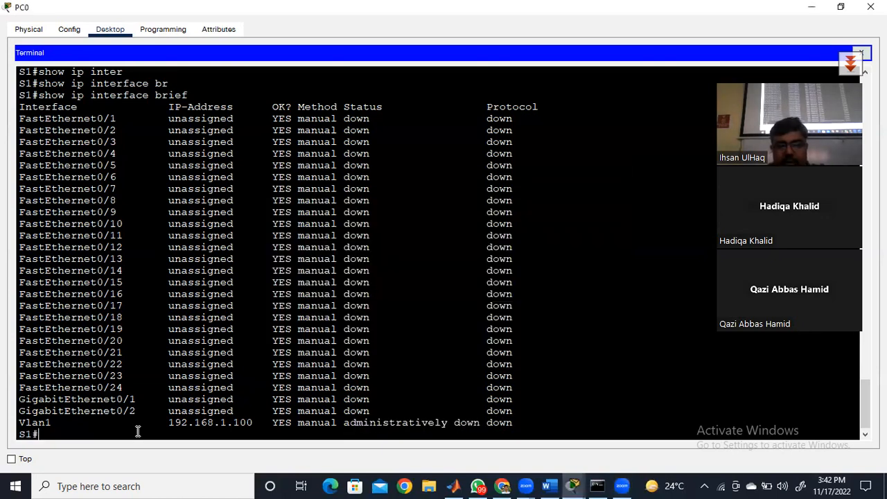
{"action": "type", "text": "conf ter"}
{"action": "key", "text": "Tab"}
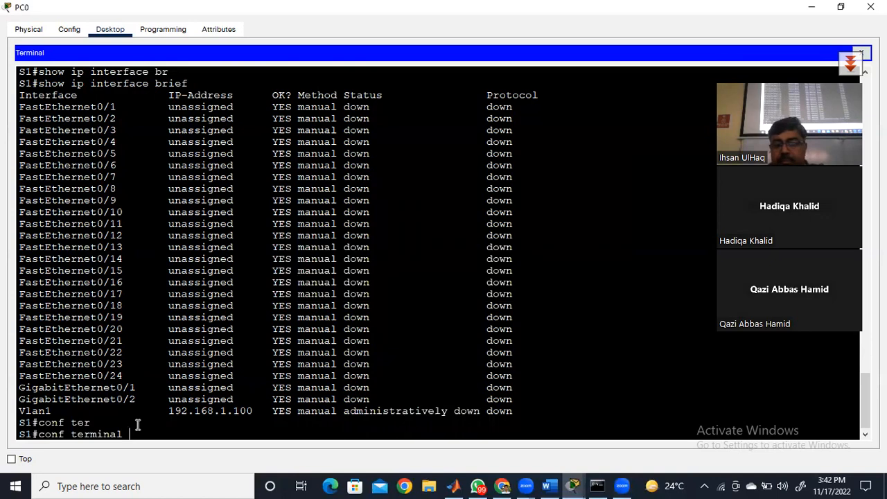
{"action": "key", "text": "Return"}
{"action": "key", "text": "Return"}
{"action": "key", "text": "Return"}
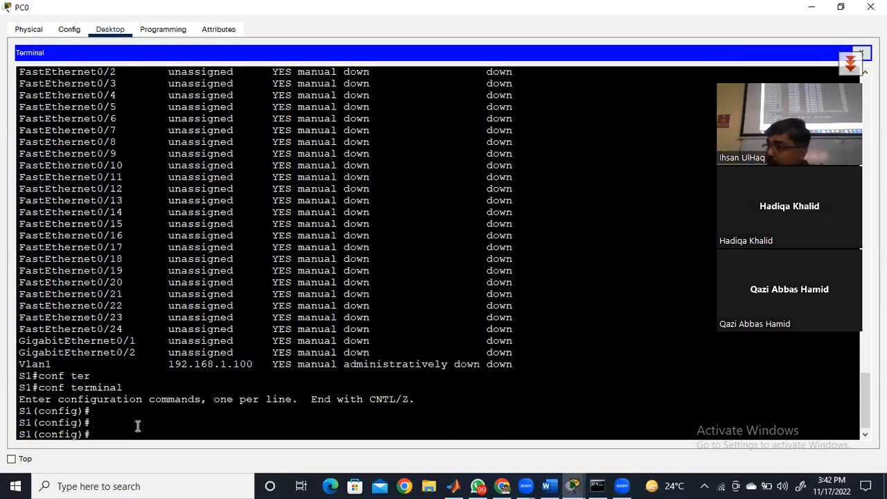
- Enter configuration mode for the switch's management SVI with interface vlan 1
{"action": "type", "text": "interg"}
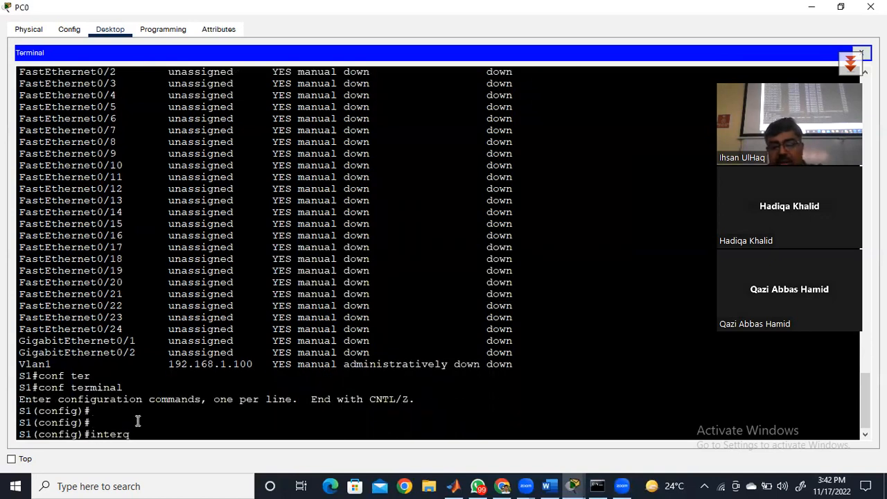
{"action": "key", "text": "BackSpace"}
{"action": "key", "text": "Tab"}
{"action": "type", "text": "vlan 1"}
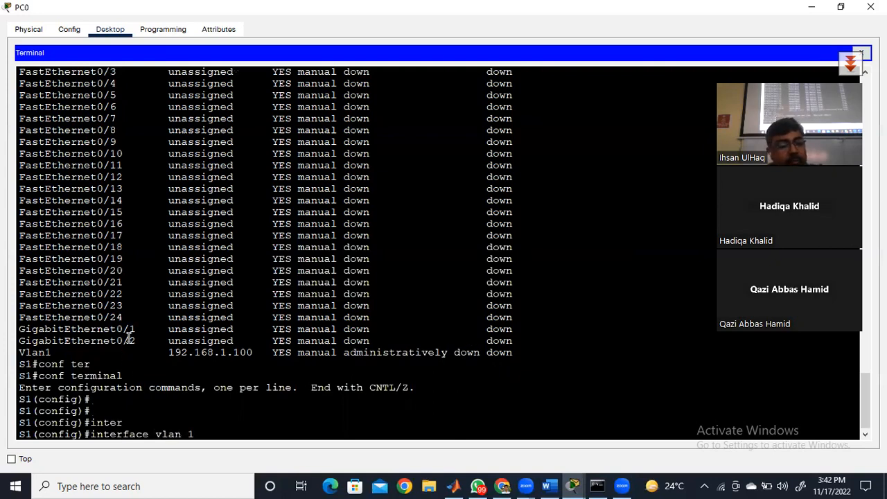
{"action": "key", "text": "Return"}
{"action": "key", "text": "Return"}
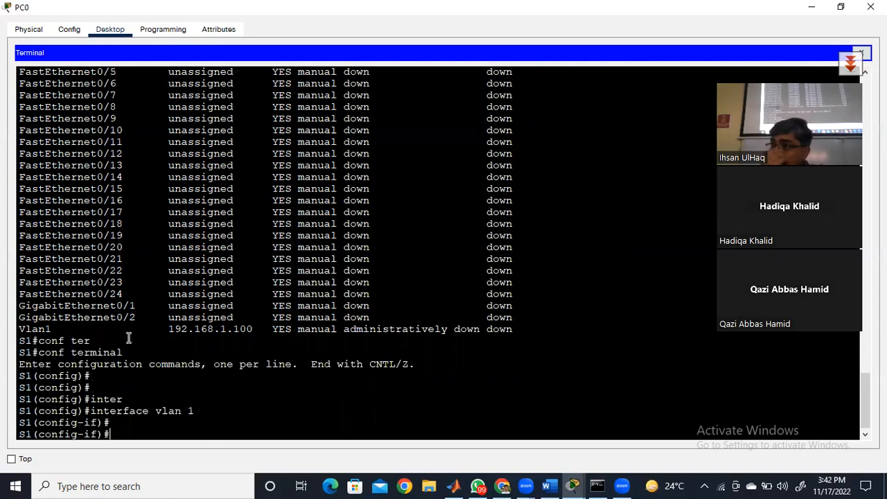
- Enable the VLAN 1 interface with the no shutdown command
{"action": "type", "text": "no shut"}
{"action": "key", "text": "Tab"}
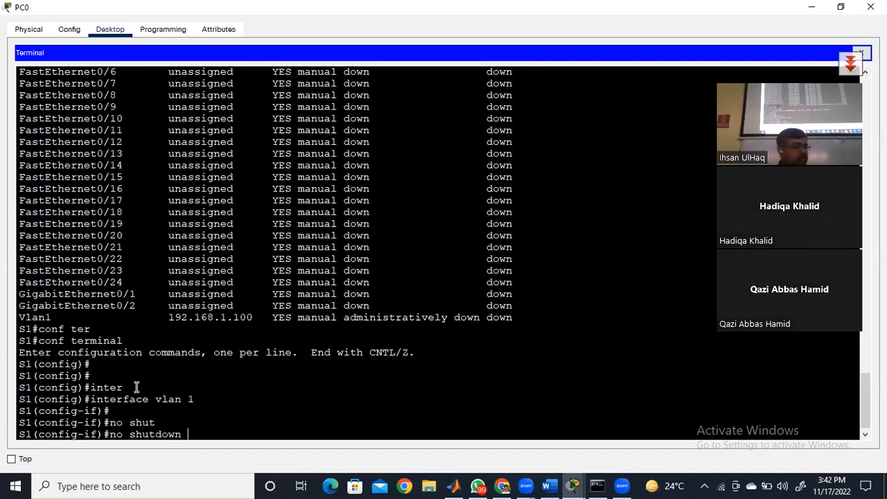
{"action": "key", "text": "Return"}
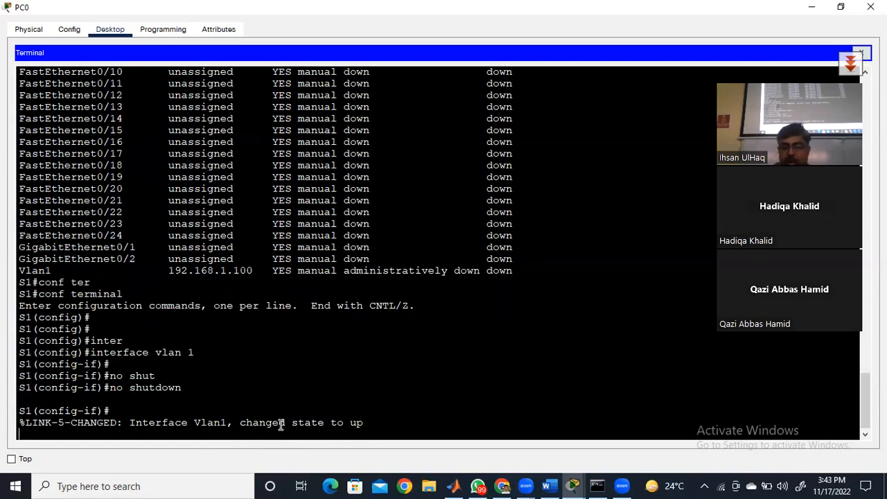
{"action": "key", "text": "Return"}
{"action": "key", "text": "Return"}
{"action": "key", "text": "Up"}
{"action": "key", "text": "Up"}
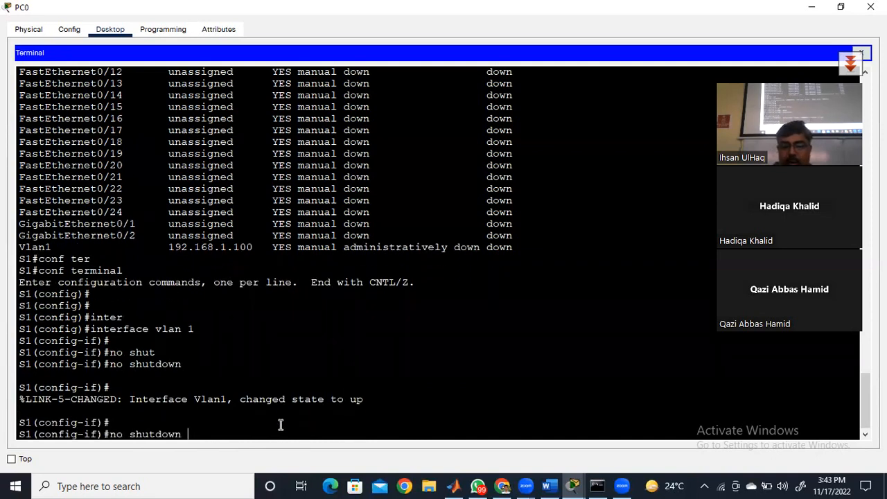
{"action": "key", "text": "BackSpace"}
{"action": "key", "text": "BackSpace"}
{"action": "key", "text": "BackSpace"}
{"action": "key", "text": "BackSpace"}
{"action": "key", "text": "BackSpace"}
{"action": "key", "text": "BackSpace"}
{"action": "key", "text": "BackSpace"}
{"action": "key", "text": "BackSpace"}
{"action": "key", "text": "BackSpace"}
{"action": "key", "text": "BackSpace"}
{"action": "key", "text": "BackSpace"}
{"action": "key", "text": "BackSpace"}
{"action": "key", "text": "BackSpace"}
{"action": "key", "text": "BackSpace"}
{"action": "key", "text": "BackSpace"}
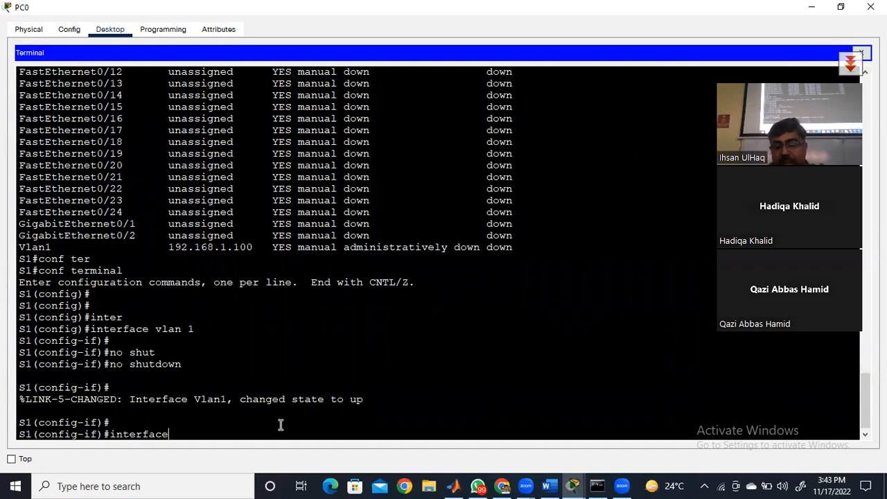
- Exit VLAN 1 interface configuration to the S1# prompt using the end command
{"action": "type", "text": "end"}
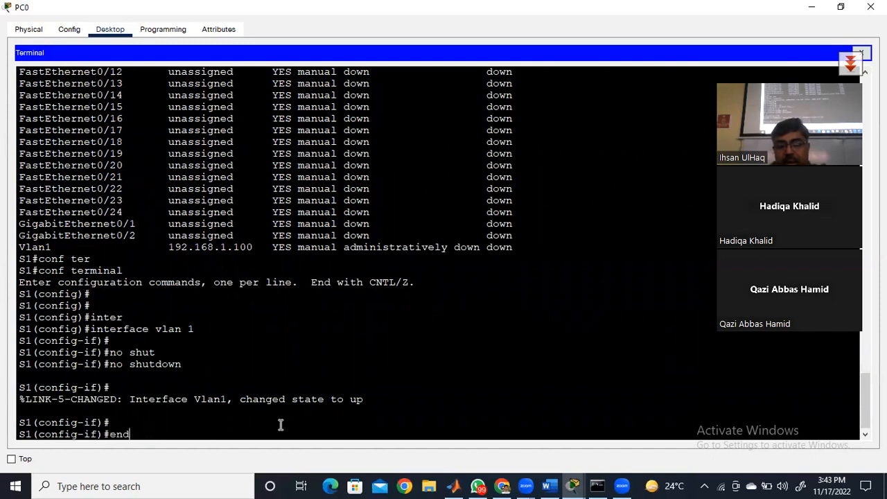
{"action": "key", "text": "Return"}
{"action": "key", "text": "Return"}
{"action": "key", "text": "Return"}
{"action": "key", "text": "Return"}
- Run show ip interface brief again and highlight the Status entry of Vlan1
{"action": "type", "text": "show "}
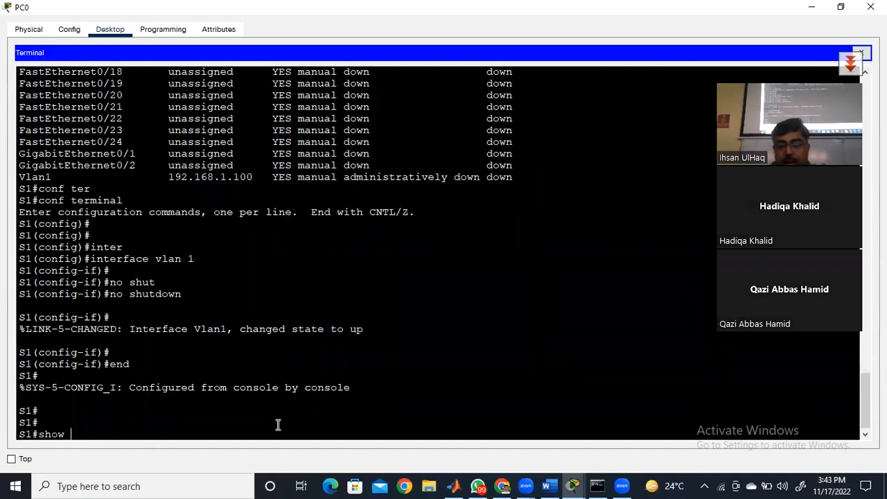
{"action": "type", "text": "ip inter"}
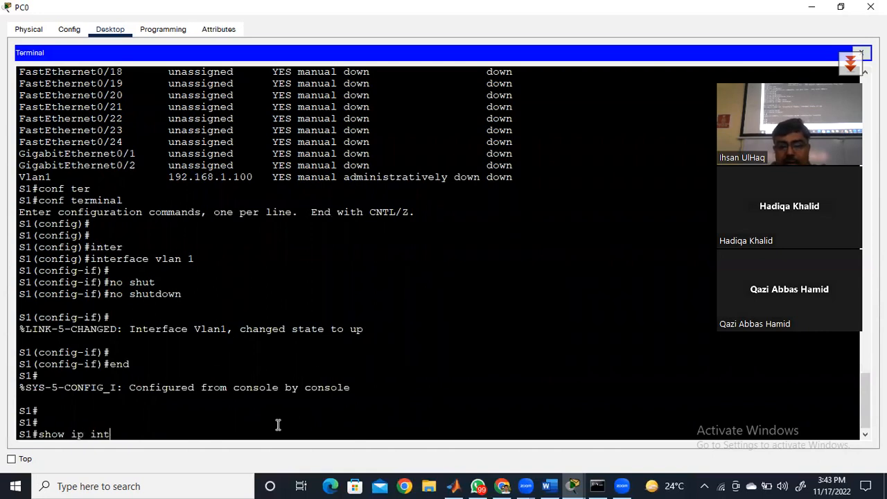
{"action": "key", "text": "Tab"}
{"action": "type", "text": "br"}
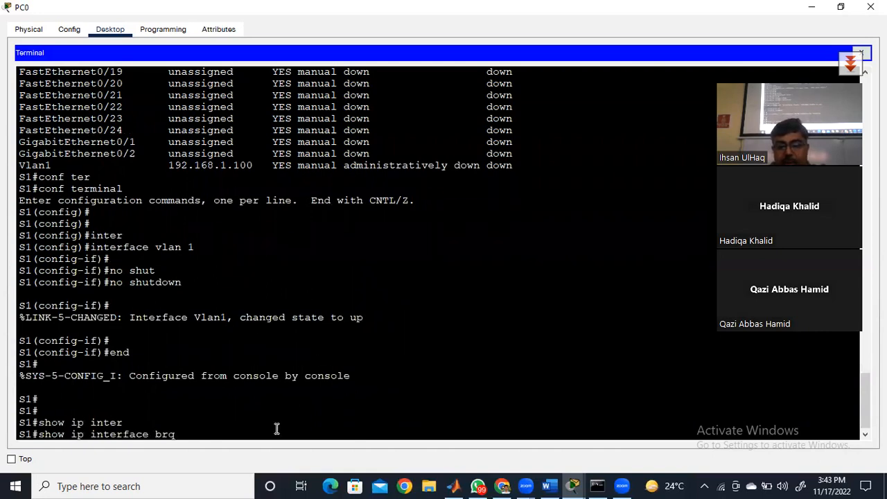
{"action": "key", "text": "Tab"}
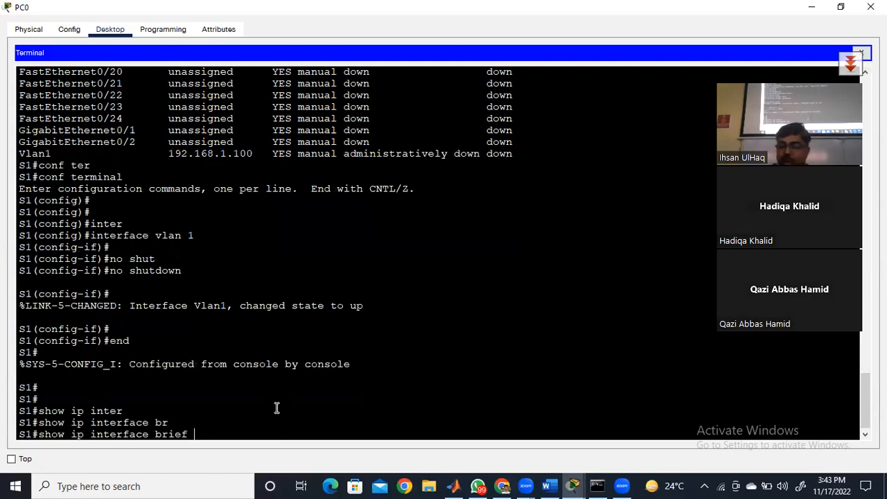
{"action": "key", "text": "Return"}
{"action": "key", "text": "space"}
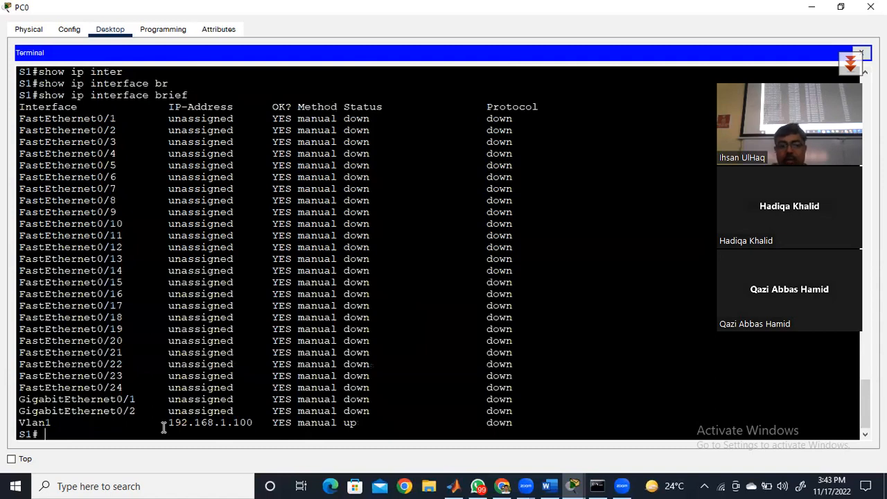
{"action": "left_click_drag", "start_coordinate": [340, 425], "coordinate": [359, 424]}
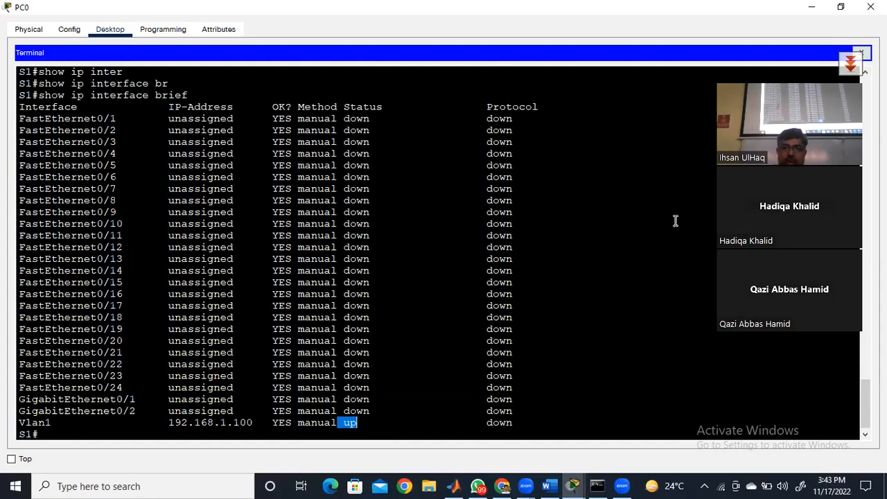
- Minimize the PC0 window, switch to the handwritten task notes in Word, and check the system date and time
{"action": "left_click", "coordinate": [812, 9]}
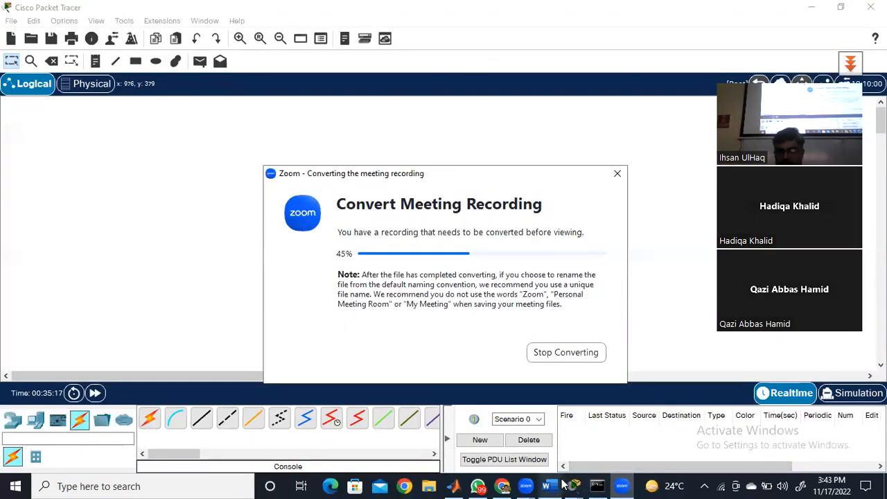
{"action": "left_click", "coordinate": [552, 486]}
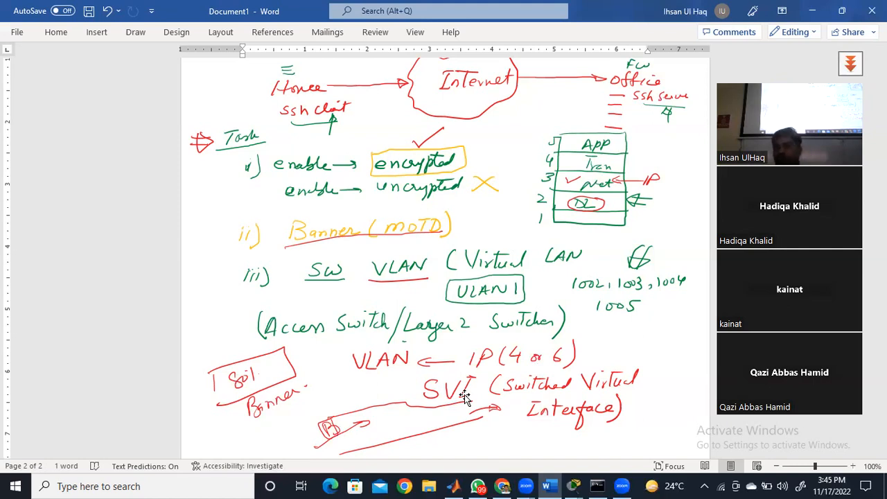
{"action": "left_click", "coordinate": [837, 483]}
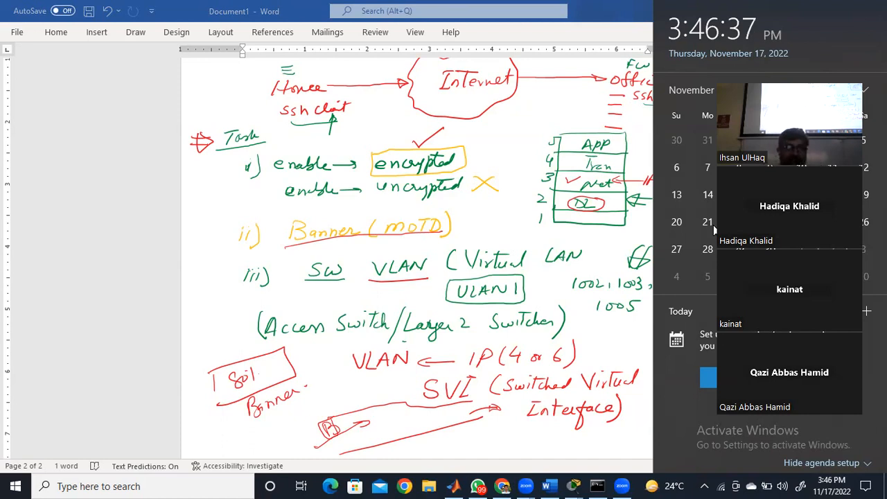
- Switch to WhatsApp, open the shared columbiaroad.com link in the individual chat about the poster, and look through the article
{"action": "left_click", "coordinate": [479, 486]}
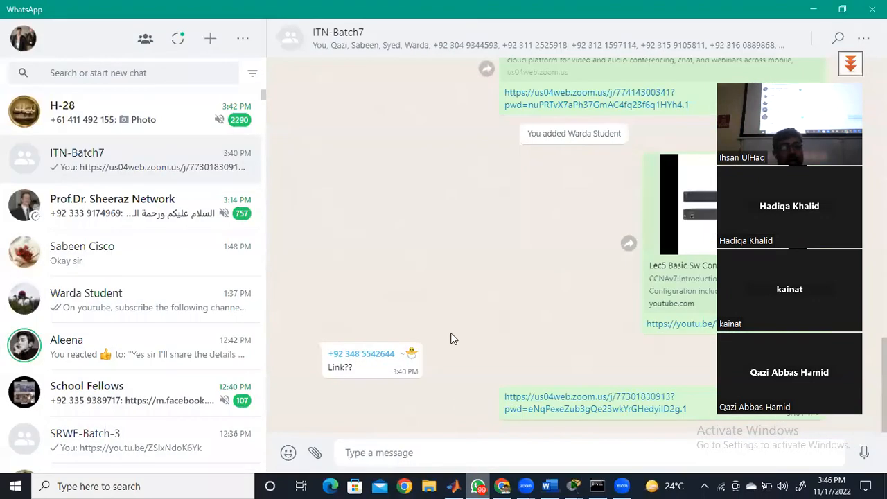
{"action": "left_click", "coordinate": [82, 350]}
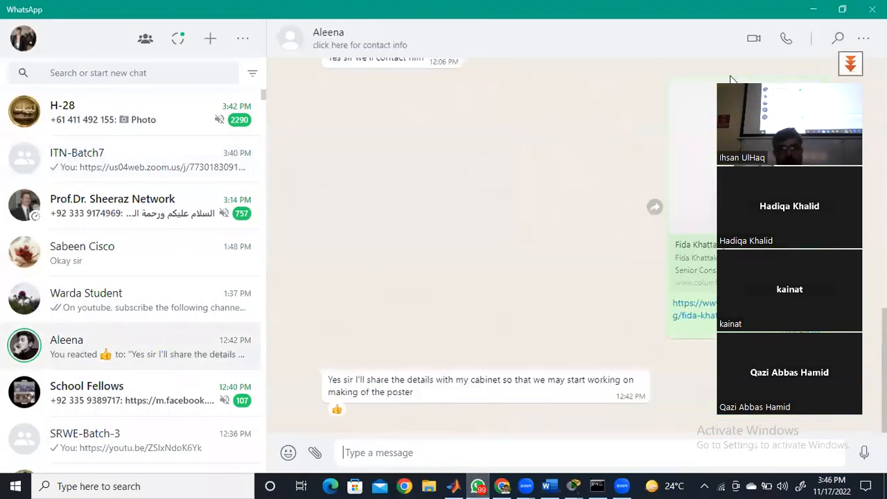
{"action": "left_click", "coordinate": [756, 156]}
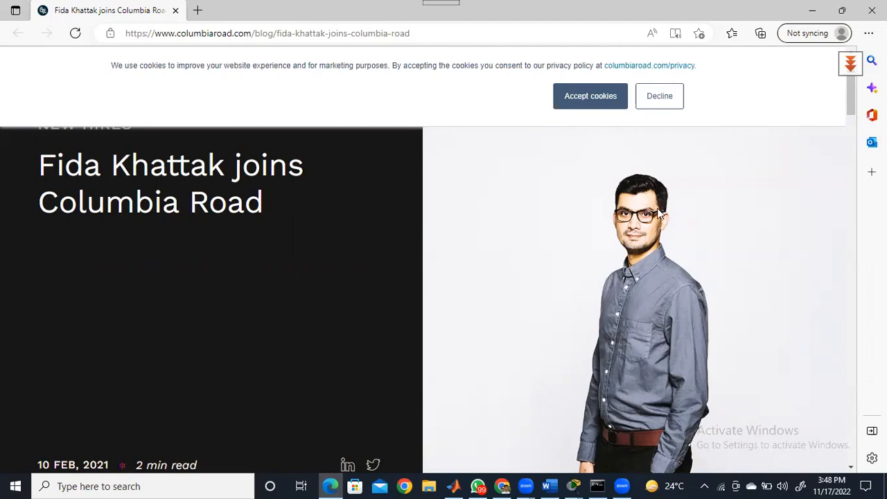
{"action": "scroll", "coordinate": [760, 292], "scroll_direction": "down", "scroll_amount": 9}
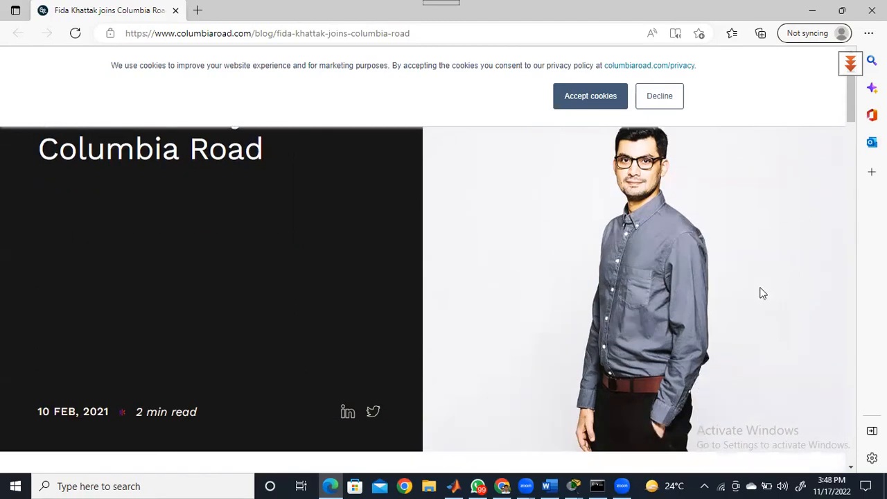
{"action": "scroll", "coordinate": [760, 293], "scroll_direction": "up", "scroll_amount": 5}
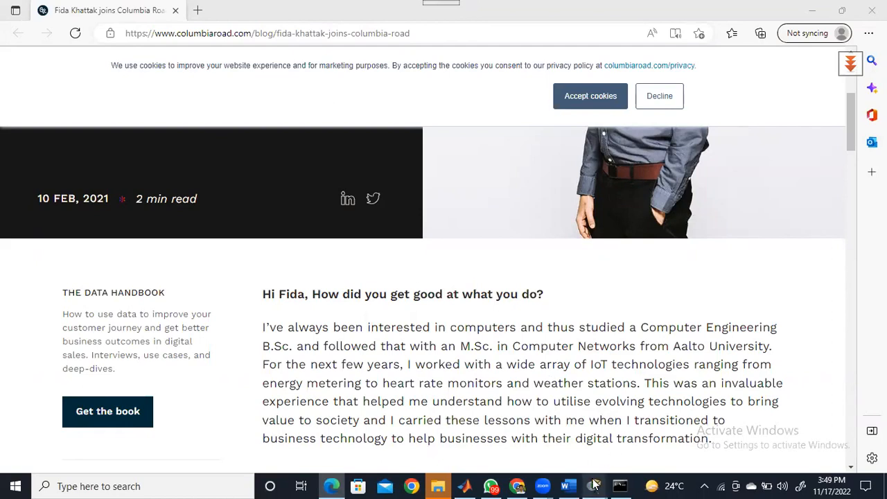
- Switch back to the PC0 terminal in Packet Tracer and bring up a fresh S1# prompt
{"action": "mouse_move", "coordinate": [594, 485]}
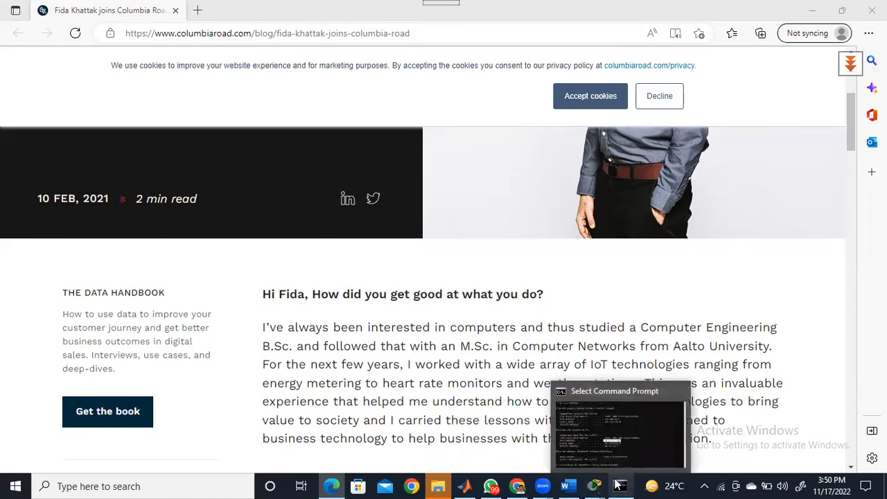
{"action": "left_click", "coordinate": [676, 427]}
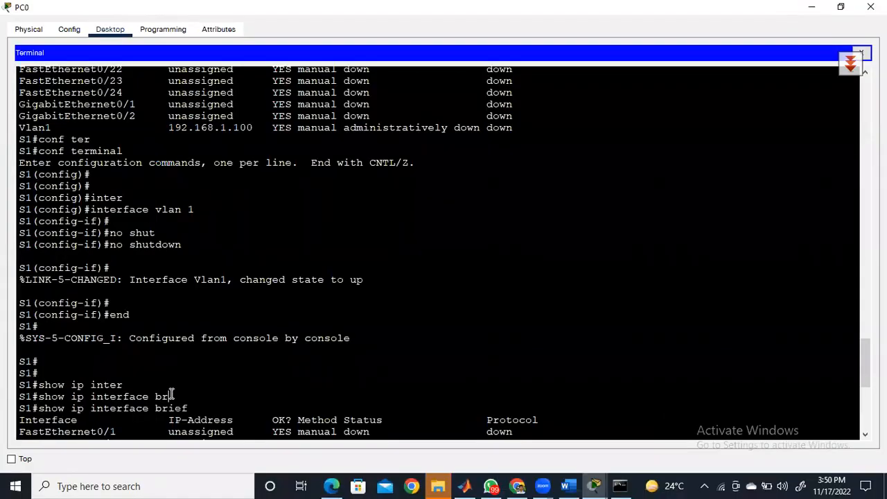
{"action": "key", "text": "Return"}
{"action": "key", "text": "Return"}
{"action": "key", "text": "Return"}
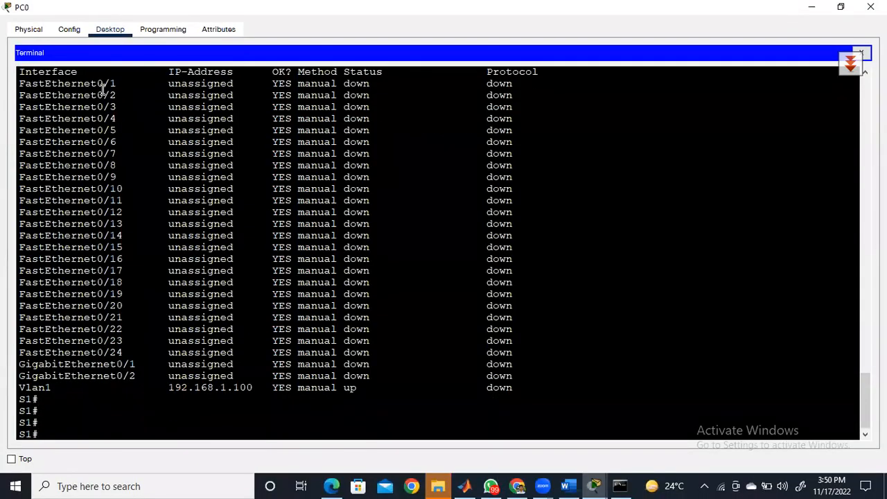
- Highlight the FastEthernet and GigabitEthernet interface names and port numbers in the interface listing
{"action": "mouse_move", "coordinate": [102, 84]}
{"action": "left_mouse_down"}
{"action": "mouse_move", "coordinate": [117, 83]}
{"action": "mouse_move", "coordinate": [115, 95]}
{"action": "left_mouse_up"}
{"action": "left_click_drag", "start_coordinate": [110, 352], "coordinate": [124, 352]}
{"action": "left_click_drag", "start_coordinate": [128, 364], "coordinate": [137, 364]}
{"action": "left_click", "coordinate": [62, 313]}
{"action": "left_click_drag", "start_coordinate": [63, 317], "coordinate": [97, 317]}
{"action": "left_click_drag", "start_coordinate": [67, 364], "coordinate": [111, 363]}
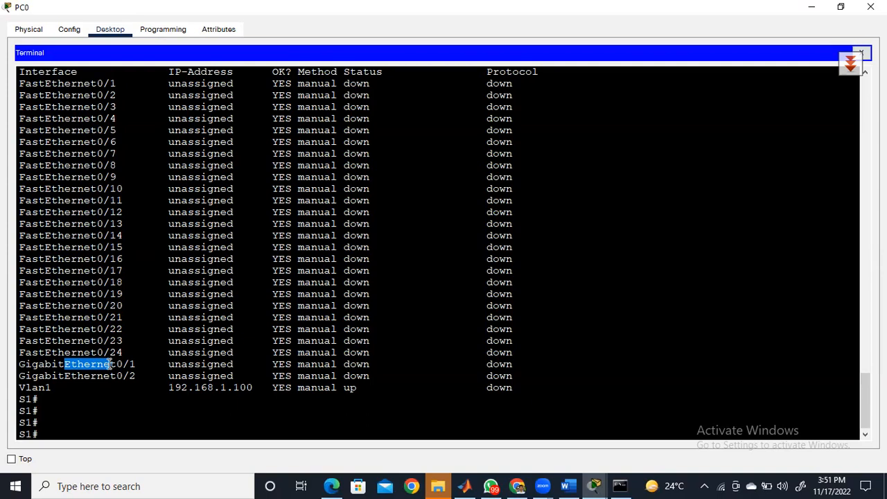
- Enter global configuration mode on switch S1 with conf ter
{"action": "left_click", "coordinate": [64, 432]}
{"action": "type", "text": "conf ter"}
{"action": "key", "text": "Return"}
{"action": "key", "text": "Return"}
- Enter configuration mode for the first FastEthernet port with interface f 0/1
{"action": "type", "text": "inter f"}
{"action": "key", "text": "BackSpace"}
{"action": "key", "text": "BackSpace"}
{"action": "key", "text": "Tab"}
{"action": "type", "text": "f"}
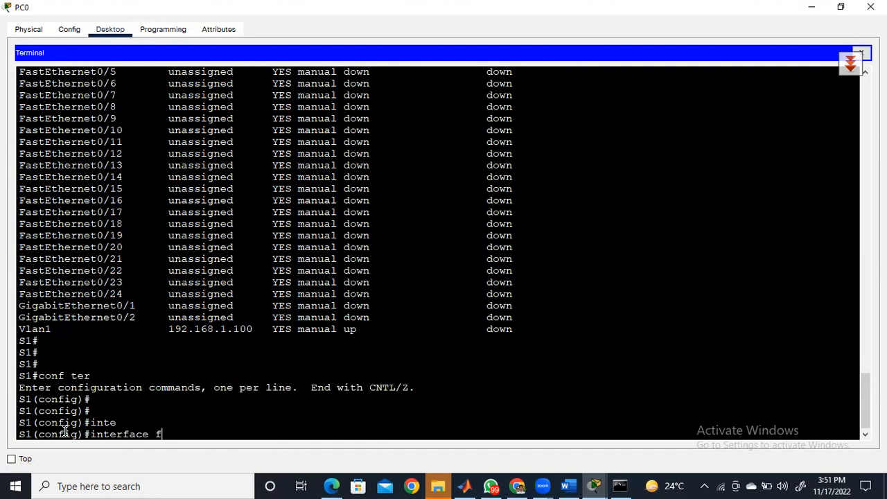
{"action": "type", "text": "0/1"}
{"action": "key", "text": "Return"}
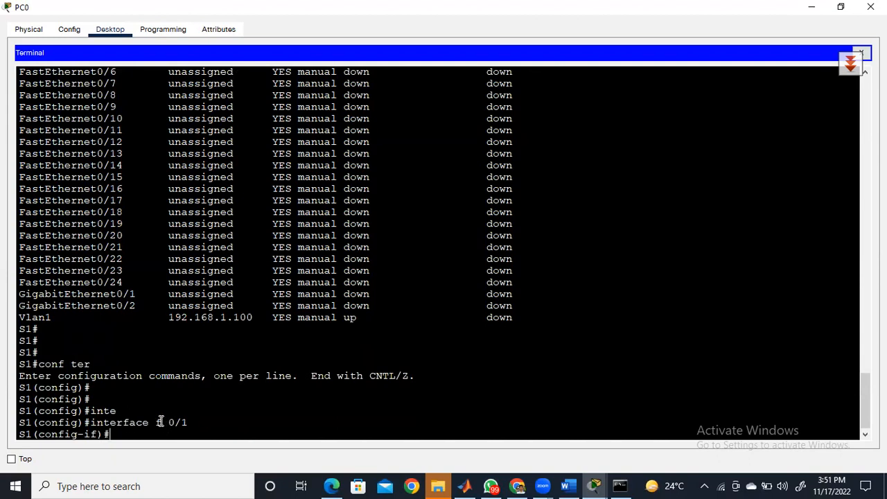
{"action": "right_click", "coordinate": [206, 426]}
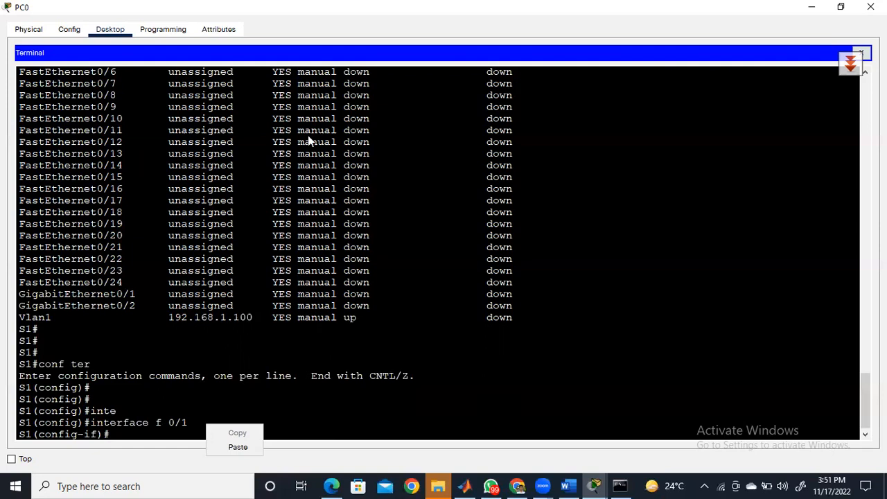
{"action": "left_click", "coordinate": [564, 202]}
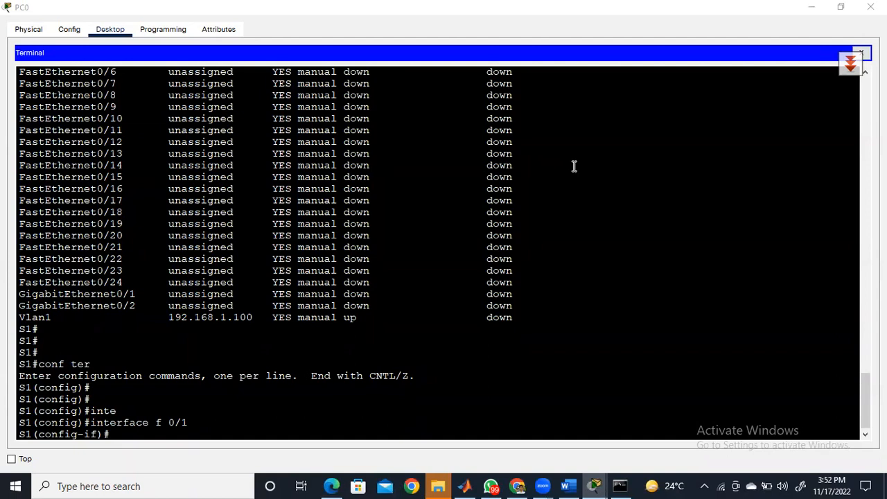
{"action": "right_click", "coordinate": [469, 76]}
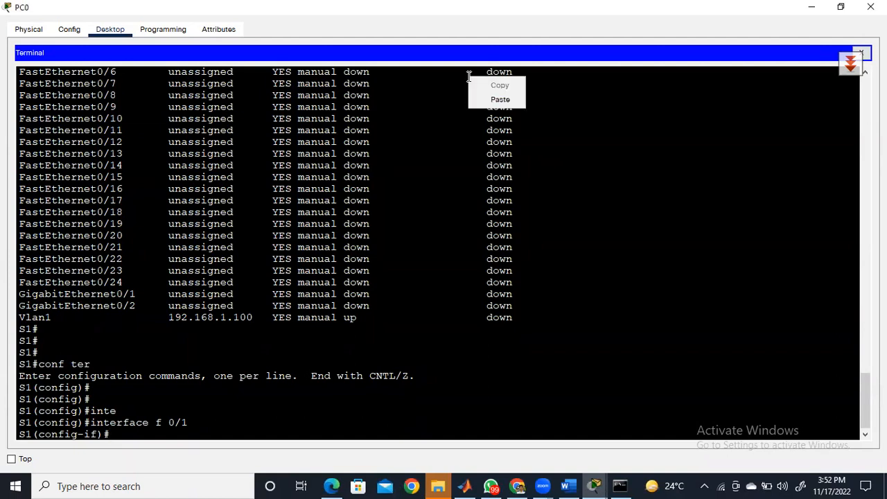
{"action": "left_click", "coordinate": [470, 77]}
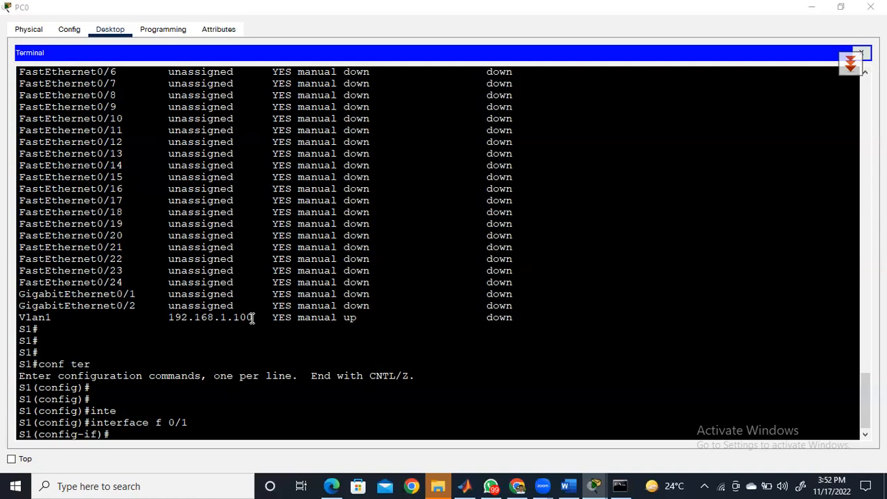
- Highlight the IP address assigned to Vlan1 in the interface listing
{"action": "left_click_drag", "start_coordinate": [253, 316], "coordinate": [171, 318]}
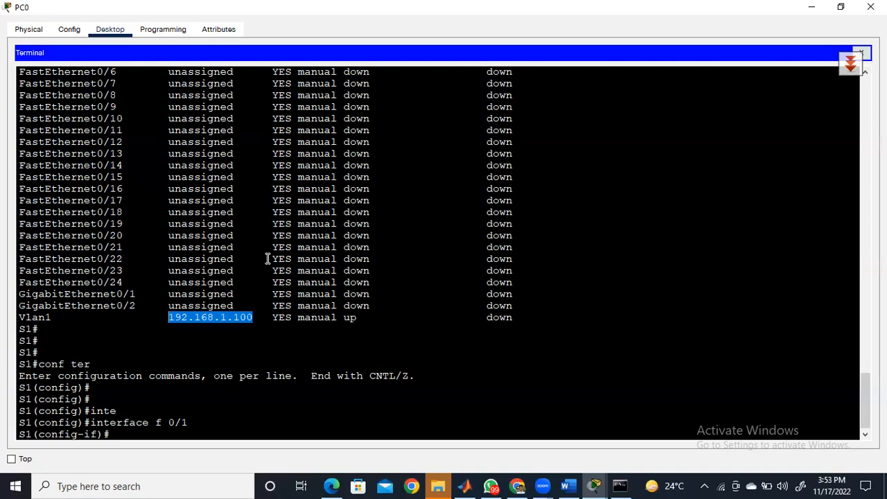
{"action": "key", "text": "alt+Tab"}
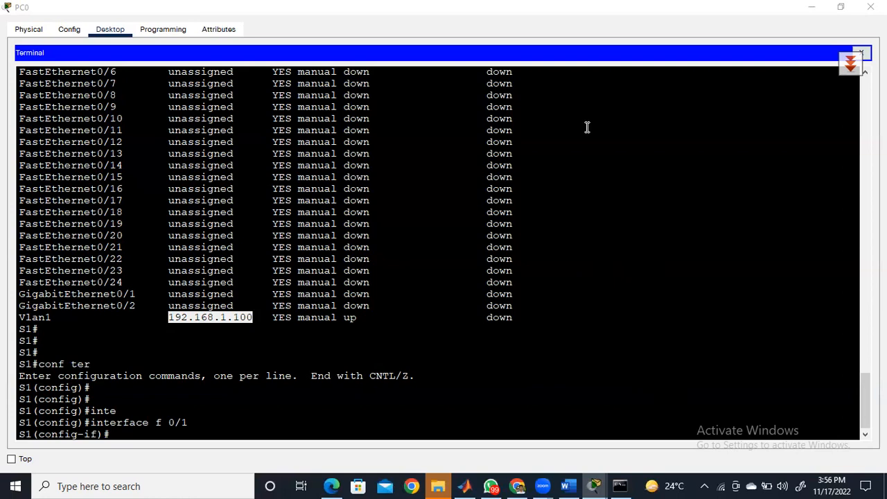
{"action": "mouse_move", "coordinate": [483, 480]}
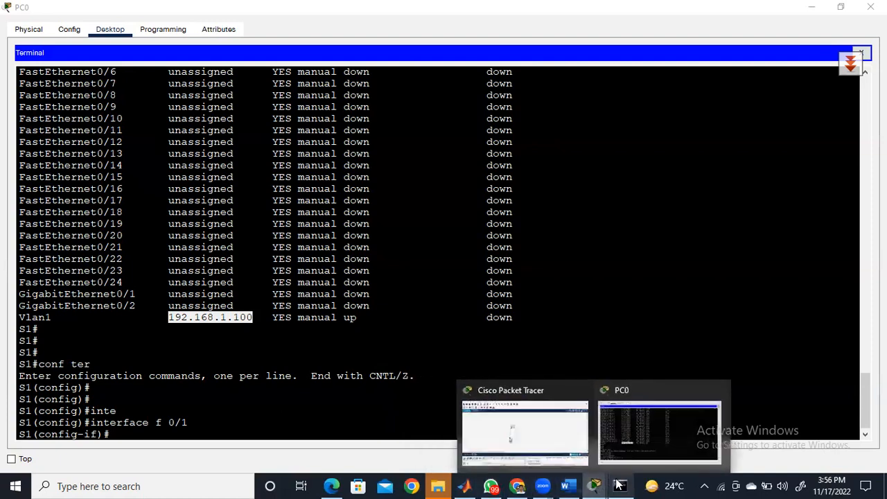
{"action": "mouse_move", "coordinate": [618, 486]}
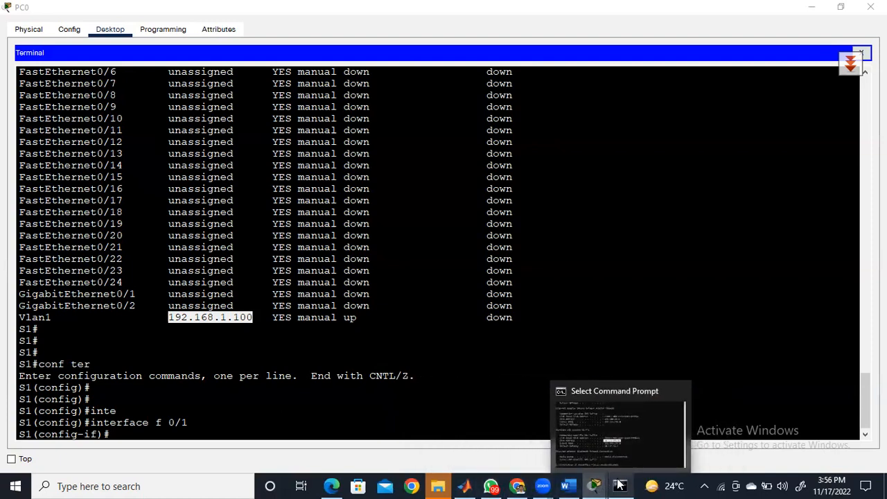